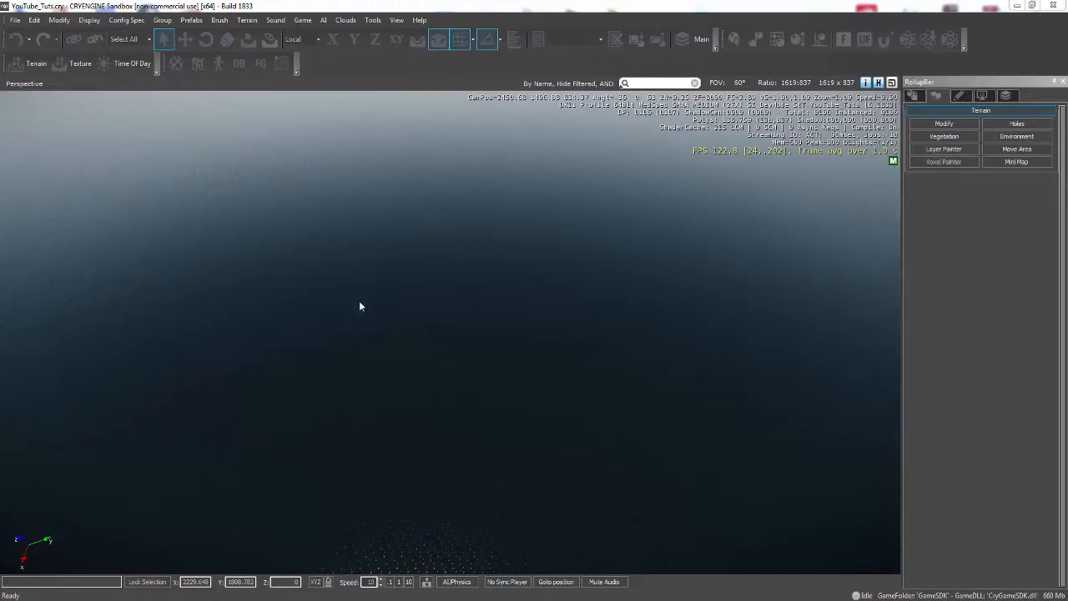
Step: Check the list of available toolbars for the Terrain ToolBar and close it without changing anything
{"action": "key", "text": "w"}
{"action": "right_click_drag", "start_coordinate": [360, 301], "coordinate": [360, 305]}
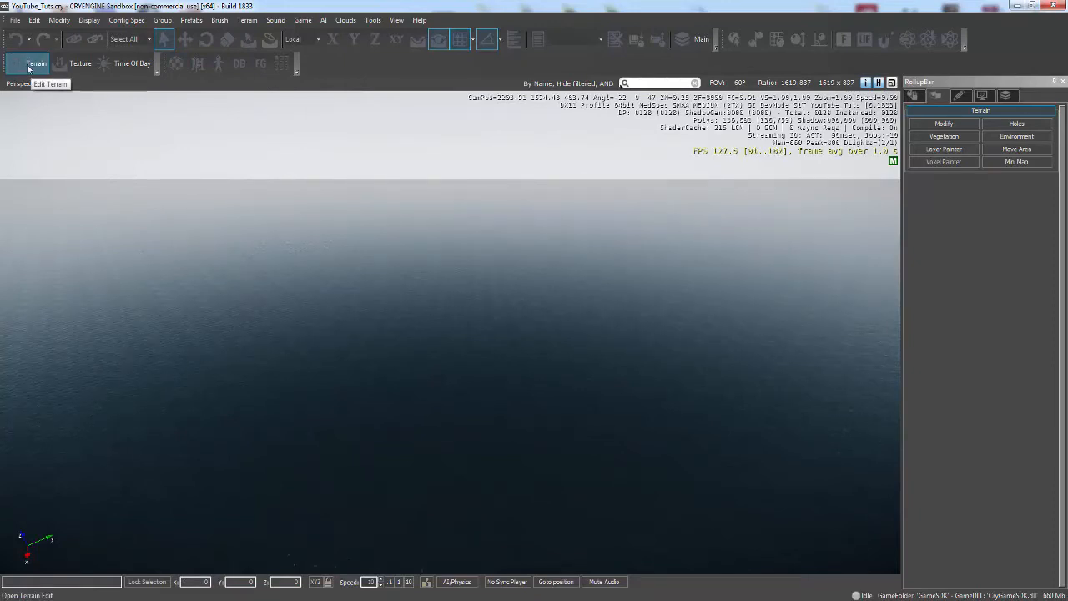
{"action": "right_click", "coordinate": [327, 67]}
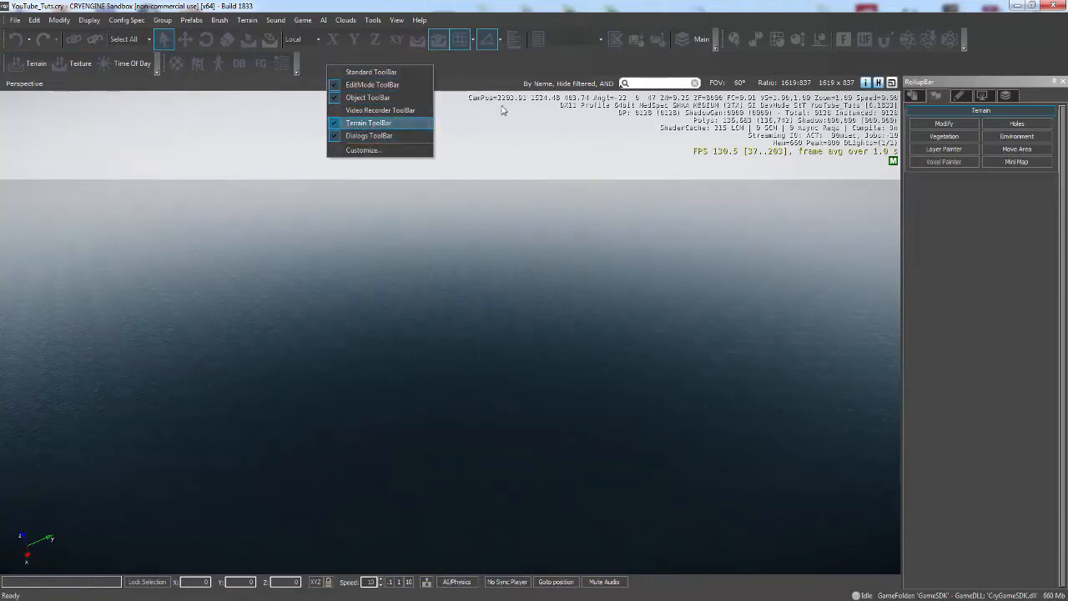
{"action": "left_click", "coordinate": [479, 71]}
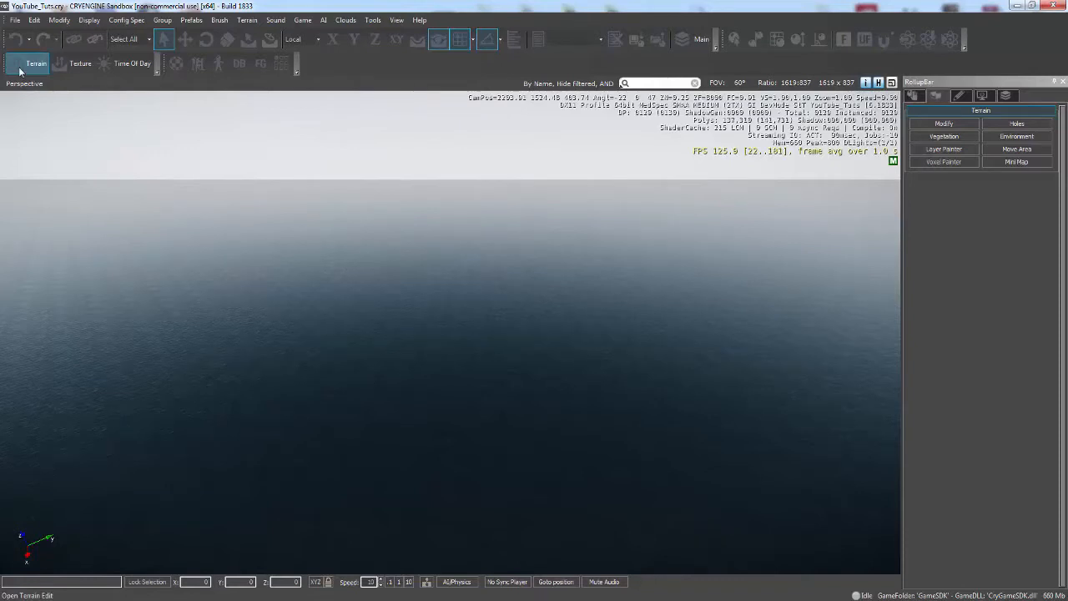
Step: Open the Terrain Editor and place its window over the perspective viewport
{"action": "left_click", "coordinate": [245, 19]}
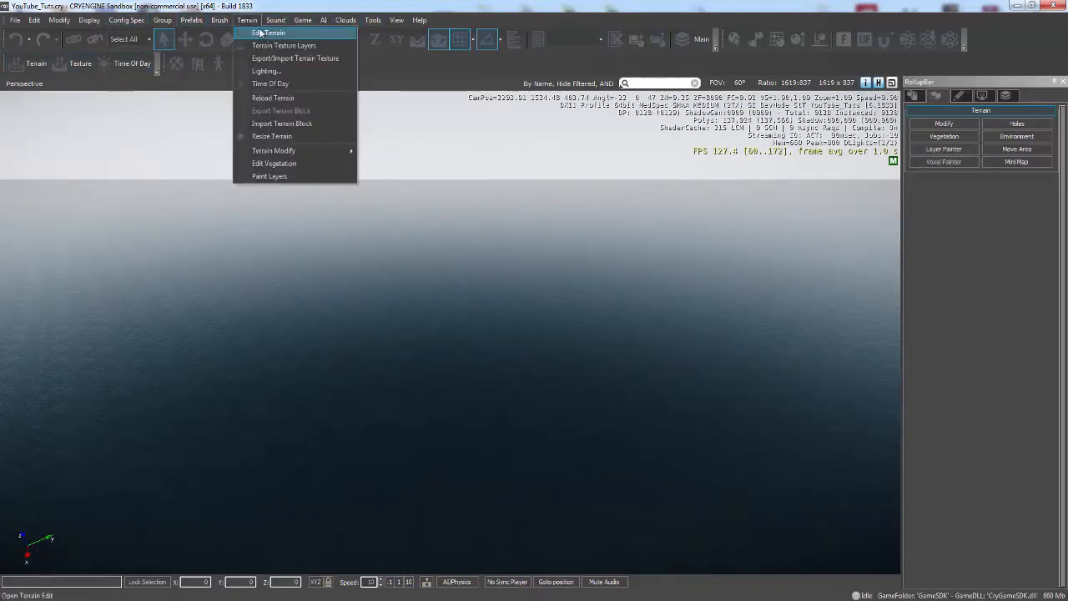
{"action": "left_click", "coordinate": [267, 33]}
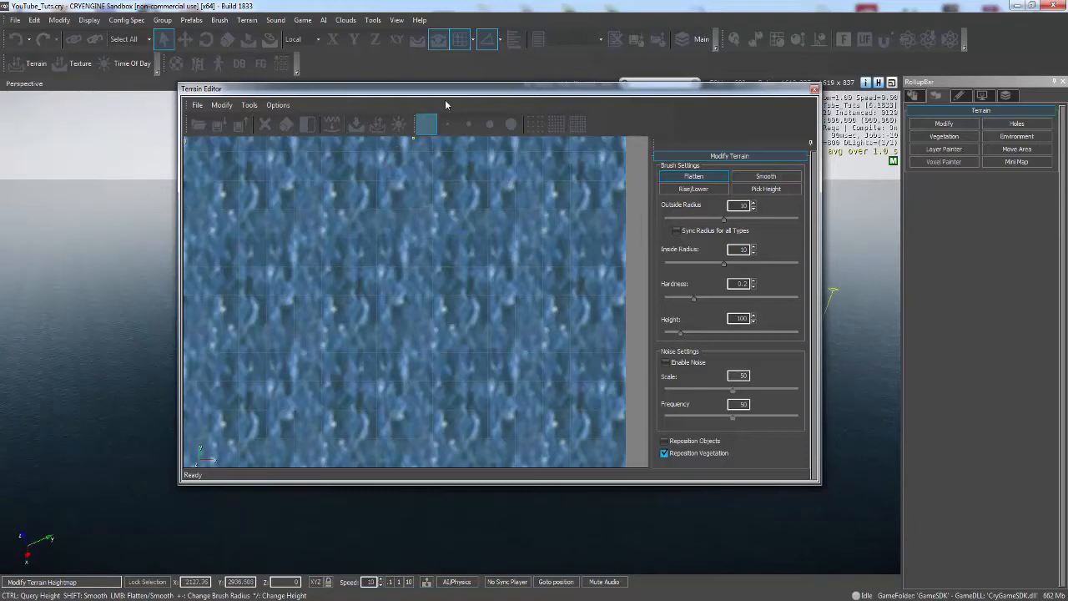
{"action": "left_click", "coordinate": [814, 89]}
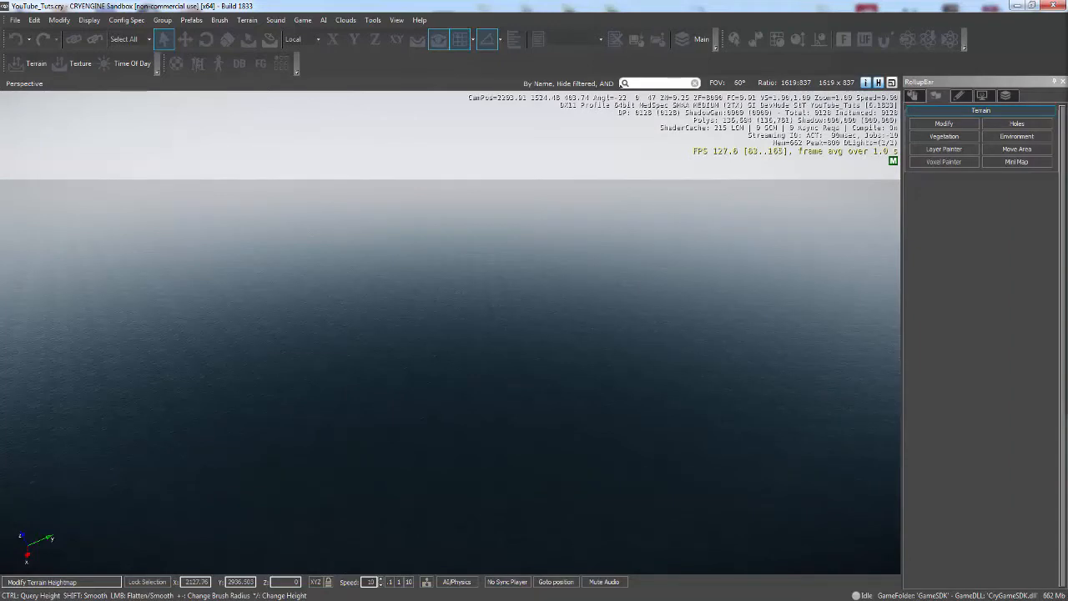
{"action": "left_click_drag", "start_coordinate": [1067, 17], "coordinate": [430, 126]}
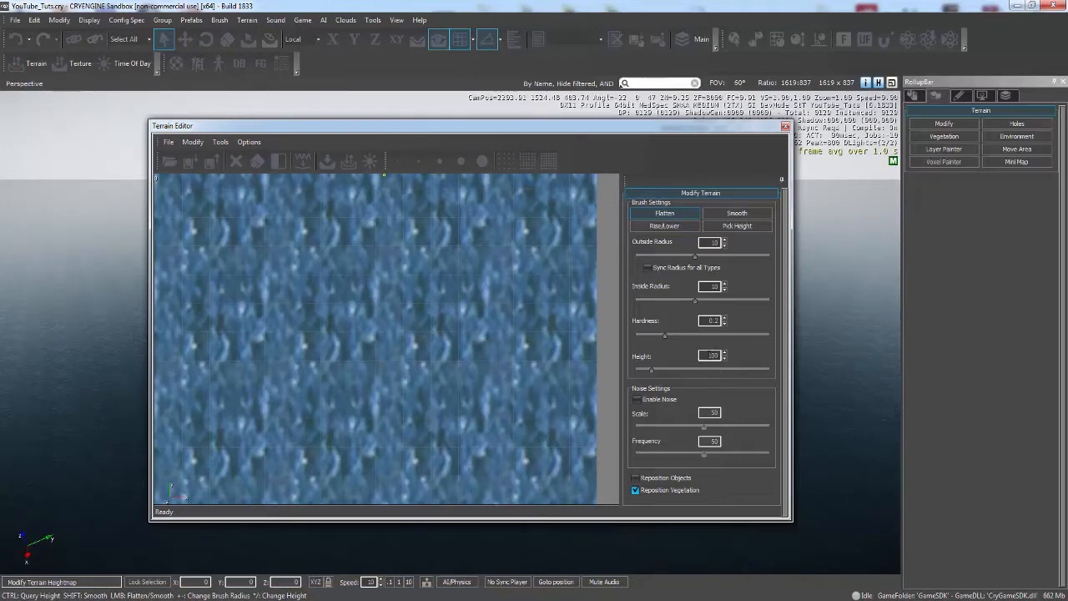
Step: Paint a small island near the heightmap's centre with the Flatten brush, using height 16, outside radius about 67.6 and inside radius about 47.9
{"action": "left_click_drag", "start_coordinate": [706, 355], "coordinate": [739, 356]}
{"action": "left_click_drag", "start_coordinate": [694, 255], "coordinate": [739, 260]}
{"action": "left_click_drag", "start_coordinate": [694, 299], "coordinate": [733, 299]}
{"action": "left_click_drag", "start_coordinate": [750, 257], "coordinate": [741, 256]}
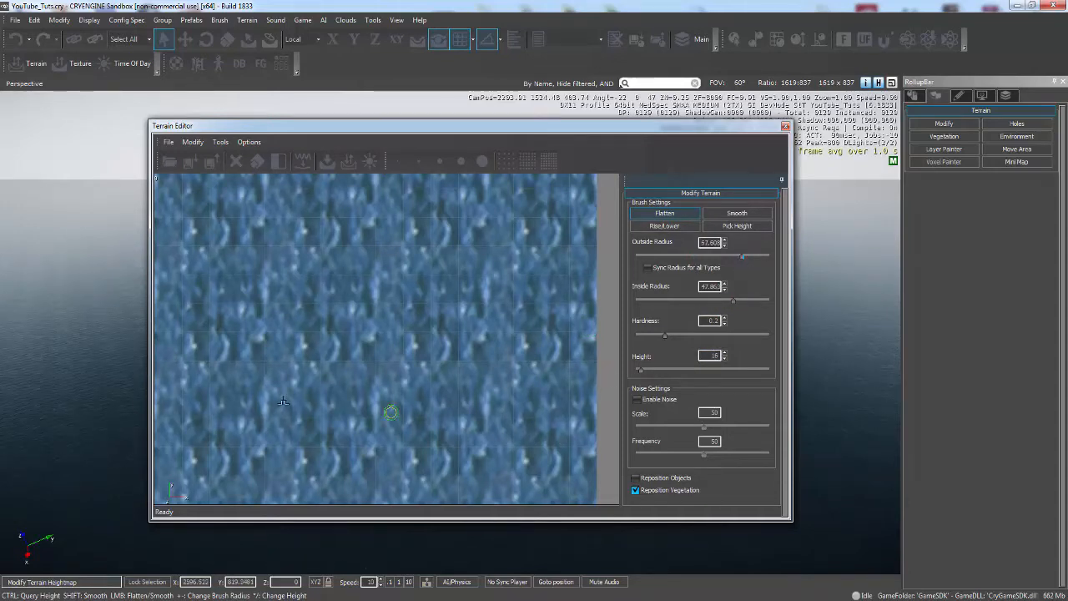
{"action": "mouse_move", "coordinate": [354, 313]}
{"action": "left_mouse_down"}
{"action": "mouse_move", "coordinate": [353, 332]}
{"action": "mouse_move", "coordinate": [345, 315]}
{"action": "mouse_move", "coordinate": [359, 330]}
{"action": "left_mouse_up"}
{"action": "mouse_move", "coordinate": [709, 130]}
{"action": "left_mouse_down"}
{"action": "mouse_move", "coordinate": [1067, 131]}
{"action": "mouse_move", "coordinate": [1067, 33]}
{"action": "left_mouse_up"}
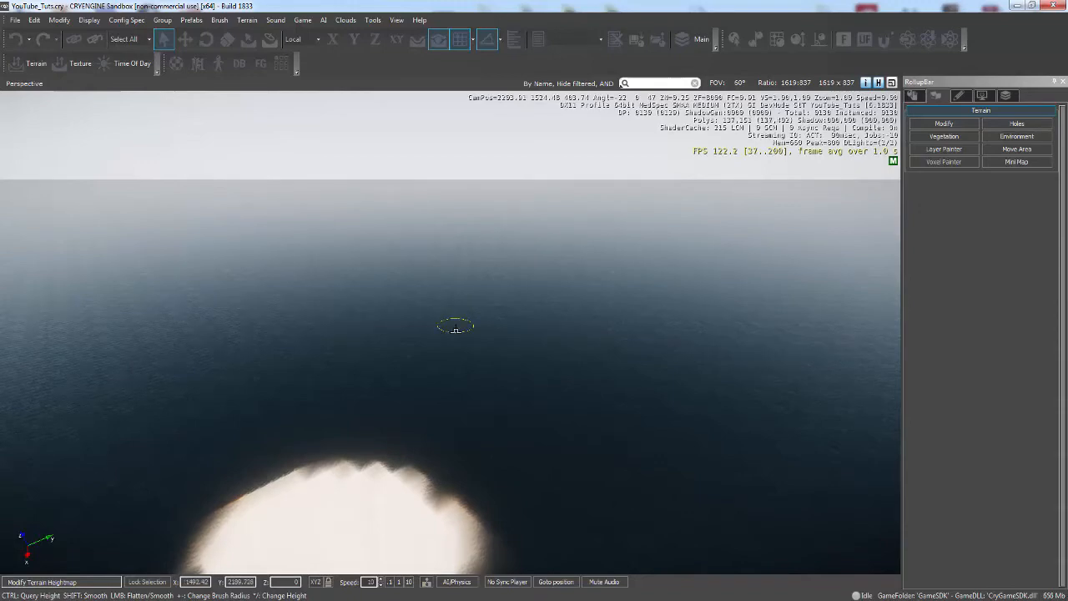
Step: Move in to the painted island, test it in game mode and return to editing
{"action": "middle_click_drag", "start_coordinate": [452, 327], "coordinate": [450, 328]}
{"action": "key", "text": "w"}
{"action": "key", "text": "w"}
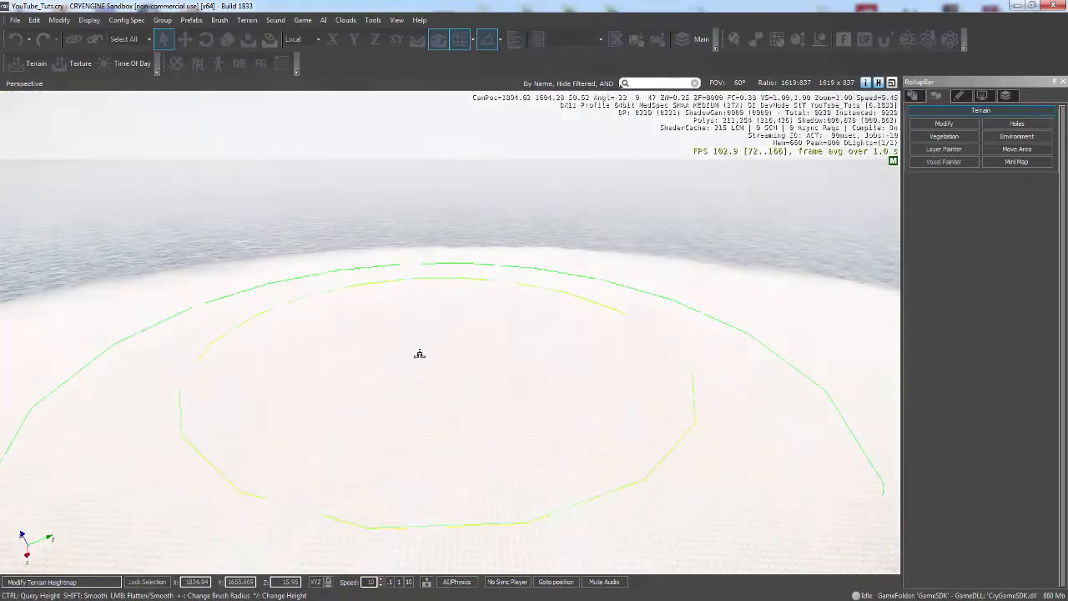
{"action": "key", "text": "ctrl+g"}
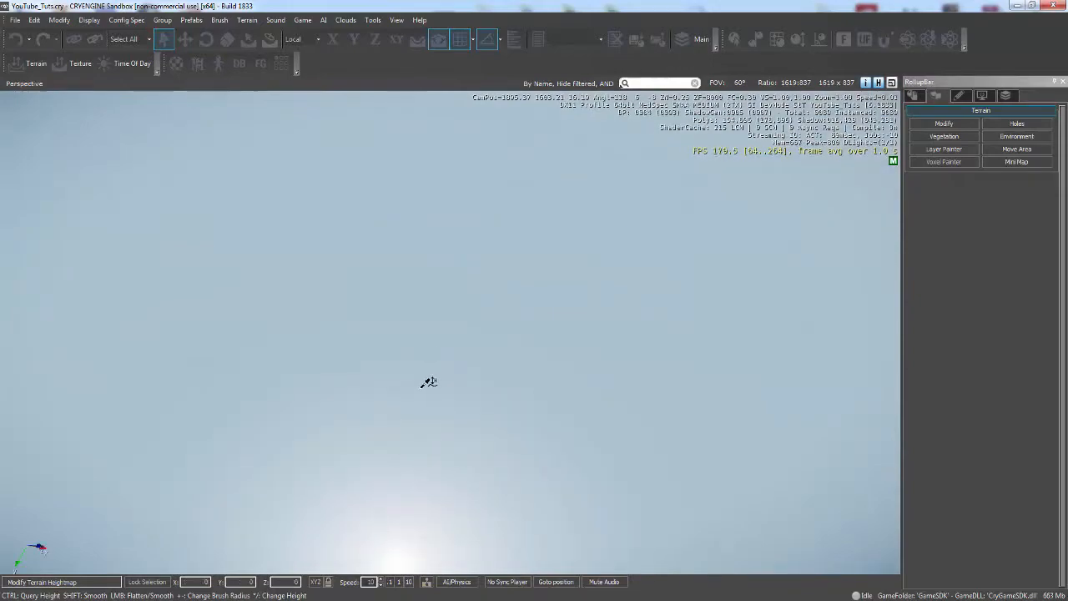
{"action": "key", "text": "ctrl+g"}
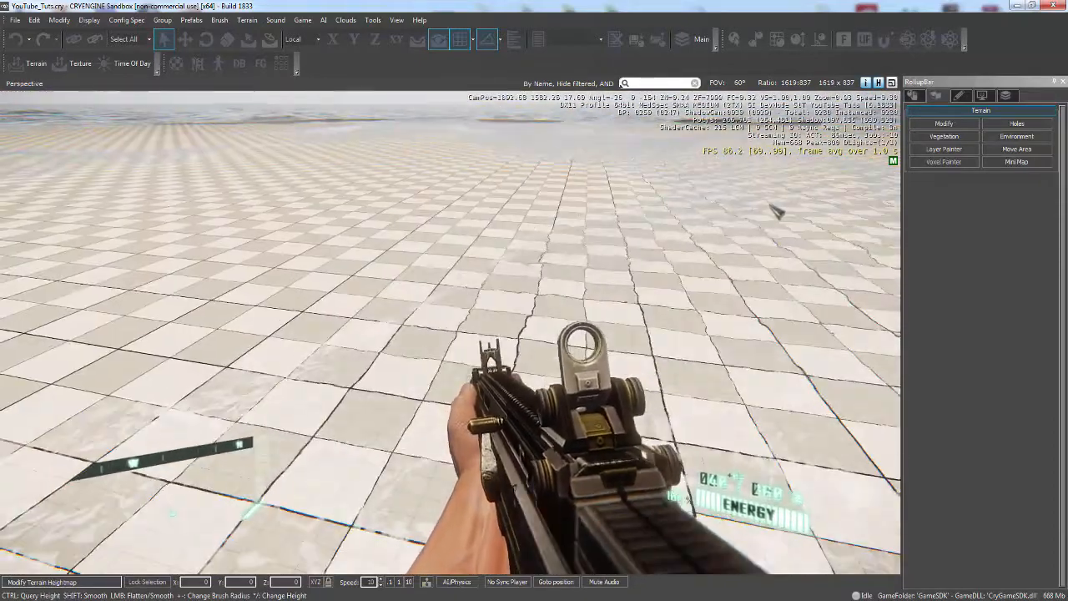
{"action": "key", "text": "Escape"}
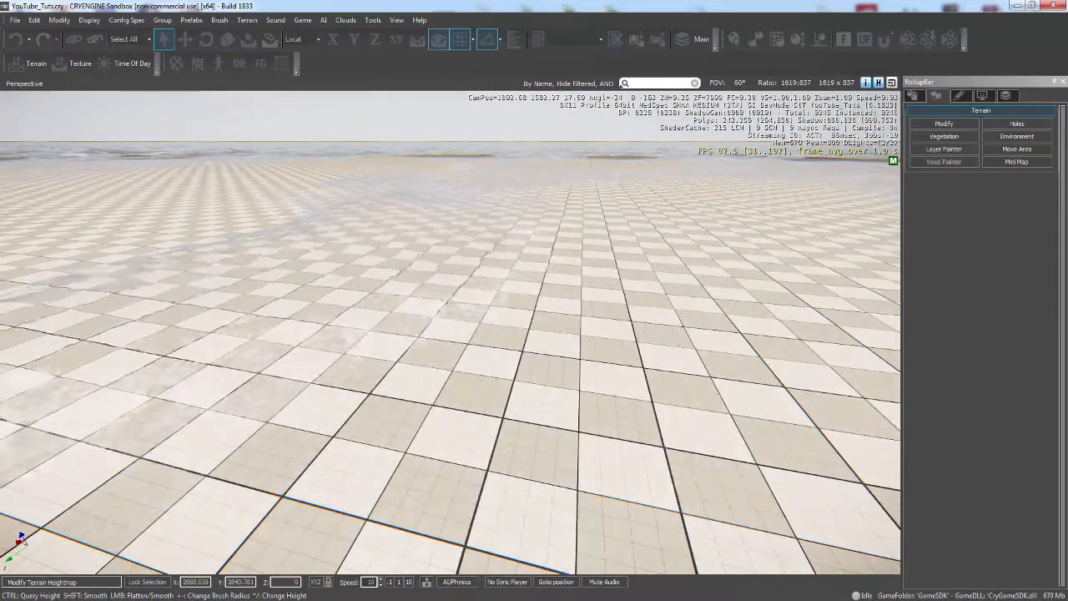
Step: Erase the whole terrain heightmap in the Terrain Editor and clear the editor window from the viewport
{"action": "left_click_drag", "start_coordinate": [1067, 5], "coordinate": [470, 197]}
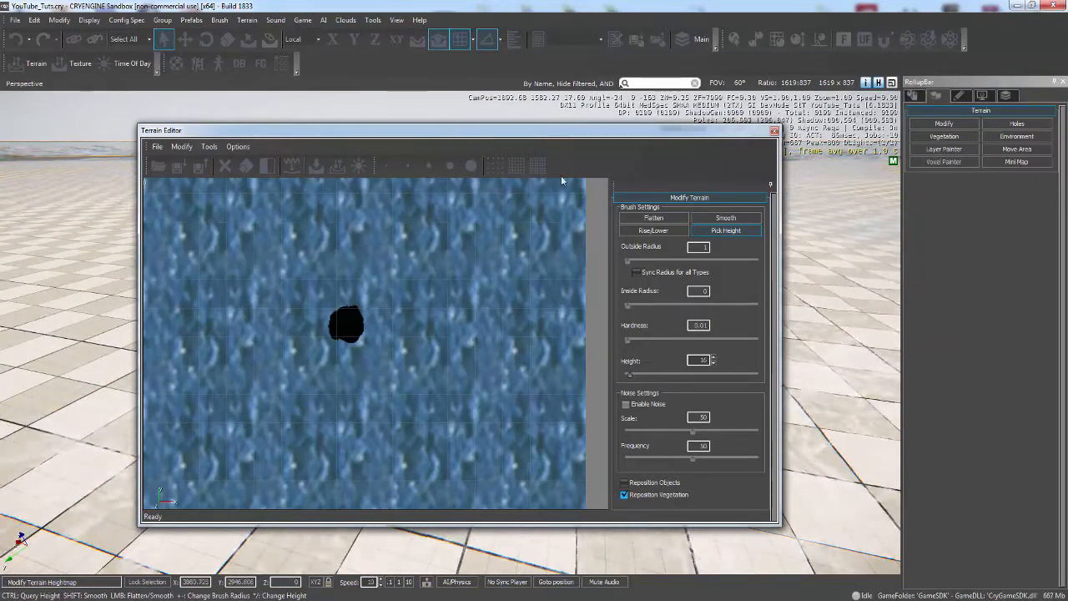
{"action": "left_click", "coordinate": [227, 167]}
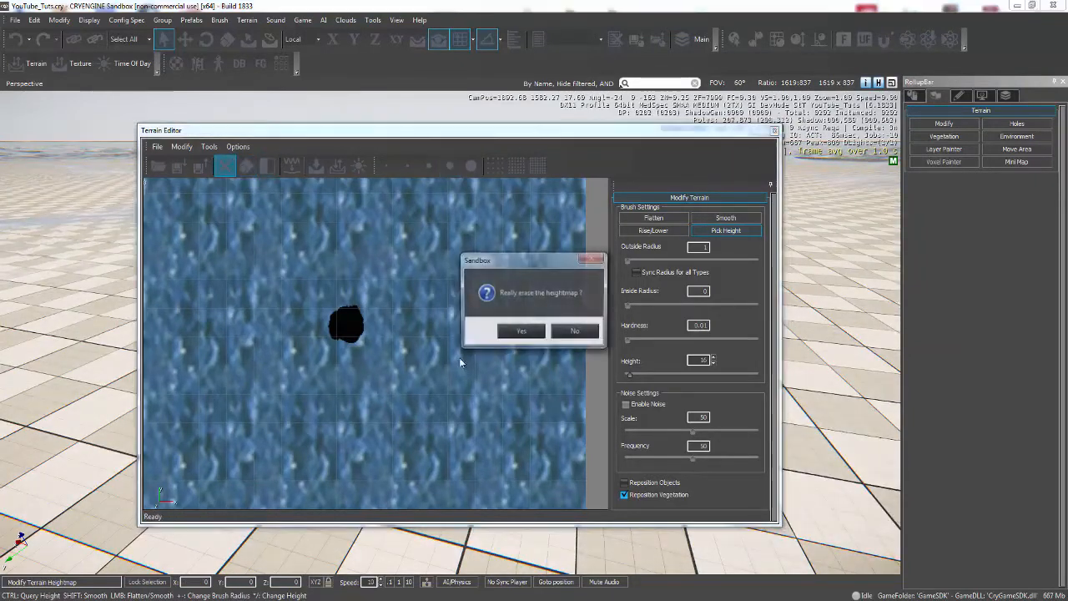
{"action": "left_click", "coordinate": [522, 337]}
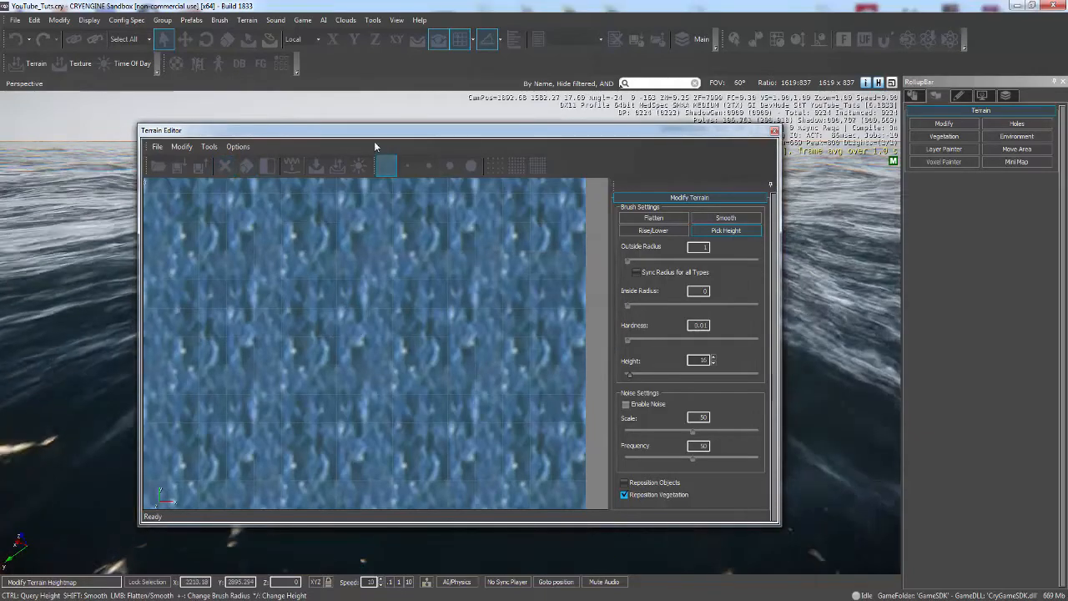
{"action": "left_click_drag", "start_coordinate": [443, 134], "coordinate": [1066, 16]}
{"action": "scroll", "coordinate": [480, 298], "scroll_direction": "down", "scroll_amount": 3}
{"action": "scroll", "coordinate": [484, 295], "scroll_direction": "down", "scroll_amount": 5}
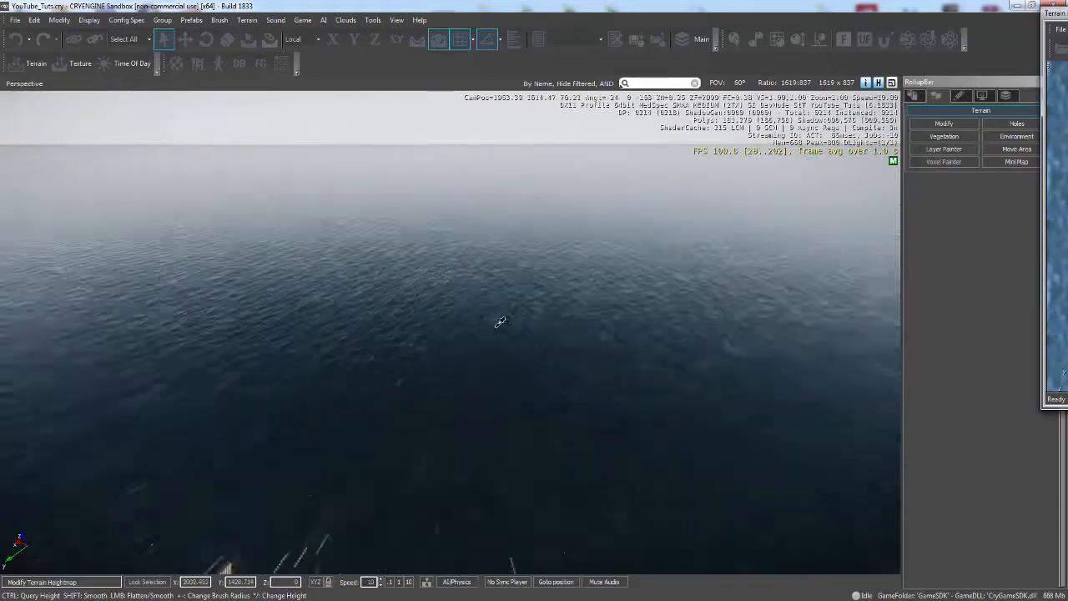
Step: Set the Flatten brush to height 100 with outside and inside radii of about 199.5
{"action": "left_click_drag", "start_coordinate": [1059, 13], "coordinate": [441, 159]}
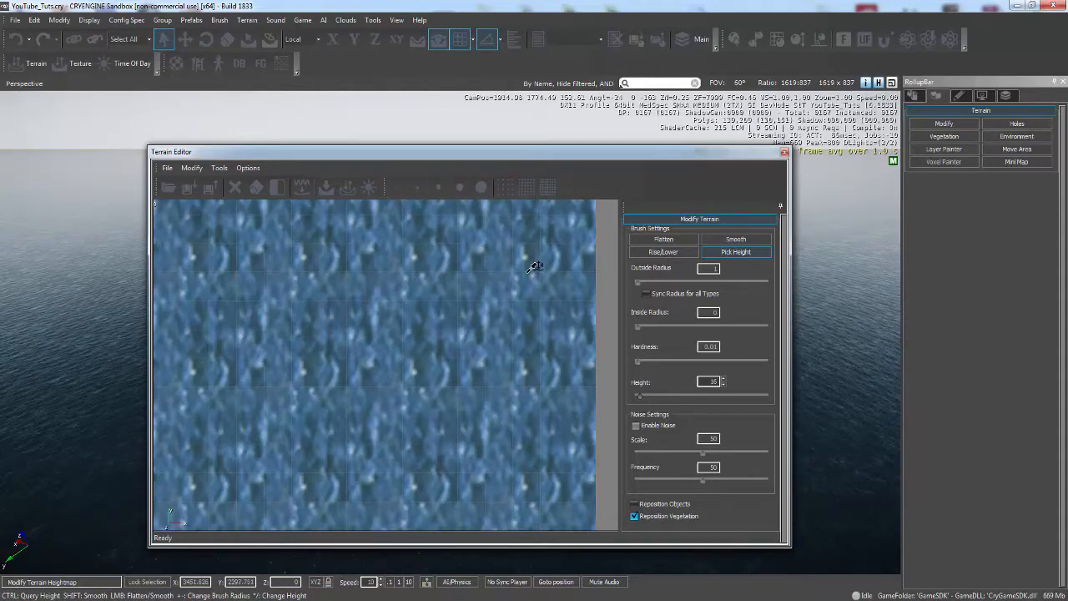
{"action": "left_click_drag", "start_coordinate": [511, 154], "coordinate": [490, 109]}
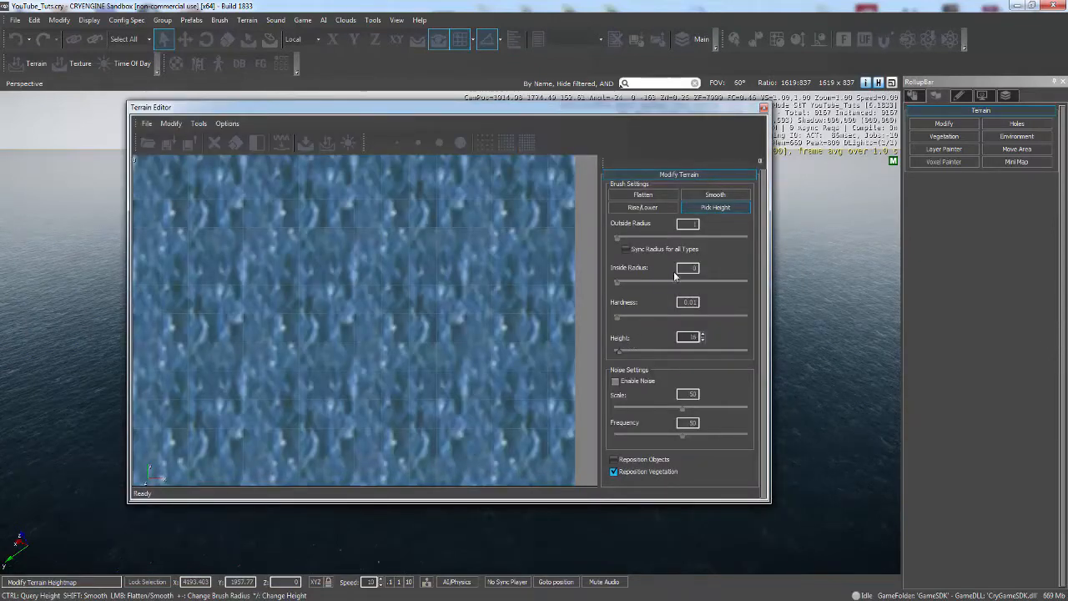
{"action": "left_click", "coordinate": [650, 201]}
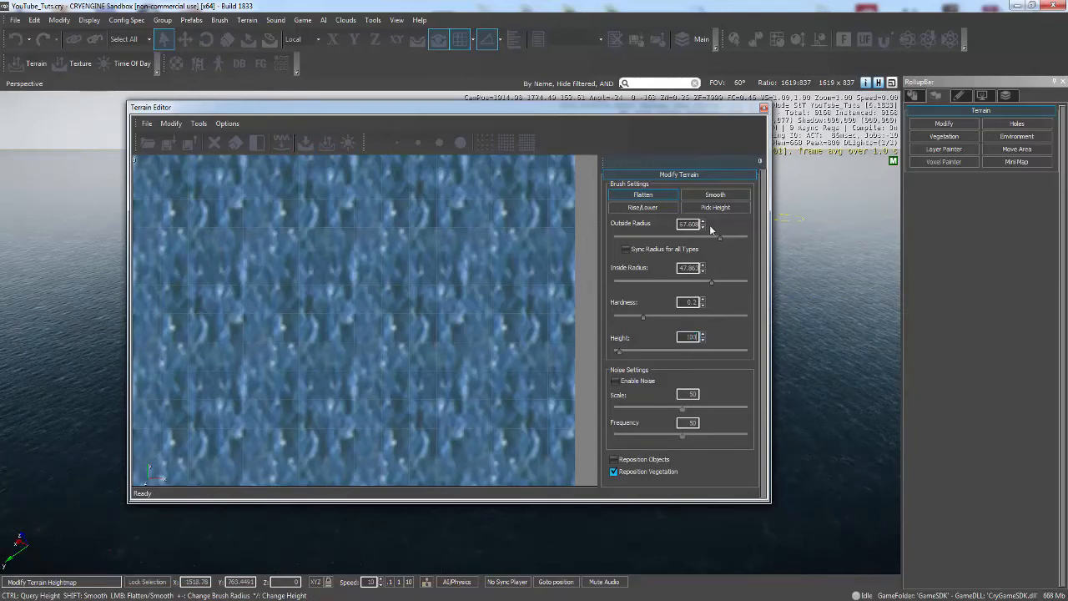
{"action": "left_click_drag", "start_coordinate": [729, 242], "coordinate": [747, 238]}
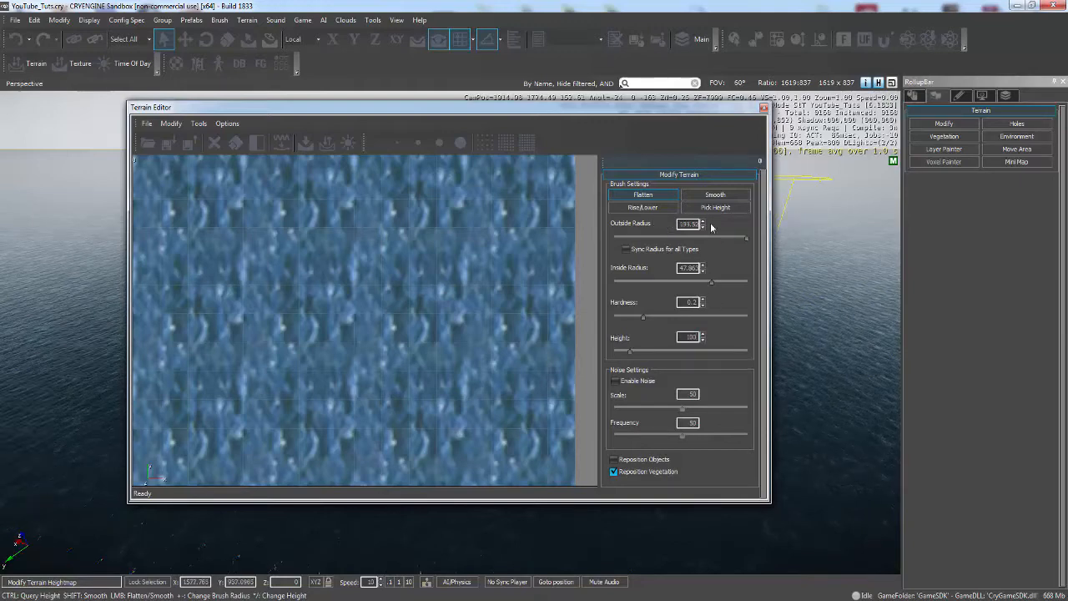
{"action": "left_click_drag", "start_coordinate": [730, 286], "coordinate": [747, 282]}
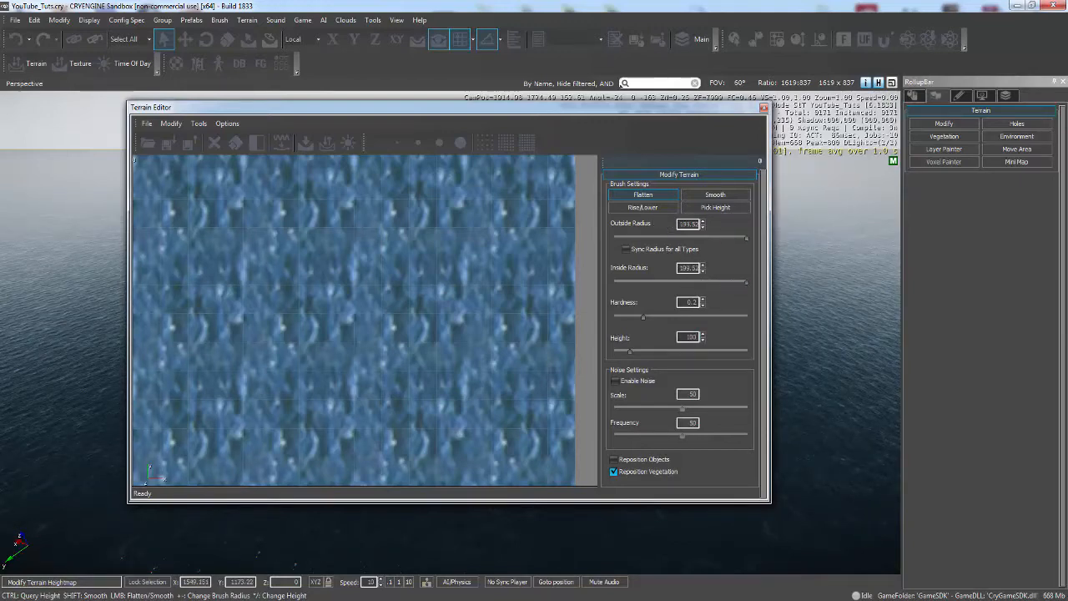
Step: Flatten the entire heightmap at height 100, raising the brush hardness to 1 and both radii to 200
{"action": "mouse_move", "coordinate": [367, 173]}
{"action": "left_mouse_down"}
{"action": "mouse_move", "coordinate": [163, 175]}
{"action": "mouse_move", "coordinate": [333, 170]}
{"action": "left_mouse_up"}
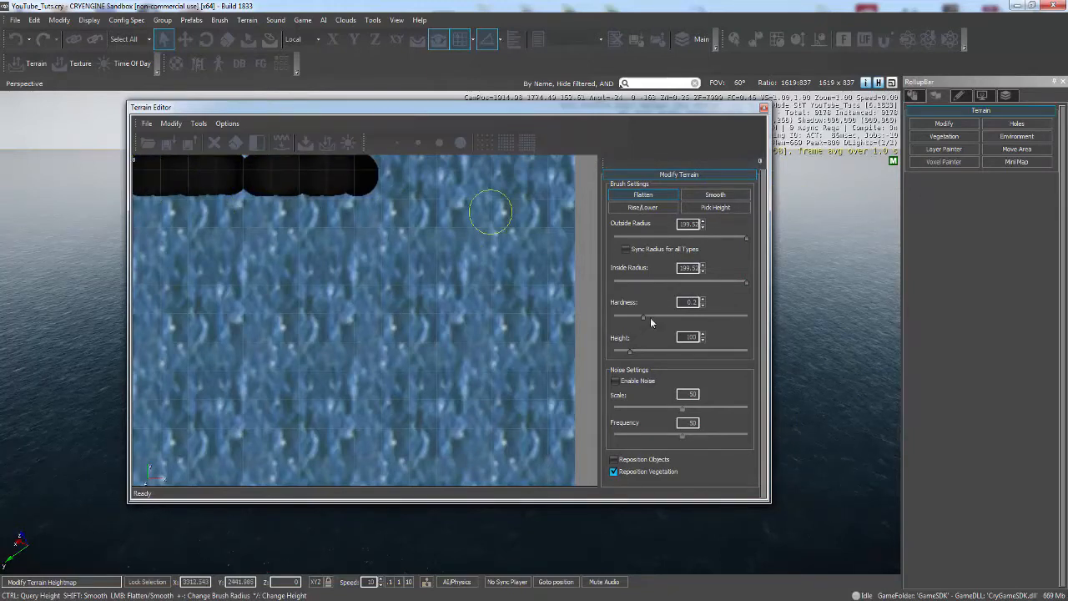
{"action": "left_click_drag", "start_coordinate": [643, 322], "coordinate": [746, 317]}
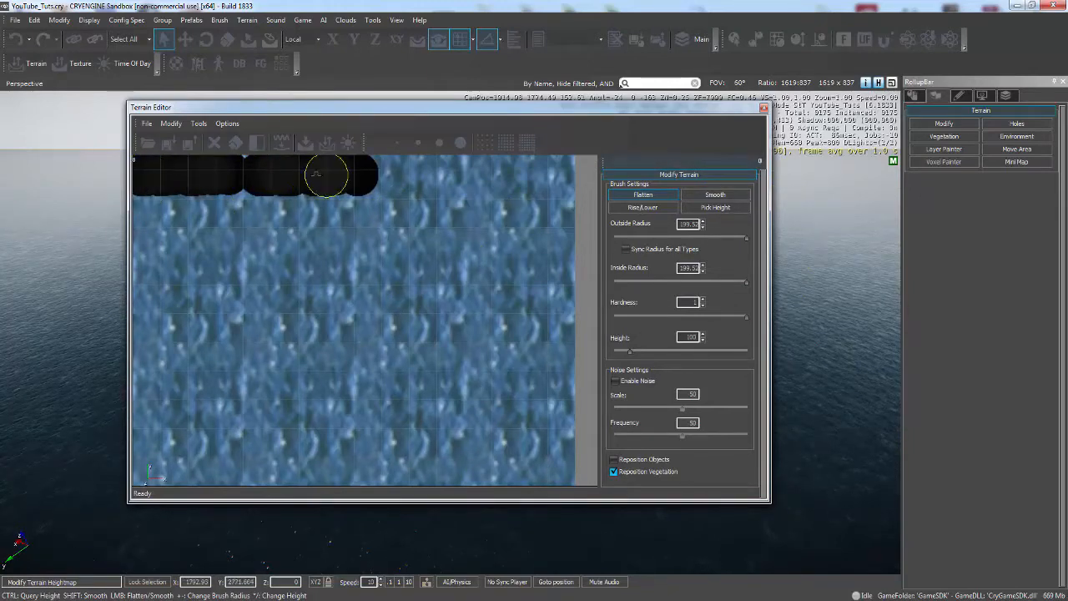
{"action": "left_click_drag", "start_coordinate": [326, 176], "coordinate": [291, 176]}
{"action": "mouse_move", "coordinate": [140, 175]}
{"action": "left_mouse_down"}
{"action": "mouse_move", "coordinate": [172, 215]}
{"action": "mouse_move", "coordinate": [115, 231]}
{"action": "mouse_move", "coordinate": [147, 276]}
{"action": "mouse_move", "coordinate": [133, 178]}
{"action": "mouse_move", "coordinate": [137, 308]}
{"action": "mouse_move", "coordinate": [317, 367]}
{"action": "mouse_move", "coordinate": [392, 347]}
{"action": "mouse_move", "coordinate": [453, 351]}
{"action": "left_mouse_up"}
{"action": "left_click", "coordinate": [501, 343]}
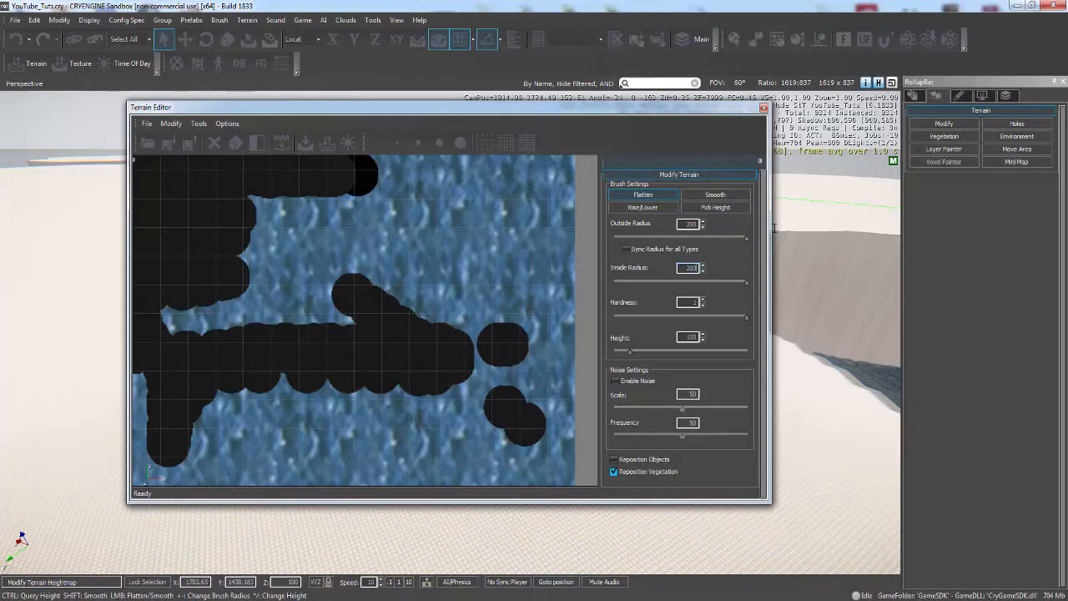
{"action": "mouse_move", "coordinate": [358, 288]}
{"action": "left_mouse_down"}
{"action": "mouse_move", "coordinate": [195, 332]}
{"action": "mouse_move", "coordinate": [150, 448]}
{"action": "mouse_move", "coordinate": [142, 405]}
{"action": "mouse_move", "coordinate": [270, 453]}
{"action": "mouse_move", "coordinate": [314, 456]}
{"action": "left_mouse_up"}
{"action": "mouse_move", "coordinate": [266, 493]}
{"action": "left_mouse_down"}
{"action": "mouse_move", "coordinate": [218, 474]}
{"action": "mouse_move", "coordinate": [572, 467]}
{"action": "mouse_move", "coordinate": [557, 446]}
{"action": "mouse_move", "coordinate": [555, 167]}
{"action": "mouse_move", "coordinate": [255, 172]}
{"action": "mouse_move", "coordinate": [563, 175]}
{"action": "mouse_move", "coordinate": [161, 195]}
{"action": "mouse_move", "coordinate": [351, 210]}
{"action": "mouse_move", "coordinate": [317, 251]}
{"action": "mouse_move", "coordinate": [274, 436]}
{"action": "mouse_move", "coordinate": [231, 383]}
{"action": "mouse_move", "coordinate": [320, 424]}
{"action": "mouse_move", "coordinate": [526, 436]}
{"action": "mouse_move", "coordinate": [393, 453]}
{"action": "mouse_move", "coordinate": [406, 453]}
{"action": "mouse_move", "coordinate": [395, 398]}
{"action": "mouse_move", "coordinate": [512, 384]}
{"action": "mouse_move", "coordinate": [519, 222]}
{"action": "mouse_move", "coordinate": [537, 191]}
{"action": "mouse_move", "coordinate": [276, 217]}
{"action": "mouse_move", "coordinate": [288, 279]}
{"action": "mouse_move", "coordinate": [424, 245]}
{"action": "mouse_move", "coordinate": [389, 282]}
{"action": "mouse_move", "coordinate": [389, 261]}
{"action": "mouse_move", "coordinate": [359, 286]}
{"action": "mouse_move", "coordinate": [484, 386]}
{"action": "mouse_move", "coordinate": [441, 303]}
{"action": "mouse_move", "coordinate": [550, 205]}
{"action": "left_mouse_up"}
Step: Look over the flattened terrain in the viewport and close the Terrain Editor
{"action": "left_click_drag", "start_coordinate": [523, 106], "coordinate": [984, 325]}
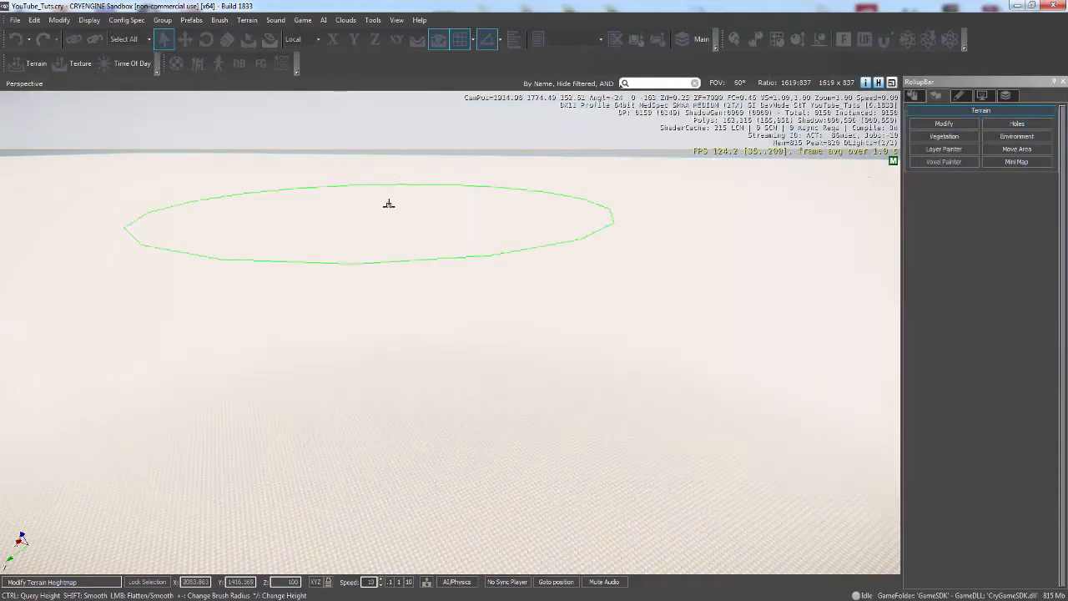
{"action": "right_click_drag", "start_coordinate": [388, 205], "coordinate": [362, 205]}
{"action": "left_click_drag", "start_coordinate": [1067, 4], "coordinate": [628, 132]}
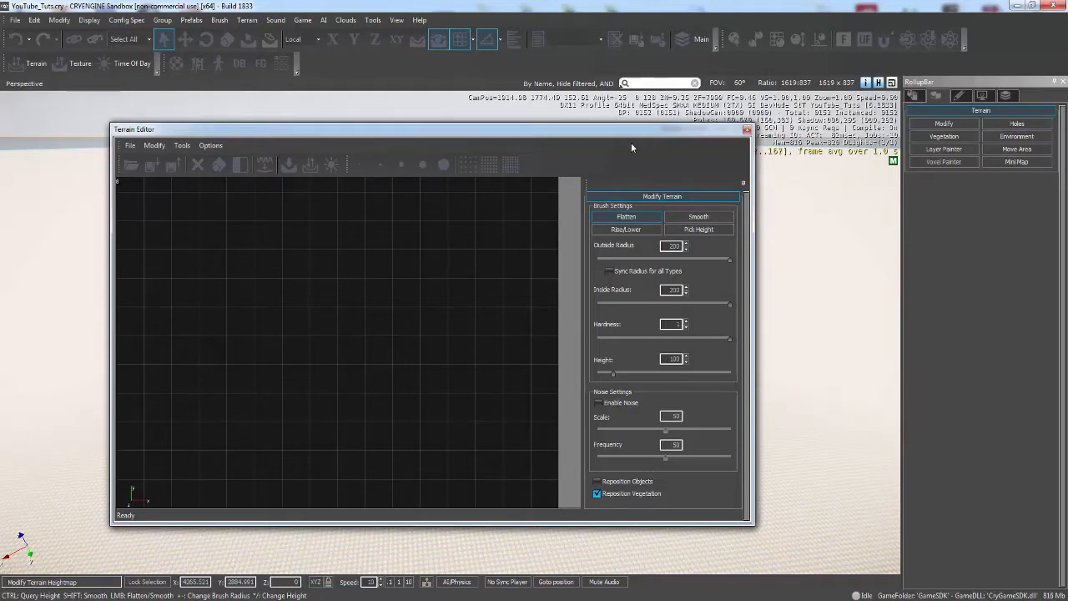
{"action": "left_click", "coordinate": [746, 132]}
Step: Set the camera speed to 1 and position the view just above the flattened ground
{"action": "right_click_drag", "start_coordinate": [561, 326], "coordinate": [561, 324]}
{"action": "key", "text": "w"}
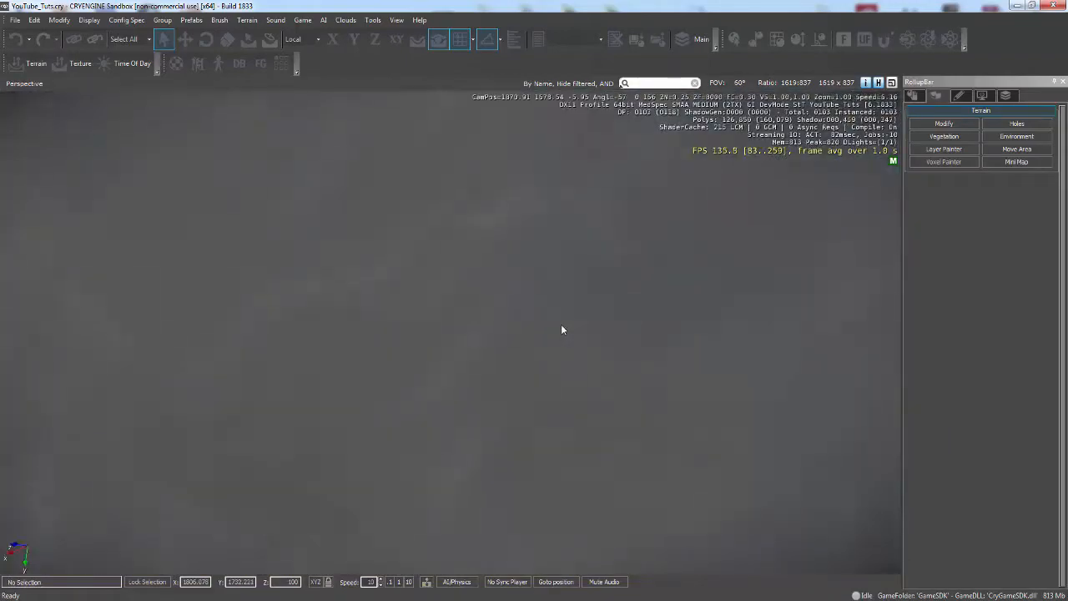
{"action": "left_click", "coordinate": [399, 583]}
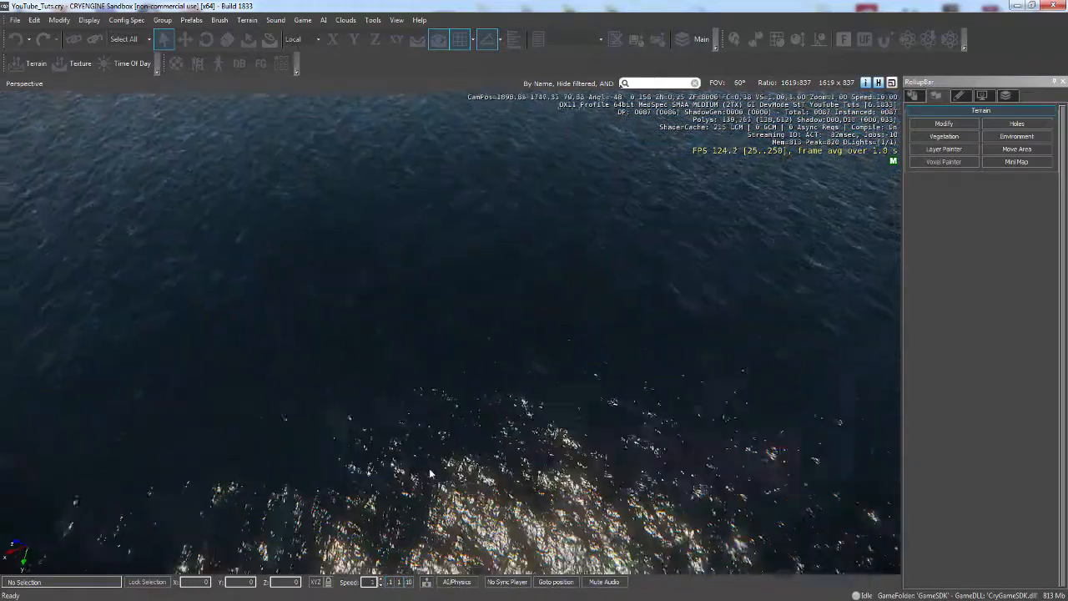
{"action": "key", "text": "s"}
{"action": "right_click_drag", "start_coordinate": [455, 269], "coordinate": [455, 270]}
{"action": "key", "text": "w"}
{"action": "key", "text": "w"}
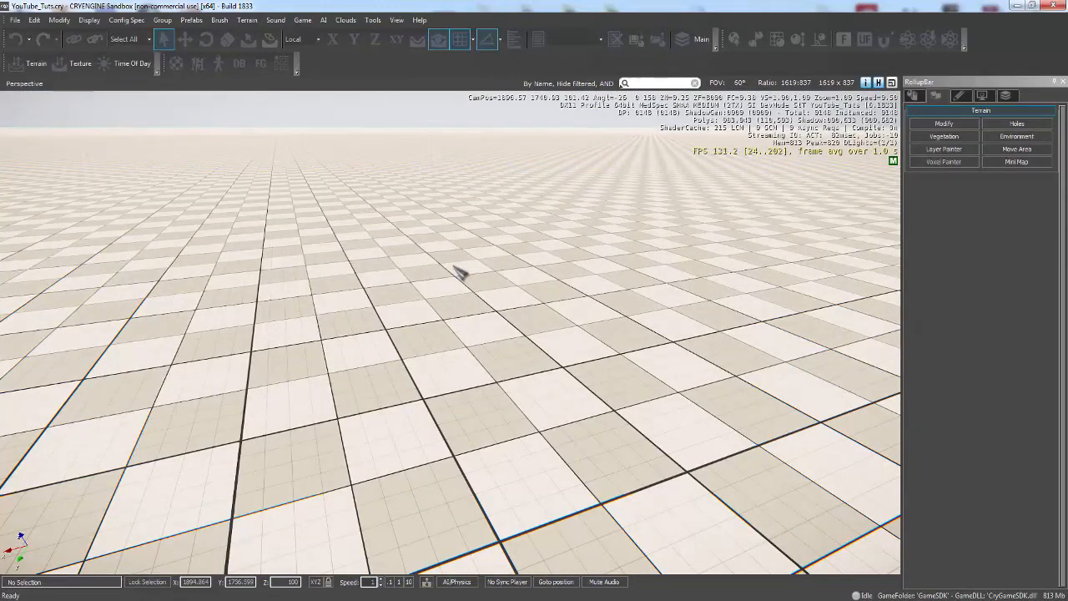
Step: Test walking on the flattened terrain in game mode and return to editing
{"action": "key", "text": "ctrl+g"}
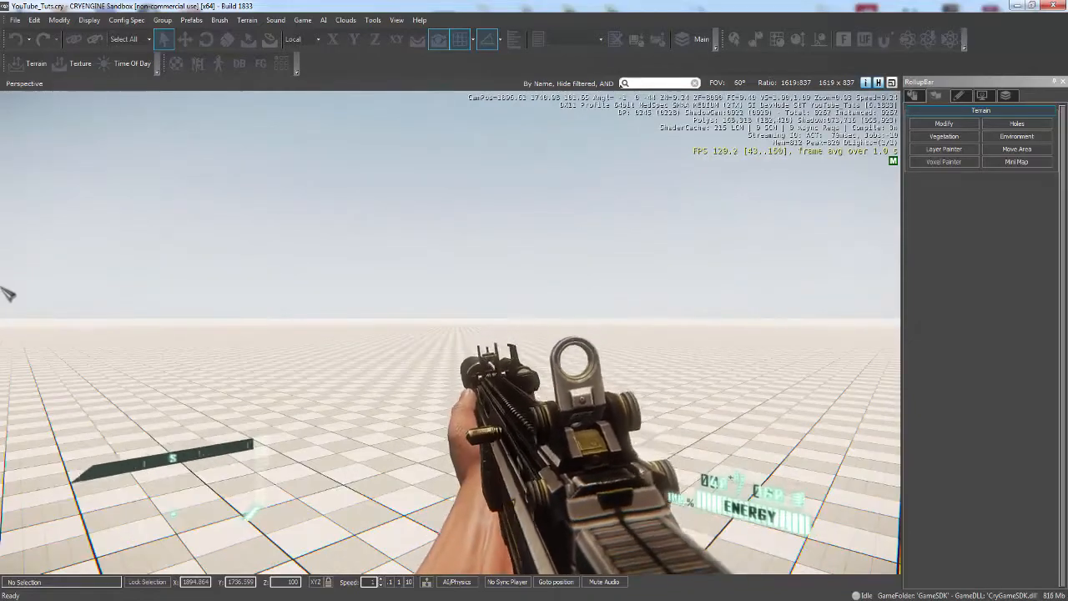
{"action": "key", "text": "shift+w"}
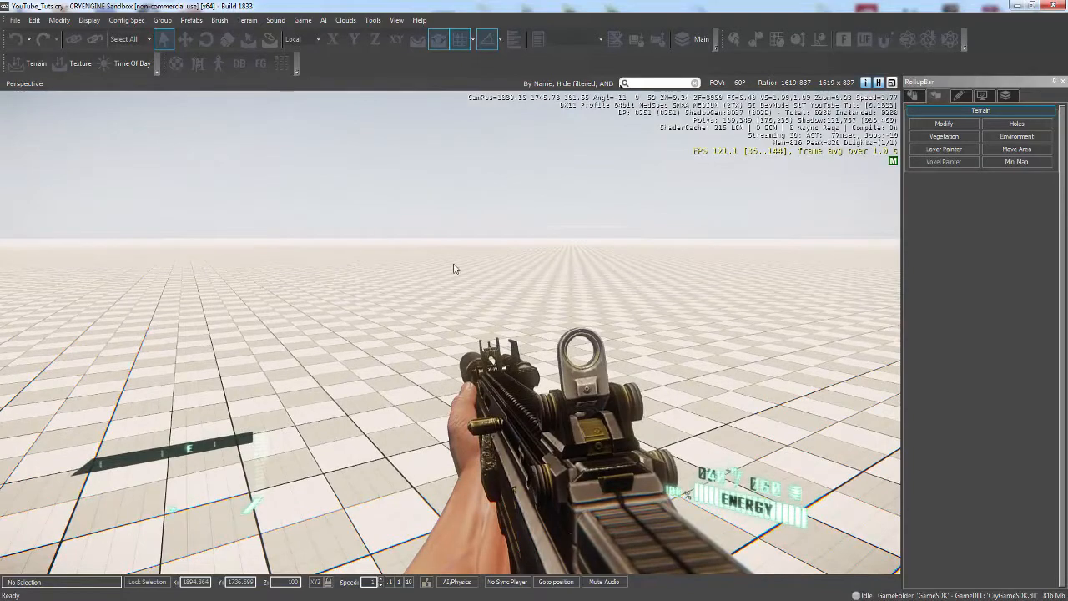
{"action": "key", "text": "Escape"}
{"action": "key", "text": "w"}
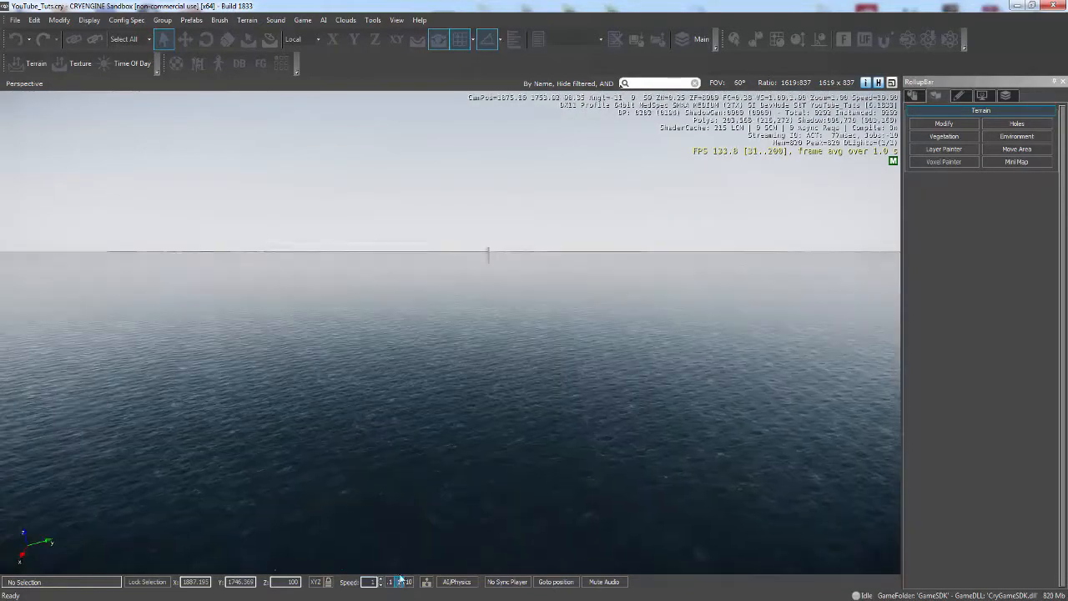
{"action": "key", "text": "s"}
{"action": "right_click_drag", "start_coordinate": [404, 311], "coordinate": [400, 316]}
{"action": "key", "text": "w"}
{"action": "key", "text": "w"}
{"action": "key", "text": "w"}
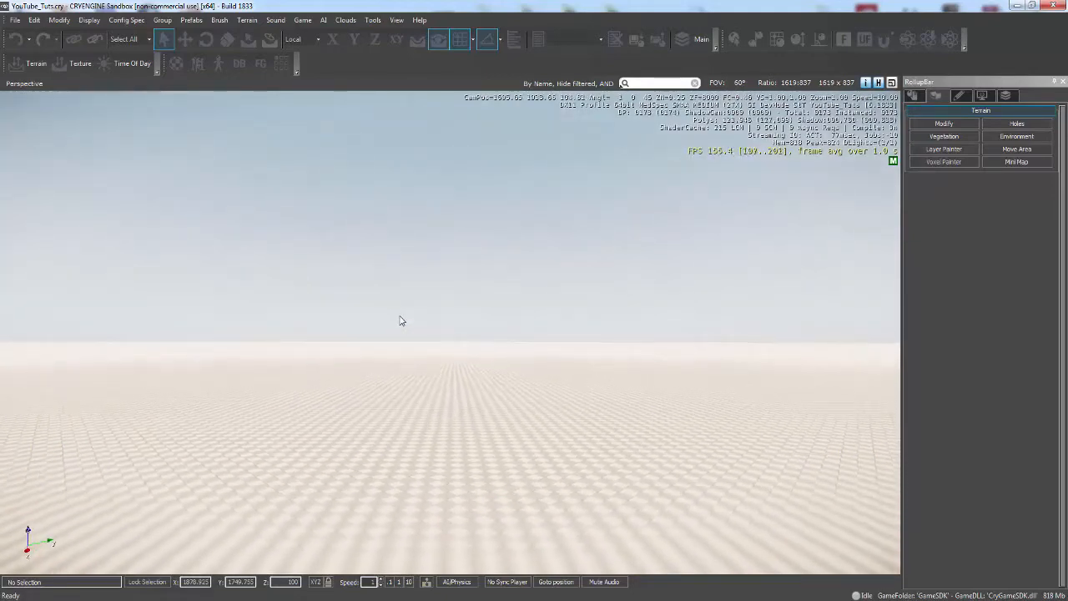
{"action": "key", "text": "w"}
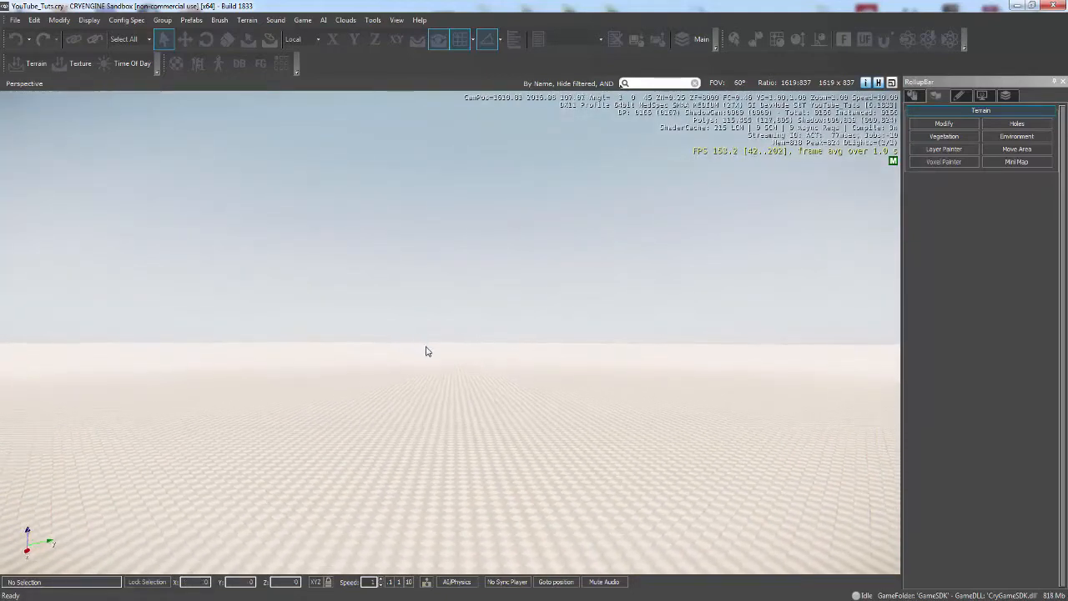
Step: Fly across the flattened terrain out to its outer edge, raising the camera speed to 10
{"action": "key", "text": "w"}
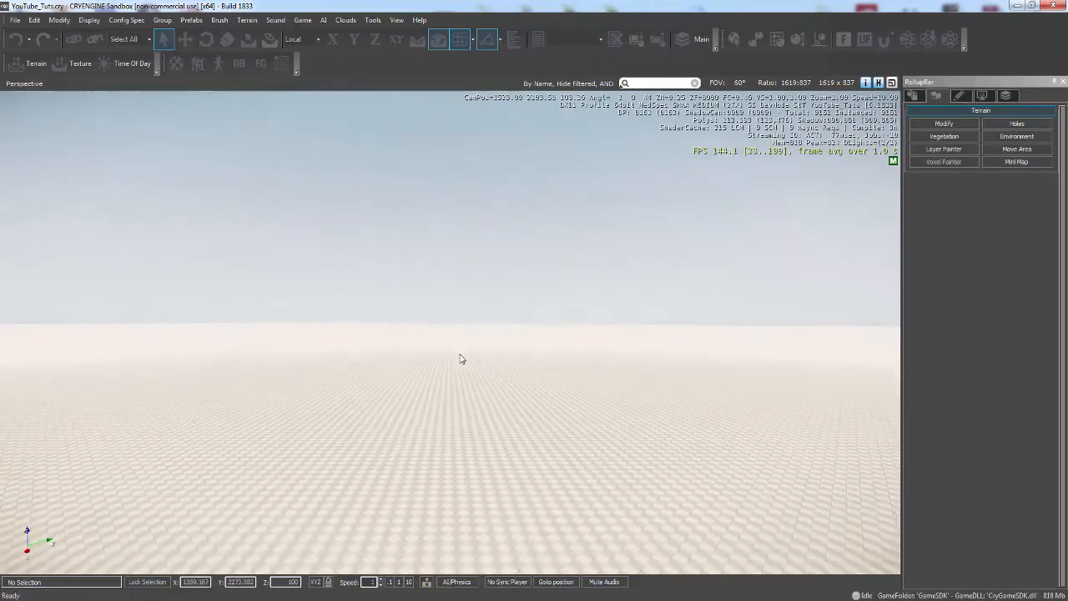
{"action": "key", "text": "w"}
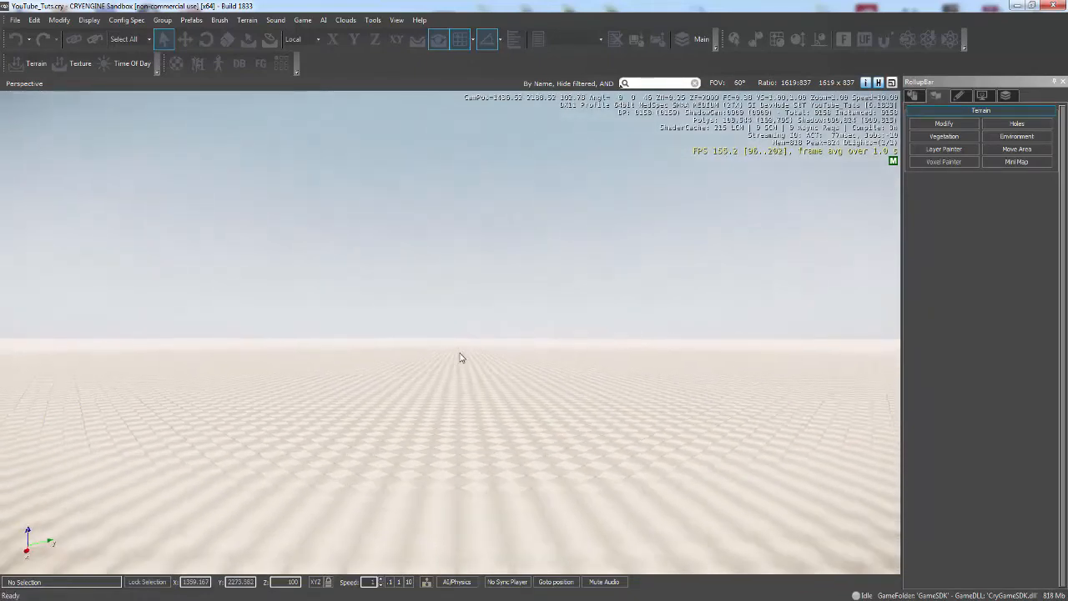
{"action": "key", "text": "w"}
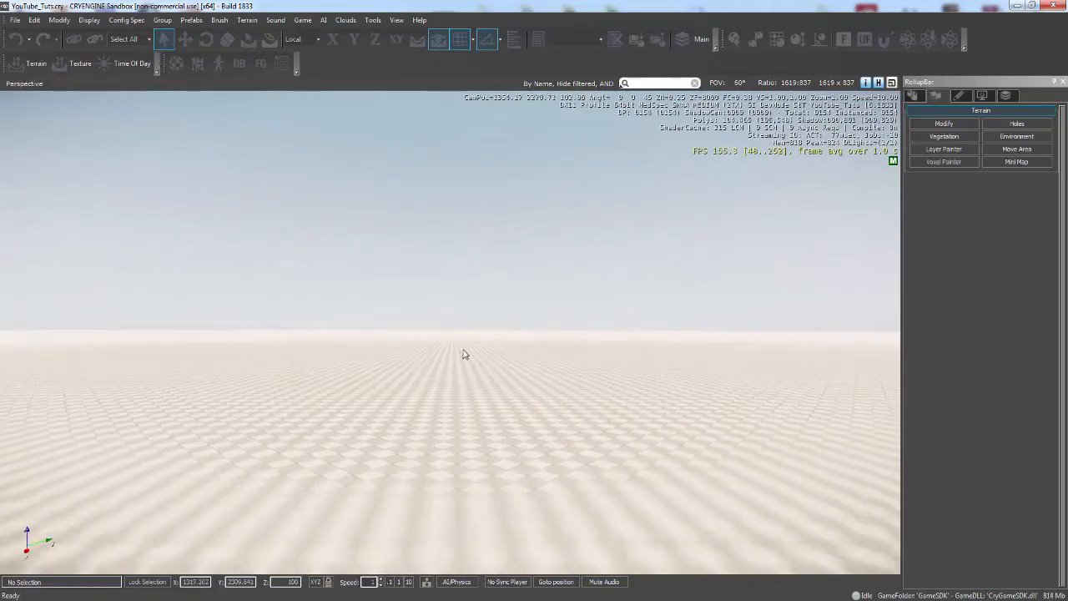
{"action": "key", "text": "w"}
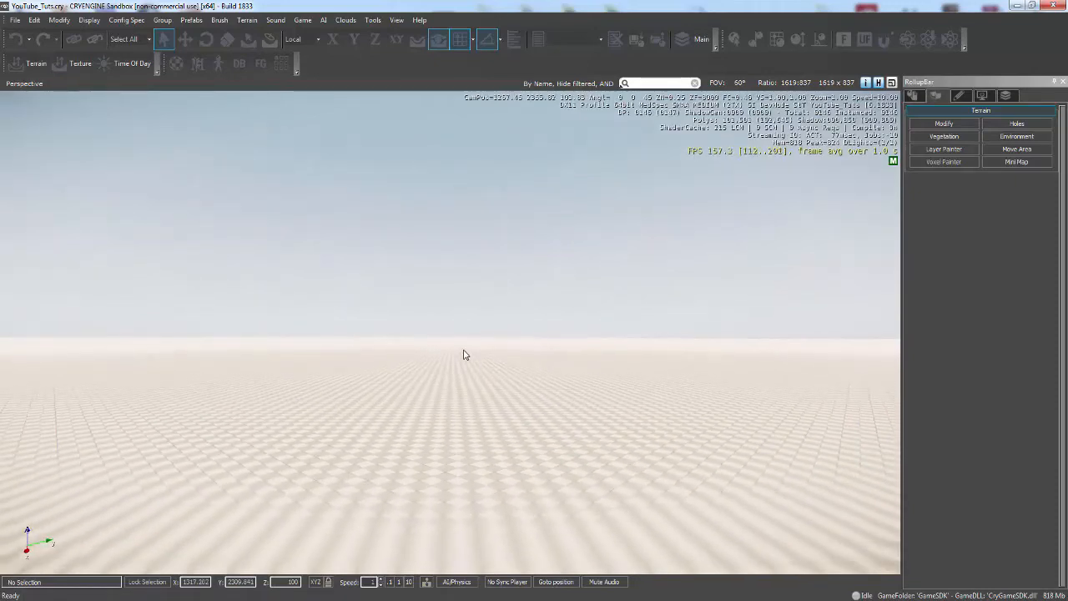
{"action": "key", "text": "w"}
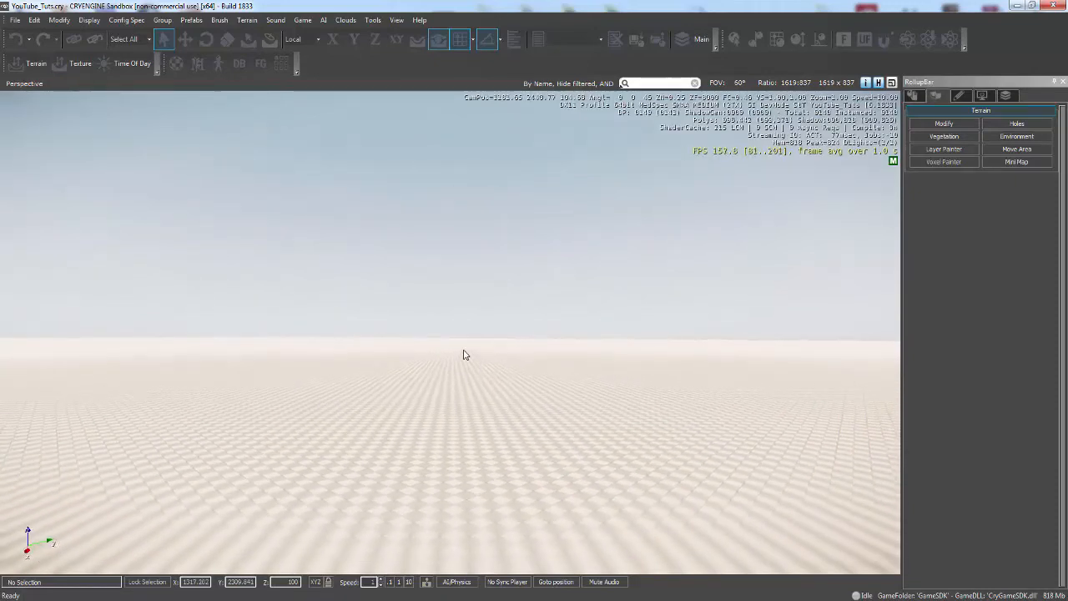
{"action": "key", "text": "a"}
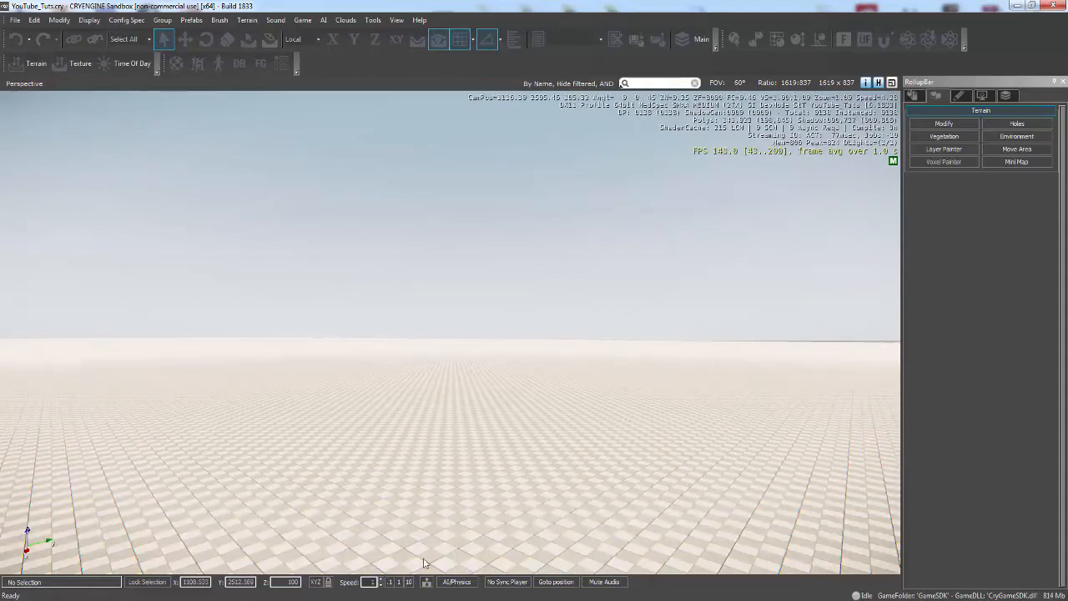
{"action": "left_click", "coordinate": [408, 582]}
{"action": "key", "text": "w"}
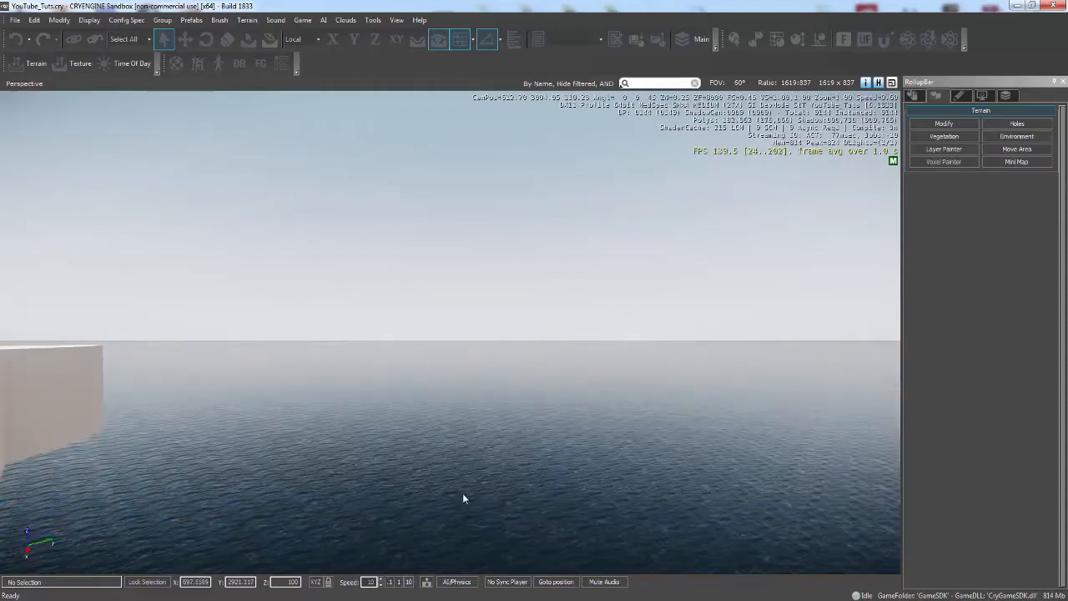
Step: Examine the edge of the flattened terrain where it drops off to the ocean
{"action": "mouse_move", "coordinate": [350, 498]}
{"action": "right_mouse_down"}
{"action": "mouse_move", "coordinate": [339, 498]}
{"action": "mouse_move", "coordinate": [352, 499]}
{"action": "right_mouse_up"}
{"action": "key", "text": "w"}
{"action": "key", "text": "w"}
{"action": "key", "text": "w"}
{"action": "right_click_drag", "start_coordinate": [351, 498], "coordinate": [317, 493]}
{"action": "key", "text": "w"}
{"action": "key", "text": "s"}
{"action": "key", "text": "w"}
{"action": "key", "text": "w"}
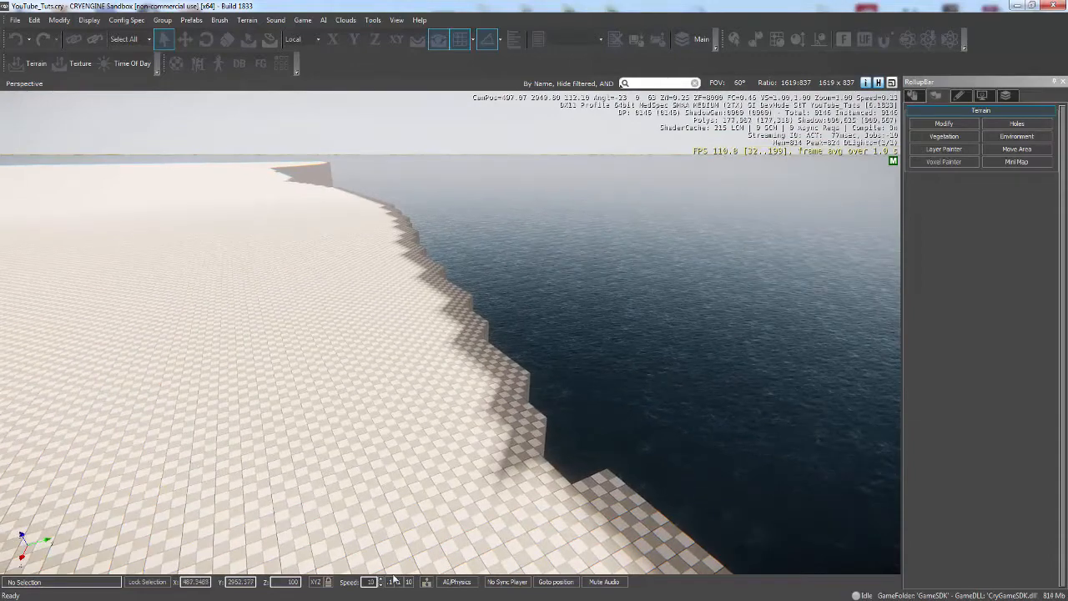
Step: Set the camera speed to 1, look over the terrain's cliff edge in game mode and return to editing
{"action": "right_click_drag", "start_coordinate": [396, 508], "coordinate": [397, 513]}
{"action": "key", "text": "w"}
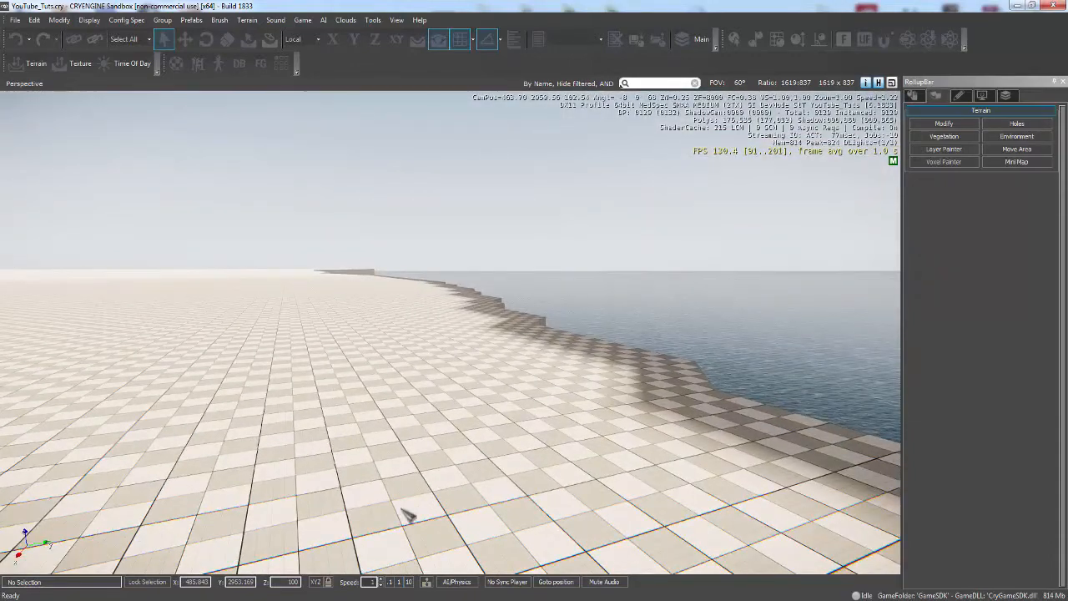
{"action": "key", "text": "ctrl+g"}
{"action": "key", "text": "w"}
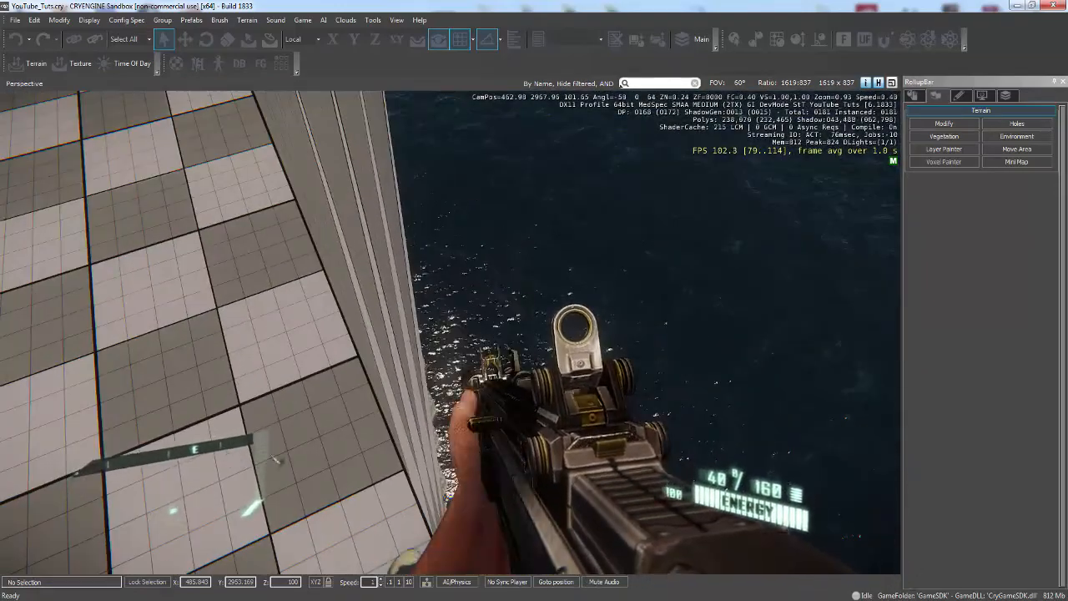
{"action": "key", "text": "Escape"}
Step: Reopen the Terrain Editor and erase the whole heightmap
{"action": "right_click_drag", "start_coordinate": [676, 305], "coordinate": [677, 304]}
{"action": "key", "text": "w"}
{"action": "right_click_drag", "start_coordinate": [559, 390], "coordinate": [559, 395]}
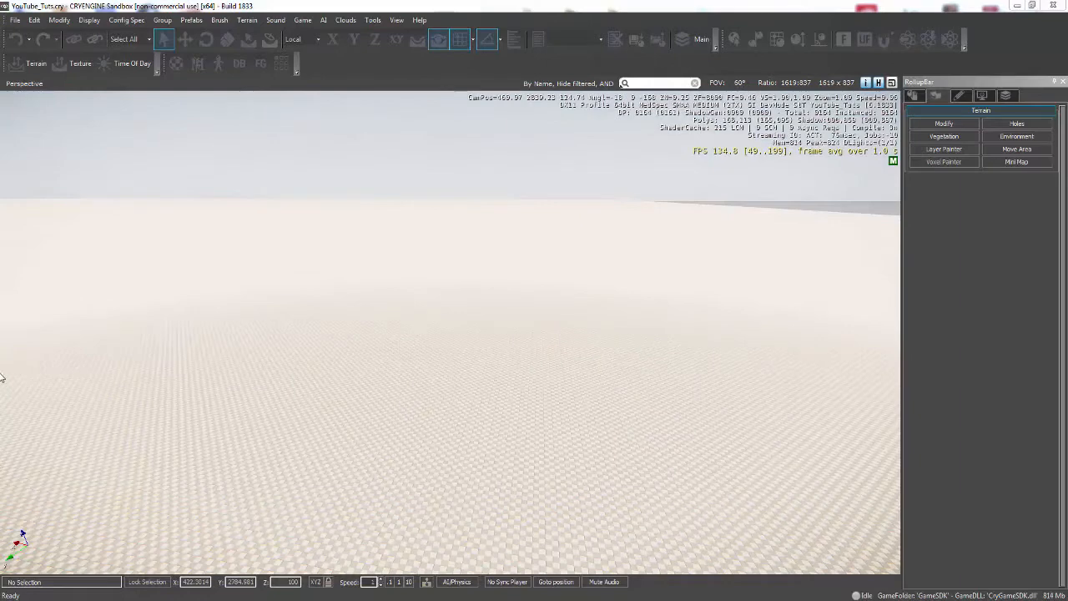
{"action": "left_click", "coordinate": [32, 64]}
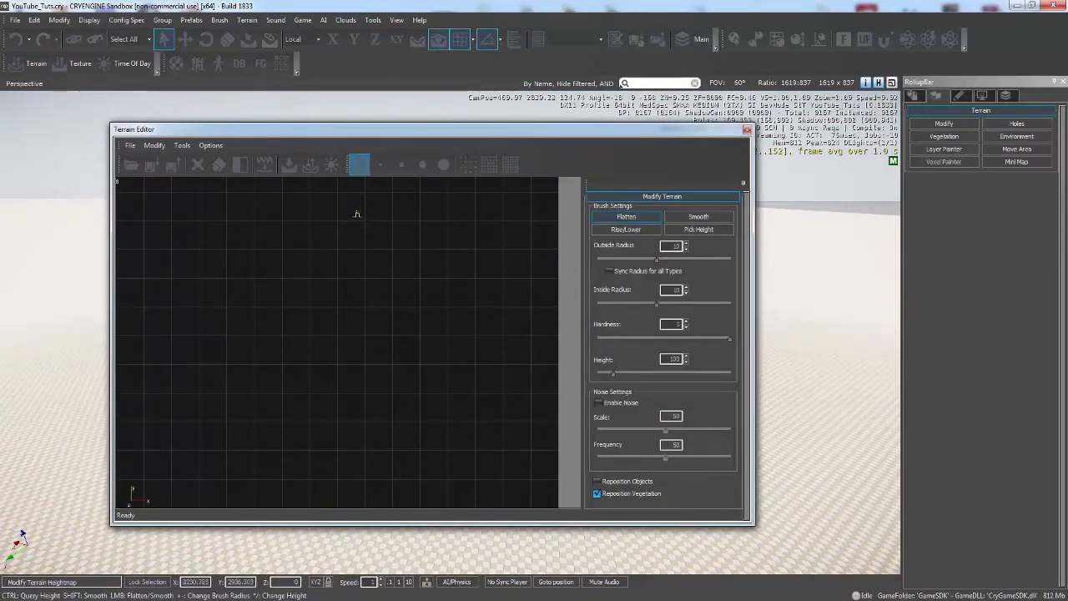
{"action": "left_click", "coordinate": [198, 164]}
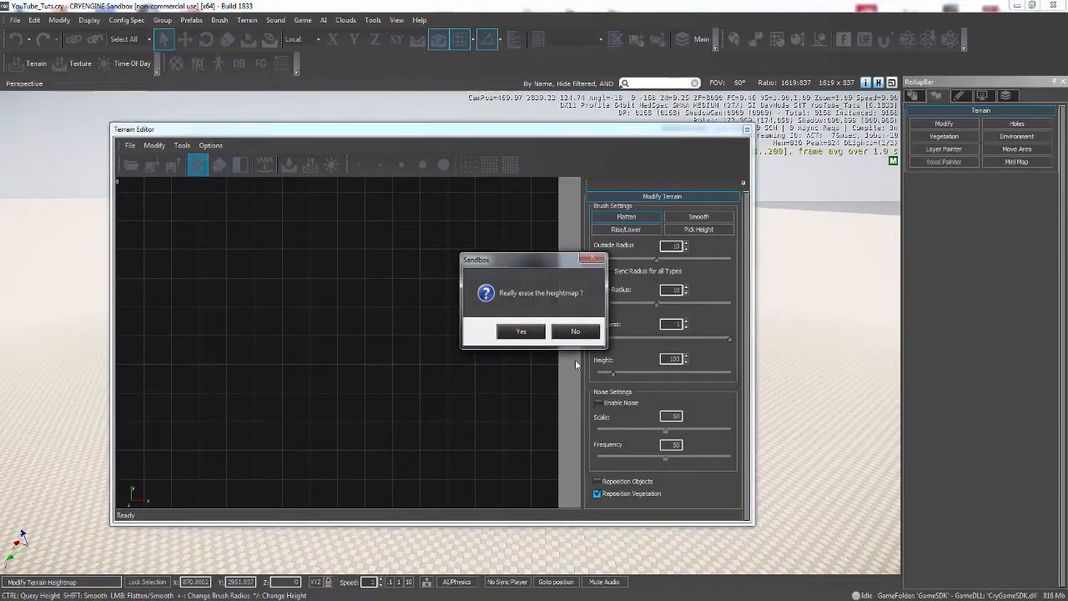
{"action": "left_click", "coordinate": [519, 331]}
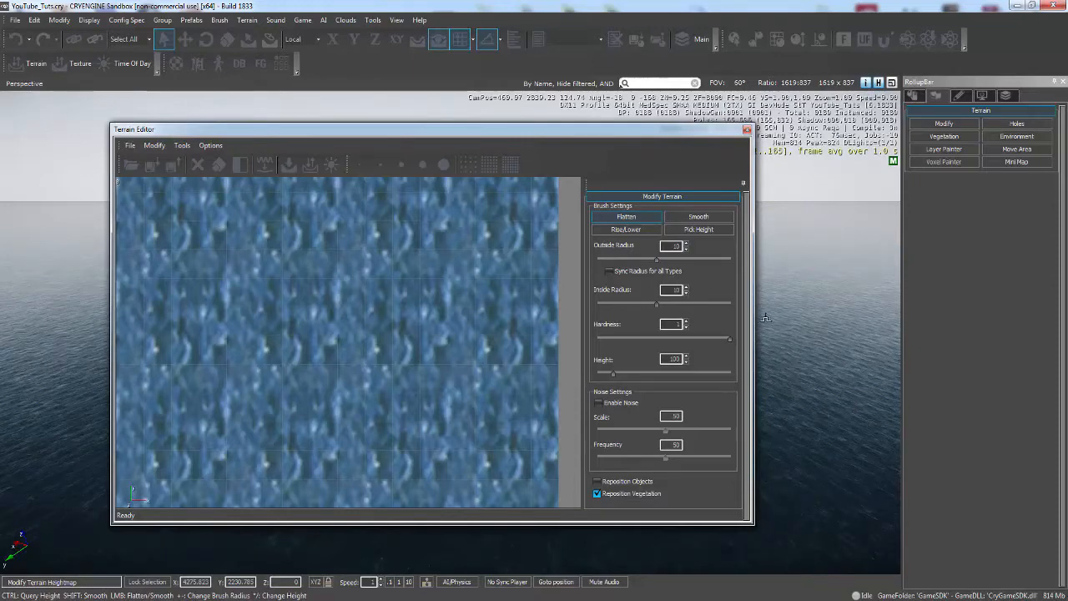
Step: Set the Flatten brush to outside radius about 123, inside radius about 63, hardness 0.74 and height 20, with noise enabled
{"action": "left_click_drag", "start_coordinate": [728, 337], "coordinate": [633, 345]}
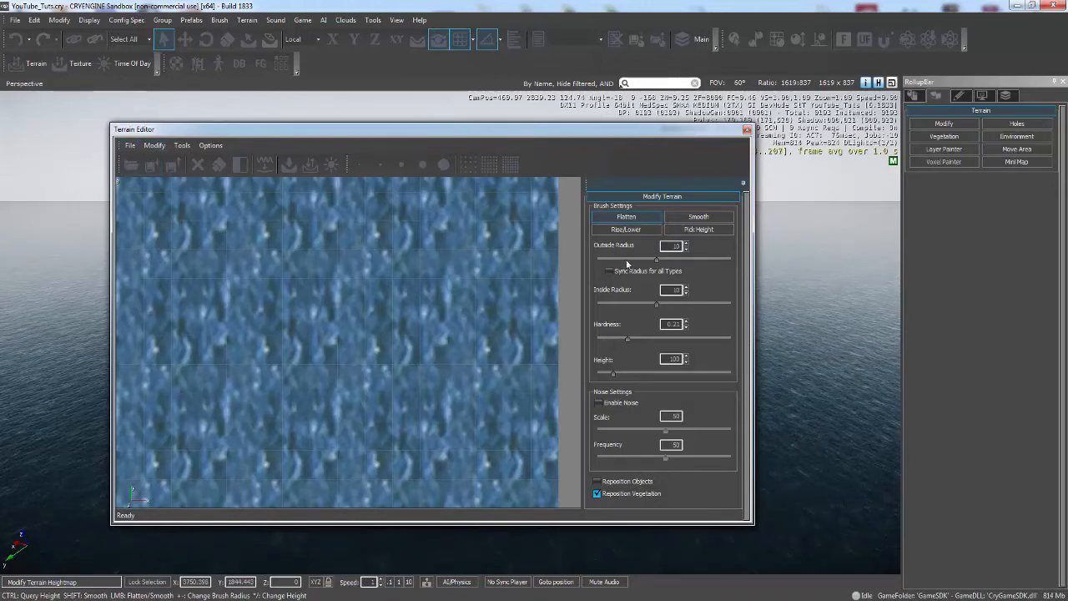
{"action": "left_click_drag", "start_coordinate": [656, 258], "coordinate": [718, 259]}
{"action": "left_click_drag", "start_coordinate": [657, 302], "coordinate": [702, 303]}
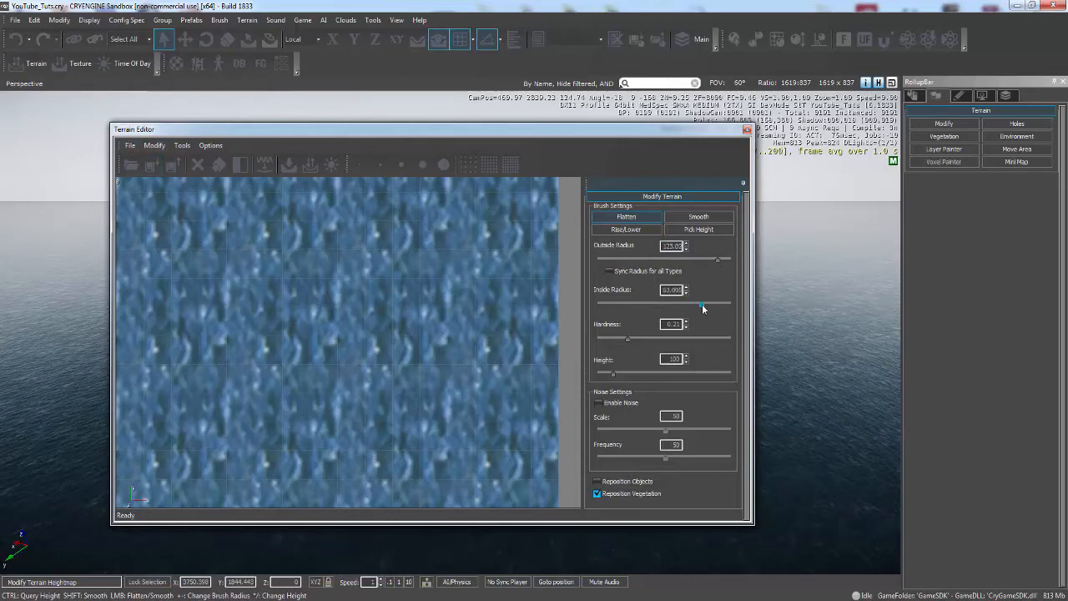
{"action": "left_click_drag", "start_coordinate": [625, 342], "coordinate": [696, 344]}
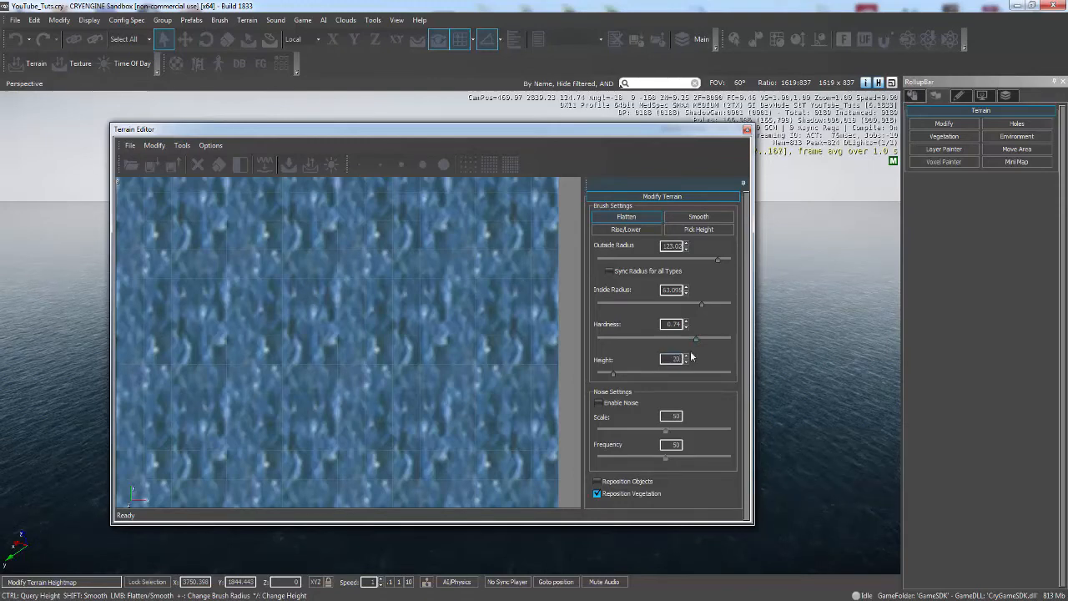
{"action": "left_click", "coordinate": [598, 403]}
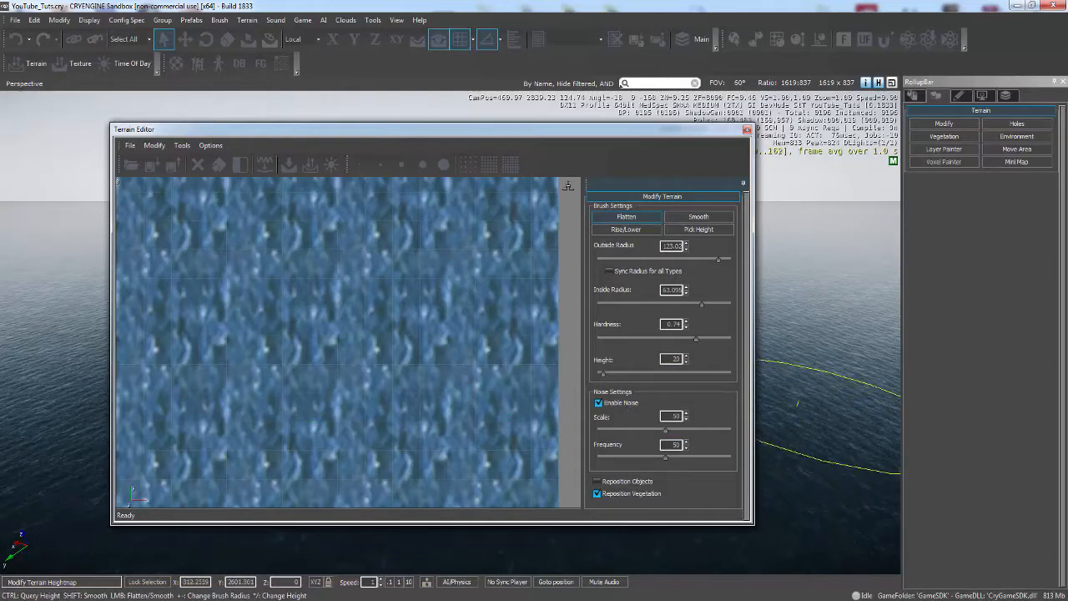
Step: Raise a hilly island out of the ocean with the noisy Flatten brush and extend it with a second overlapping dab
{"action": "left_click_drag", "start_coordinate": [563, 136], "coordinate": [1067, 136]}
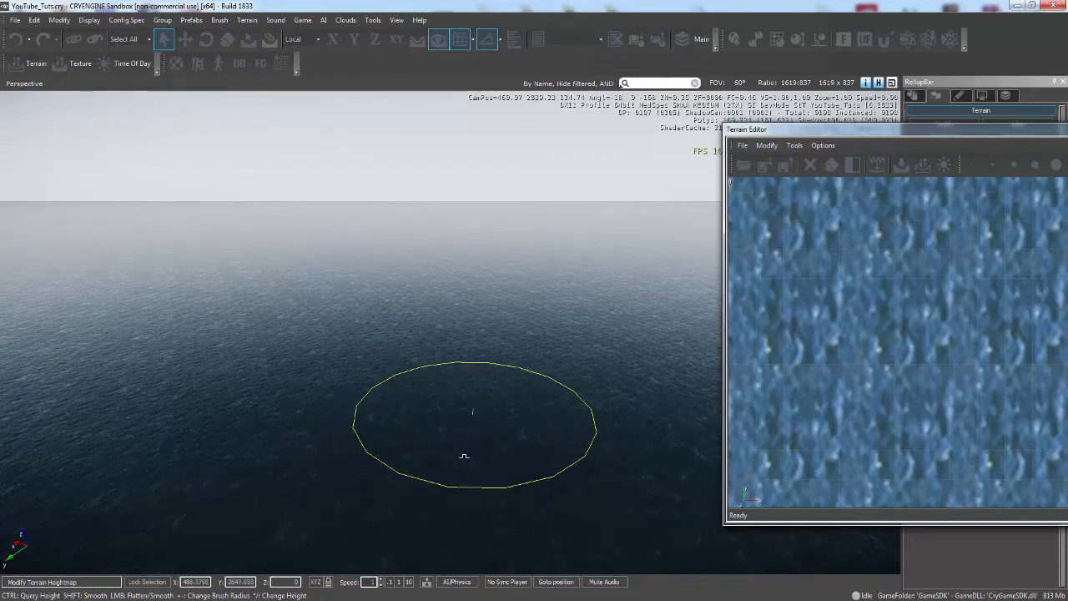
{"action": "left_click", "coordinate": [460, 446]}
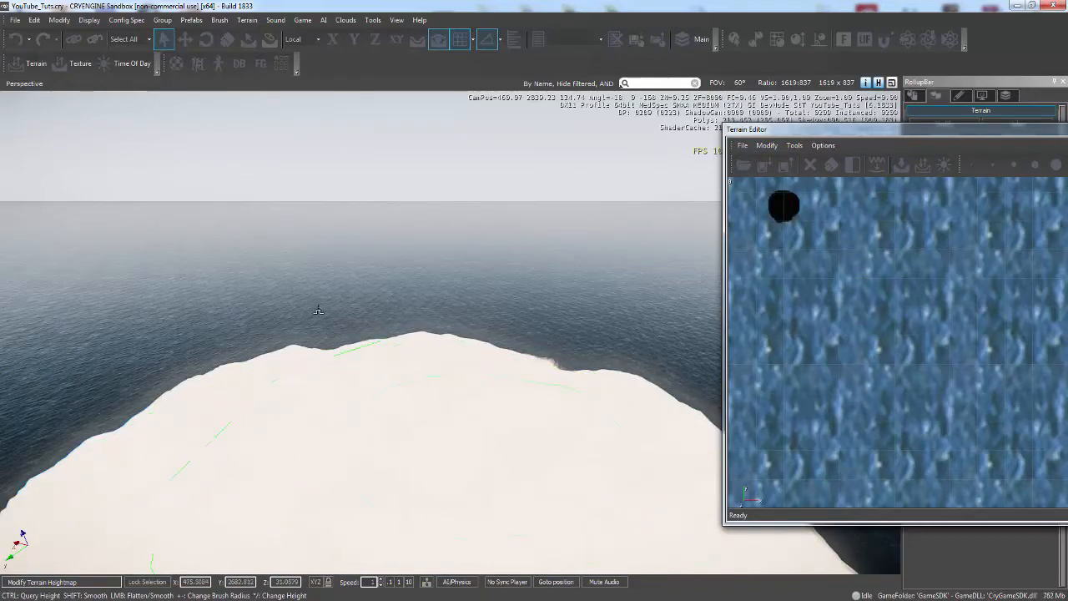
{"action": "key", "text": "d"}
{"action": "key", "text": "w"}
{"action": "right_click_drag", "start_coordinate": [618, 449], "coordinate": [622, 446]}
{"action": "key", "text": "w"}
{"action": "left_click", "coordinate": [526, 282]}
{"action": "key", "text": "d"}
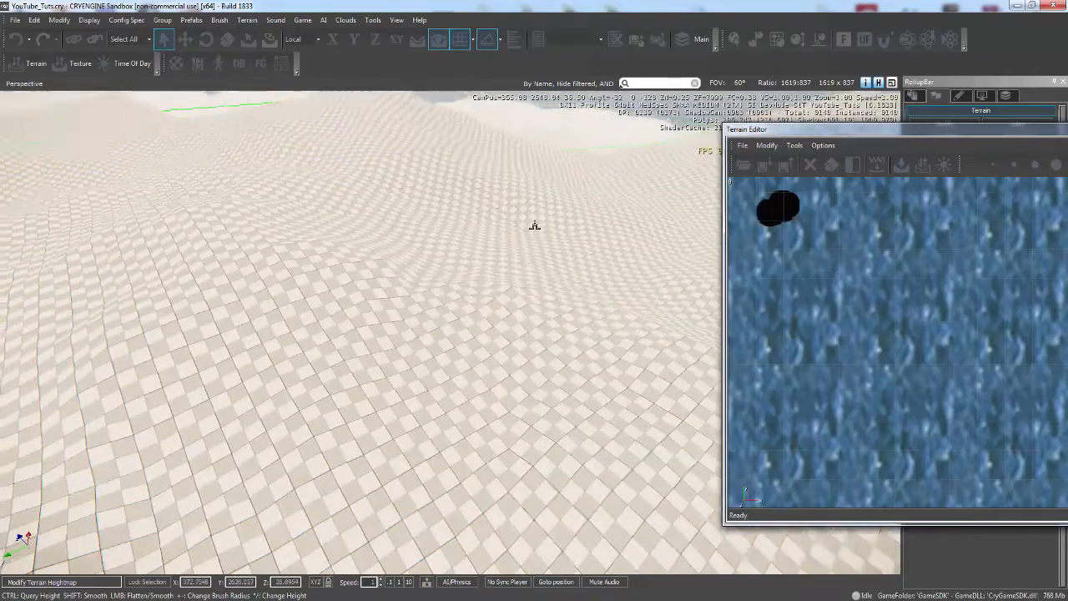
{"action": "right_click_drag", "start_coordinate": [534, 226], "coordinate": [536, 226]}
{"action": "key", "text": "a"}
Step: Set the noise scale to 9 and frequency to 73, and paint a Flatten stroke over the existing island
{"action": "left_click_drag", "start_coordinate": [985, 129], "coordinate": [463, 131]}
{"action": "left_click_drag", "start_coordinate": [379, 131], "coordinate": [463, 126]}
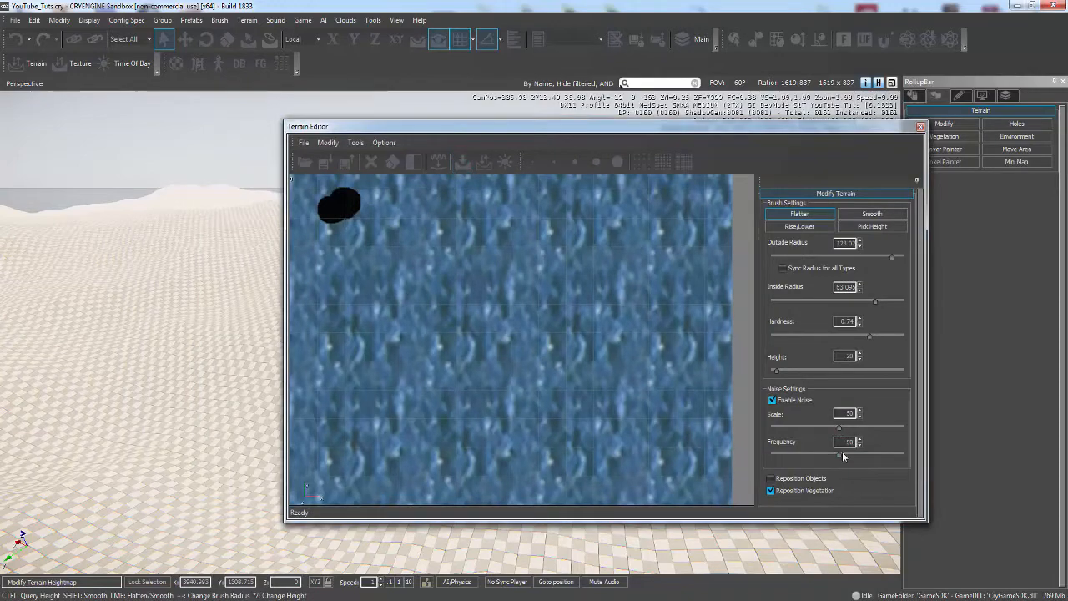
{"action": "left_click_drag", "start_coordinate": [672, 128], "coordinate": [1066, 80]}
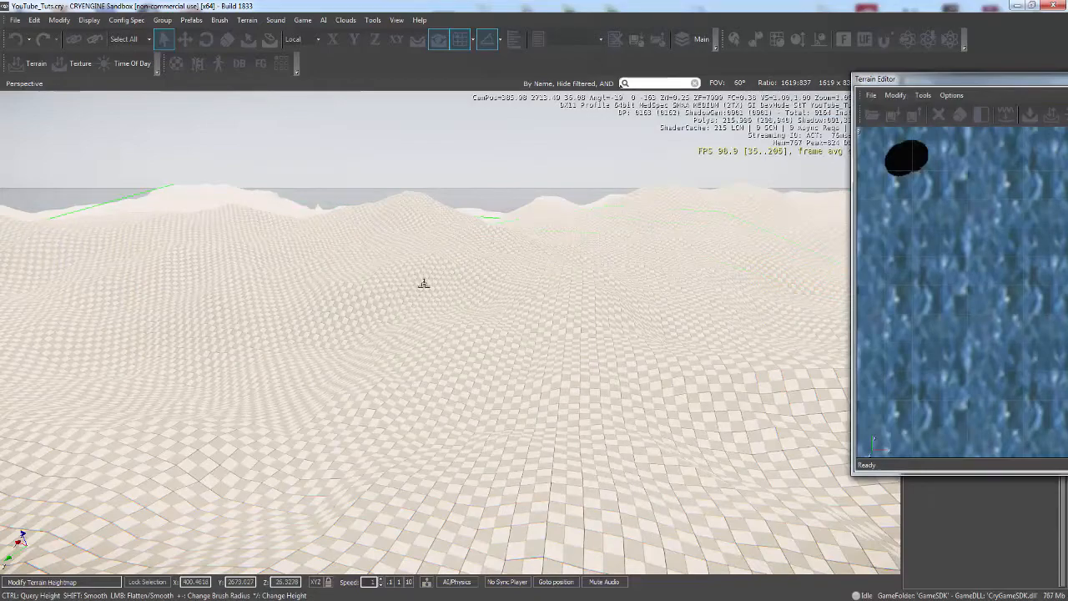
{"action": "mouse_move", "coordinate": [396, 297]}
{"action": "right_mouse_down"}
{"action": "mouse_move", "coordinate": [376, 301]}
{"action": "mouse_move", "coordinate": [396, 298]}
{"action": "right_mouse_up"}
{"action": "mouse_move", "coordinate": [396, 298]}
{"action": "left_mouse_down"}
{"action": "mouse_move", "coordinate": [442, 282]}
{"action": "mouse_move", "coordinate": [410, 296]}
{"action": "mouse_move", "coordinate": [532, 288]}
{"action": "mouse_move", "coordinate": [520, 237]}
{"action": "mouse_move", "coordinate": [679, 205]}
{"action": "left_mouse_up"}
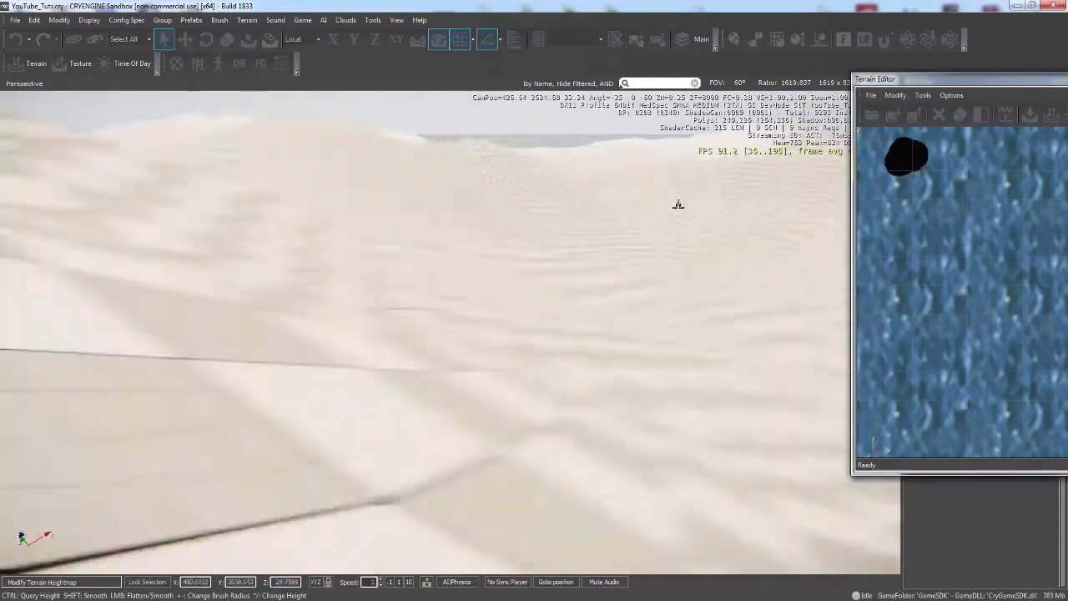
{"action": "right_click_drag", "start_coordinate": [679, 205], "coordinate": [679, 205]}
{"action": "key", "text": "s"}
{"action": "key", "text": "d"}
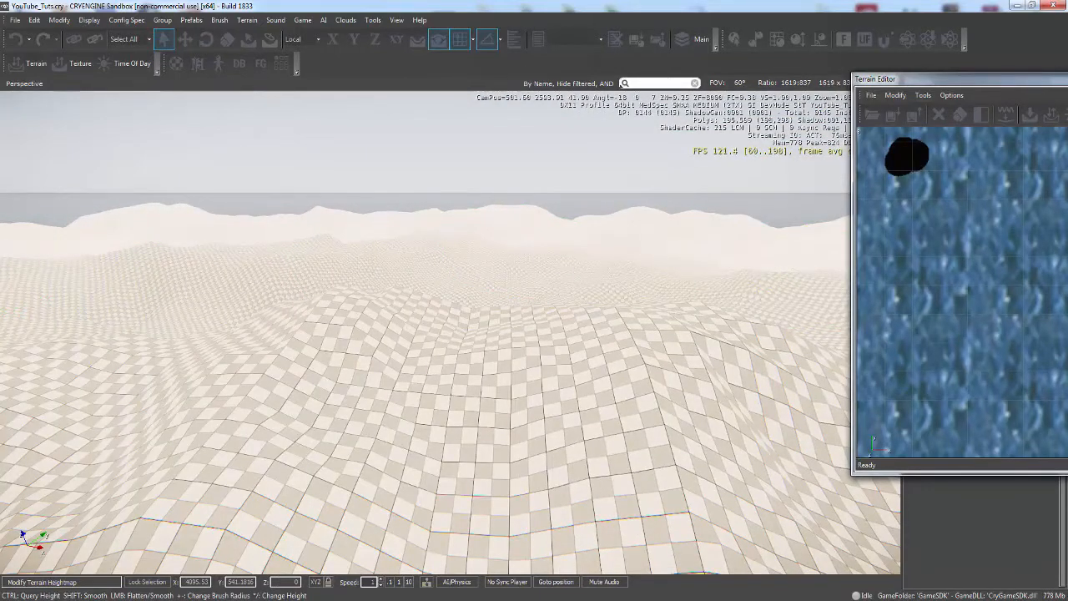
Step: Extend the hilly island with further noisy Flatten strokes from different sides
{"action": "left_click_drag", "start_coordinate": [557, 298], "coordinate": [405, 269]}
{"action": "key", "text": "a"}
{"action": "mouse_move", "coordinate": [396, 289]}
{"action": "right_mouse_down"}
{"action": "mouse_move", "coordinate": [411, 289]}
{"action": "mouse_move", "coordinate": [397, 288]}
{"action": "right_mouse_up"}
{"action": "key", "text": "a"}
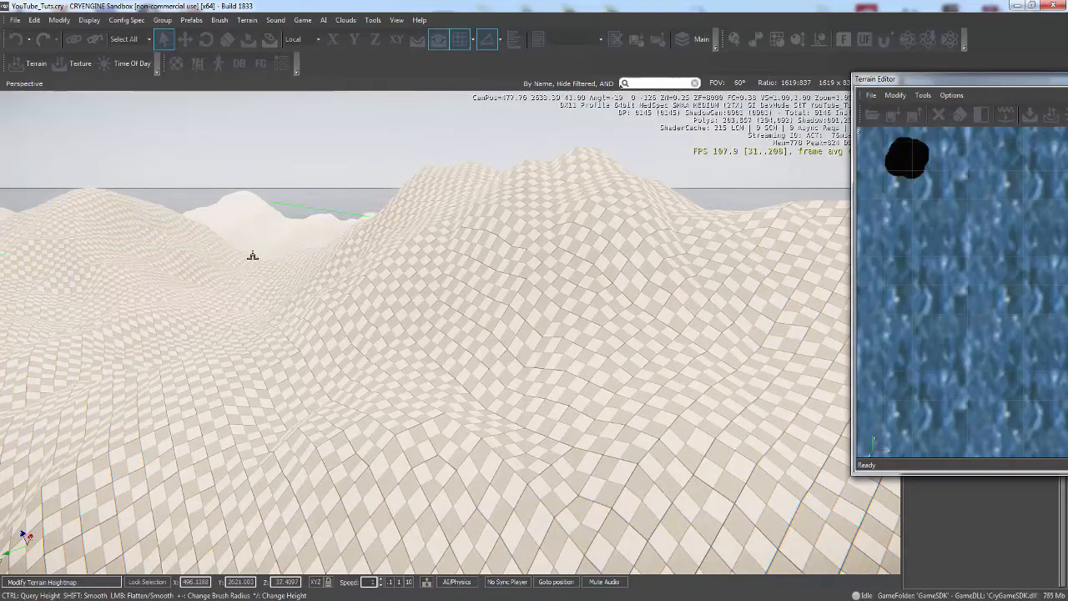
{"action": "key", "text": "d"}
{"action": "right_click_drag", "start_coordinate": [363, 317], "coordinate": [355, 317]}
{"action": "mouse_move", "coordinate": [355, 317]}
{"action": "left_mouse_down"}
{"action": "mouse_move", "coordinate": [528, 343]}
{"action": "mouse_move", "coordinate": [741, 341]}
{"action": "mouse_move", "coordinate": [559, 334]}
{"action": "left_mouse_up"}
Step: Fly around the painted terrain and examine the noise-generated hills and the steep ridge
{"action": "right_click_drag", "start_coordinate": [560, 335], "coordinate": [569, 309]}
{"action": "key", "text": "a"}
{"action": "key", "text": "w"}
{"action": "key", "text": "w"}
{"action": "key", "text": "w"}
{"action": "key", "text": "w"}
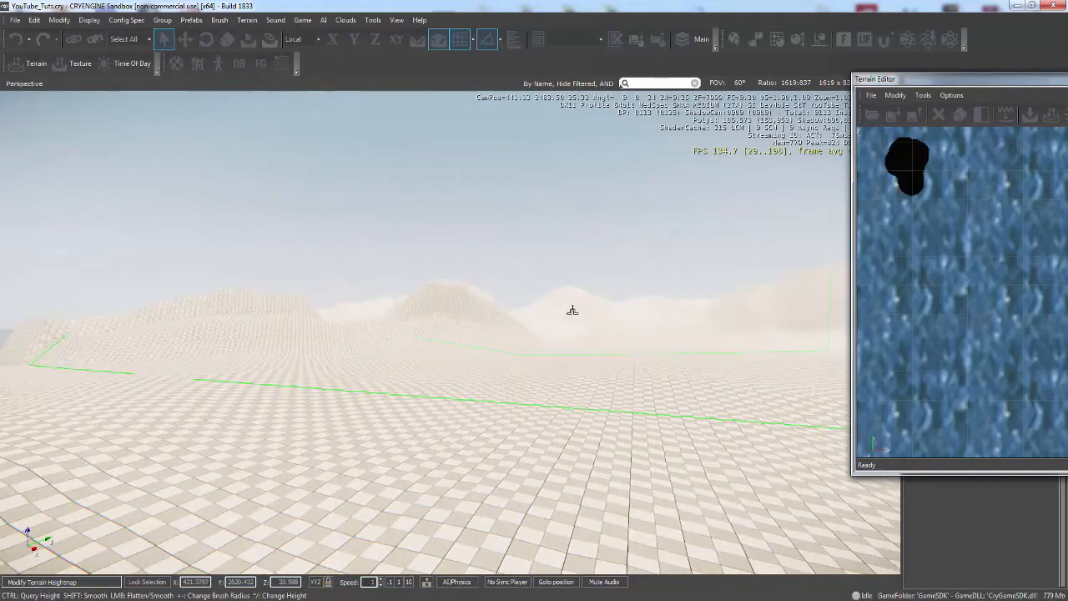
{"action": "key", "text": "w"}
{"action": "mouse_move", "coordinate": [486, 300]}
{"action": "right_mouse_down"}
{"action": "mouse_move", "coordinate": [498, 298]}
{"action": "mouse_move", "coordinate": [474, 304]}
{"action": "right_mouse_up"}
{"action": "key", "text": "w"}
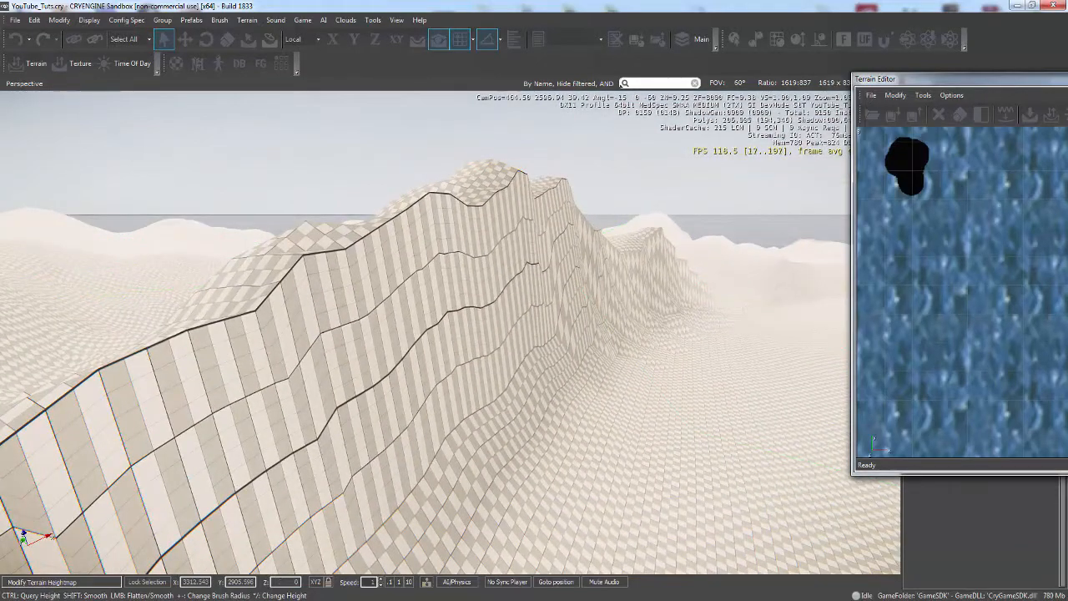
Step: Switch the terrain brush to Smooth and bring the steep, jagged ridge into close view
{"action": "left_click_drag", "start_coordinate": [968, 78], "coordinate": [480, 147]}
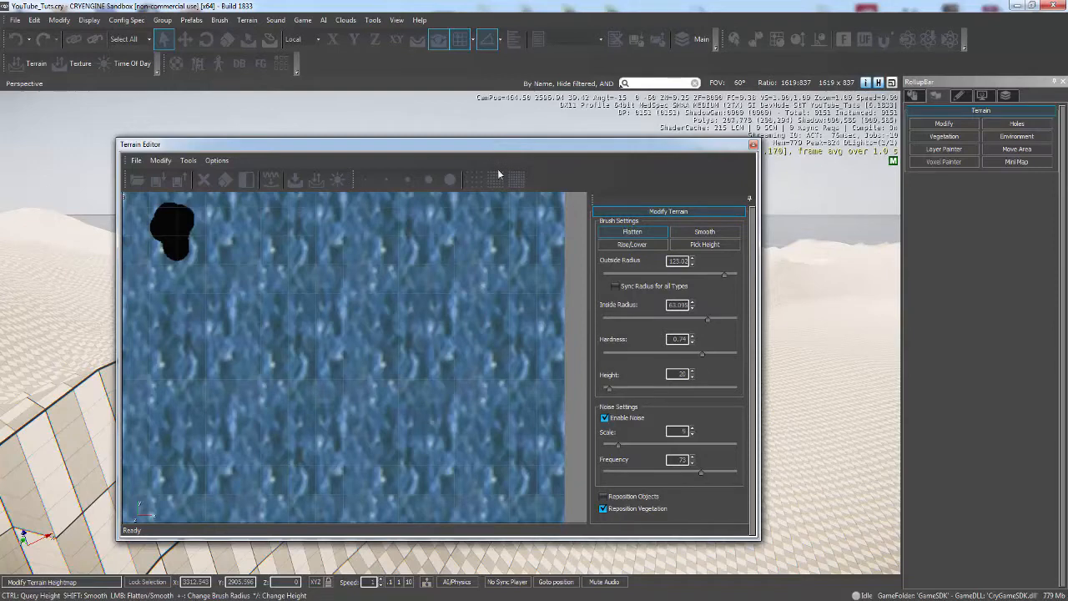
{"action": "left_click", "coordinate": [689, 235]}
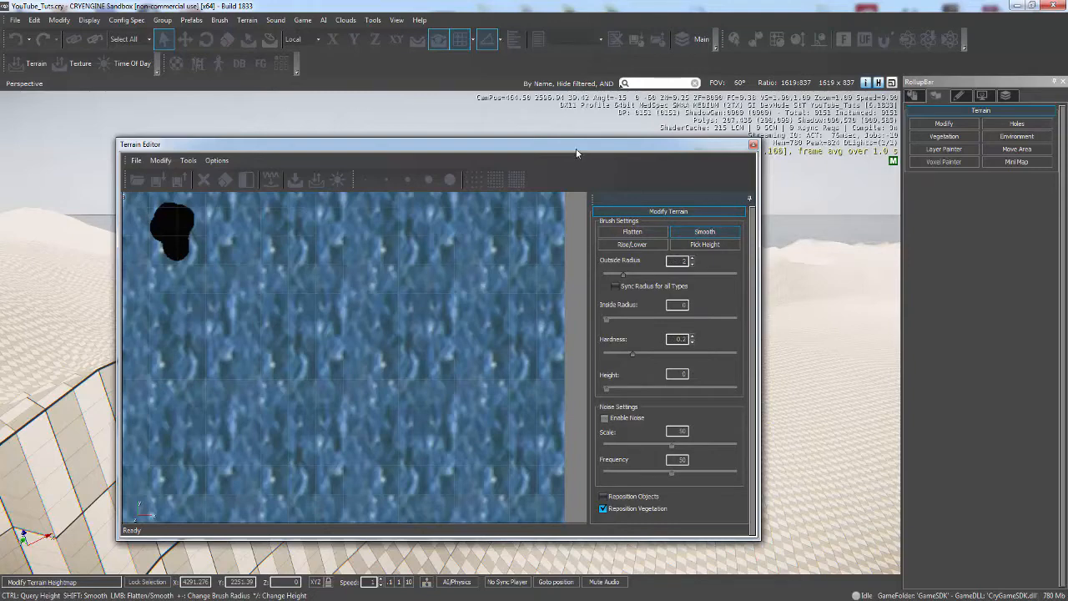
{"action": "left_click_drag", "start_coordinate": [576, 149], "coordinate": [1066, 37]}
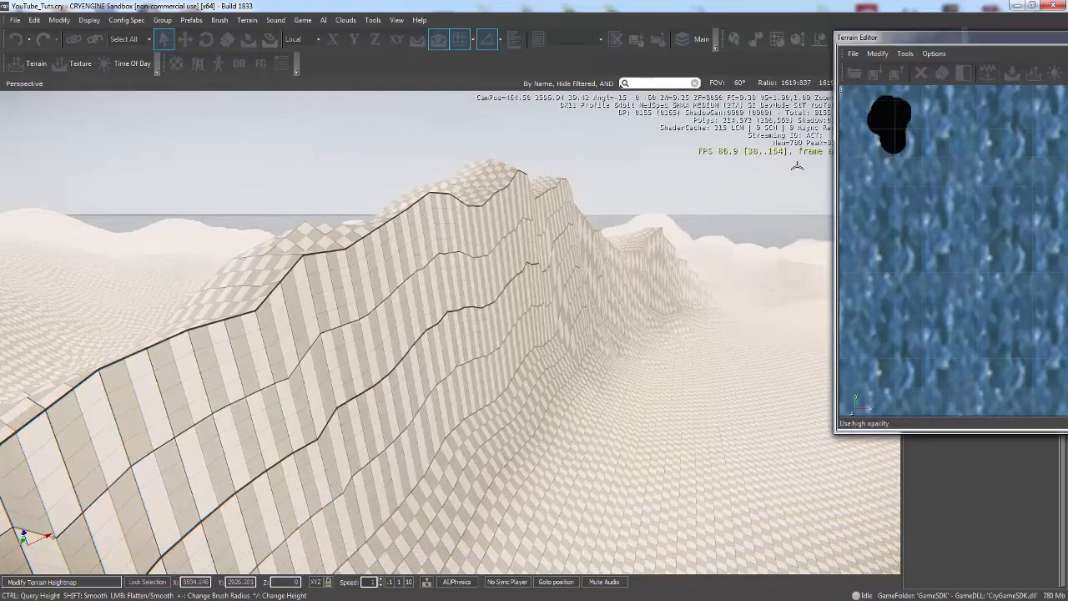
{"action": "right_click_drag", "start_coordinate": [566, 355], "coordinate": [552, 340]}
{"action": "key", "text": "s"}
{"action": "key", "text": "a"}
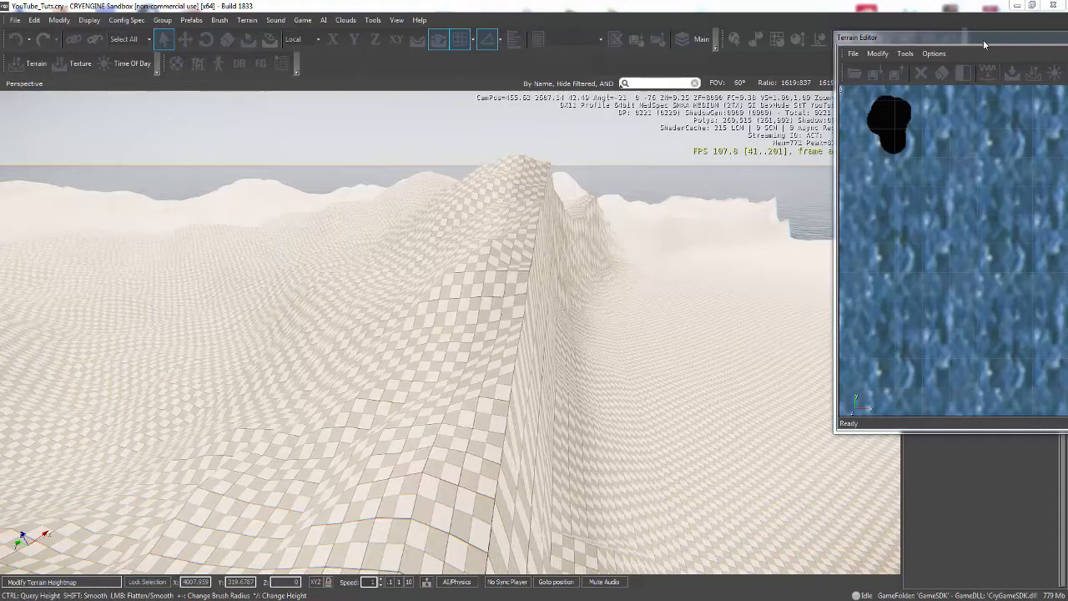
Step: Smooth the steep ridge and the rough slopes around it with several brush strokes
{"action": "left_click_drag", "start_coordinate": [988, 43], "coordinate": [1059, 73]}
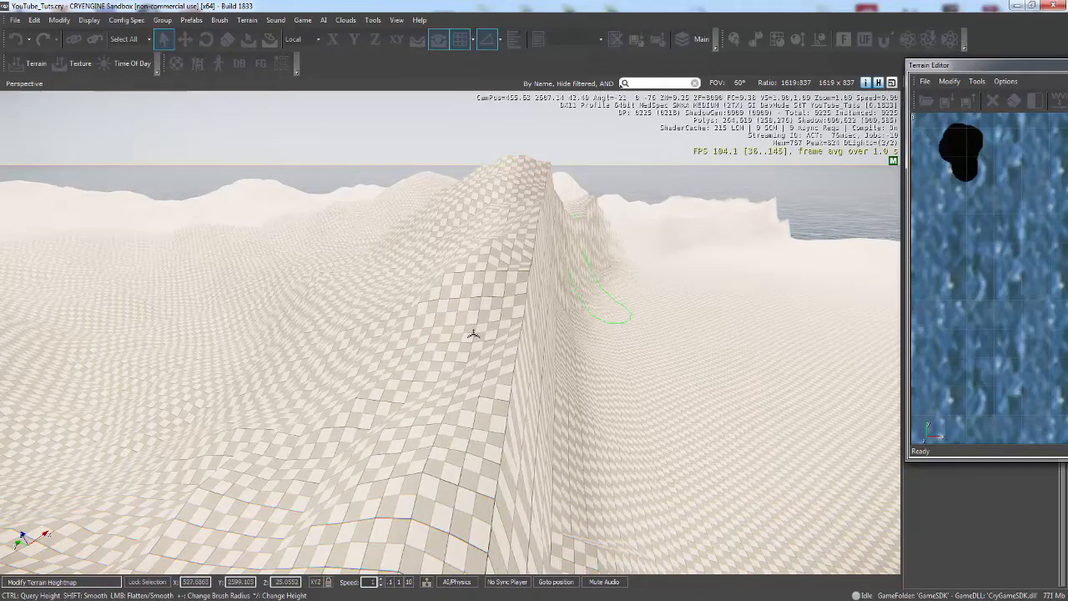
{"action": "mouse_move", "coordinate": [479, 338]}
{"action": "left_mouse_down"}
{"action": "mouse_move", "coordinate": [527, 353]}
{"action": "mouse_move", "coordinate": [527, 425]}
{"action": "left_mouse_up"}
{"action": "mouse_move", "coordinate": [547, 251]}
{"action": "left_mouse_down"}
{"action": "mouse_move", "coordinate": [514, 298]}
{"action": "mouse_move", "coordinate": [553, 231]}
{"action": "mouse_move", "coordinate": [606, 344]}
{"action": "left_mouse_up"}
{"action": "mouse_move", "coordinate": [605, 343]}
{"action": "right_mouse_down"}
{"action": "mouse_move", "coordinate": [643, 322]}
{"action": "mouse_move", "coordinate": [741, 370]}
{"action": "mouse_move", "coordinate": [596, 410]}
{"action": "mouse_move", "coordinate": [606, 409]}
{"action": "right_mouse_up"}
{"action": "mouse_move", "coordinate": [555, 325]}
{"action": "left_mouse_down"}
{"action": "mouse_move", "coordinate": [386, 267]}
{"action": "mouse_move", "coordinate": [313, 327]}
{"action": "mouse_move", "coordinate": [374, 320]}
{"action": "mouse_move", "coordinate": [239, 317]}
{"action": "mouse_move", "coordinate": [214, 338]}
{"action": "mouse_move", "coordinate": [295, 388]}
{"action": "mouse_move", "coordinate": [417, 415]}
{"action": "left_mouse_up"}
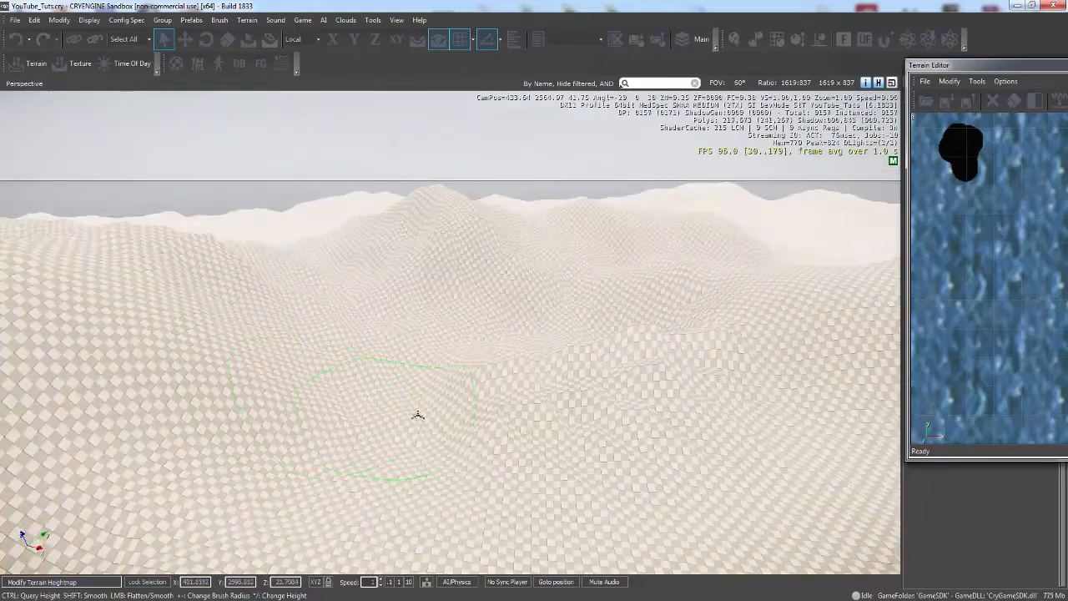
{"action": "key", "text": "w"}
{"action": "right_click_drag", "start_coordinate": [529, 424], "coordinate": [517, 421]}
{"action": "mouse_move", "coordinate": [505, 375]}
{"action": "left_mouse_down"}
{"action": "mouse_move", "coordinate": [775, 358]}
{"action": "mouse_move", "coordinate": [578, 389]}
{"action": "left_mouse_up"}
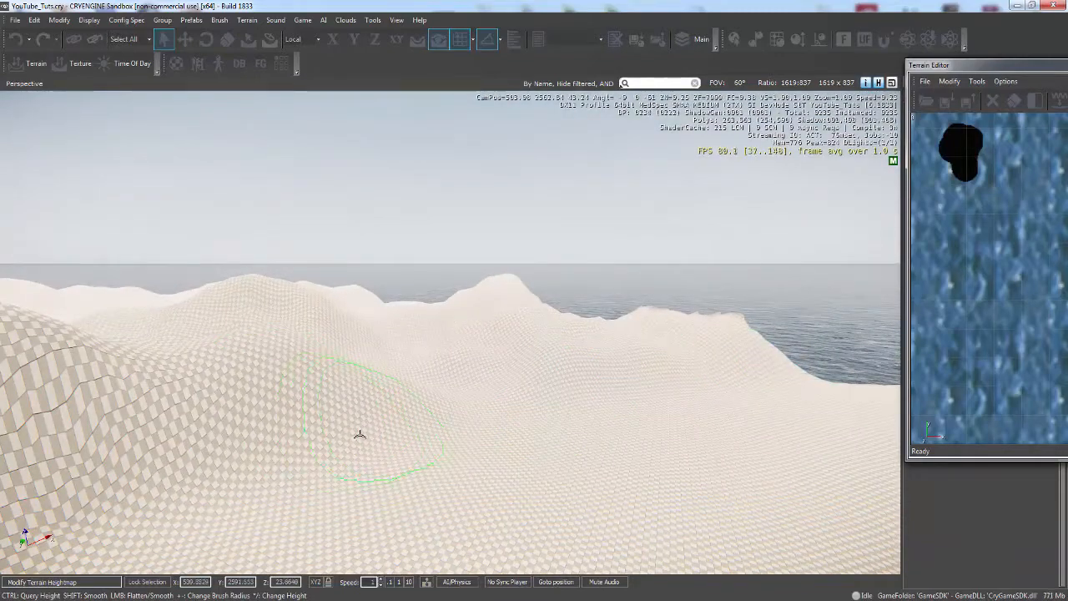
Step: Smooth the remaining uneven slopes between the hills with brush strokes along the valley and the adjoining hillside
{"action": "mouse_move", "coordinate": [327, 433]}
{"action": "right_mouse_down"}
{"action": "mouse_move", "coordinate": [302, 436]}
{"action": "mouse_move", "coordinate": [353, 431]}
{"action": "right_mouse_up"}
{"action": "key", "text": "w"}
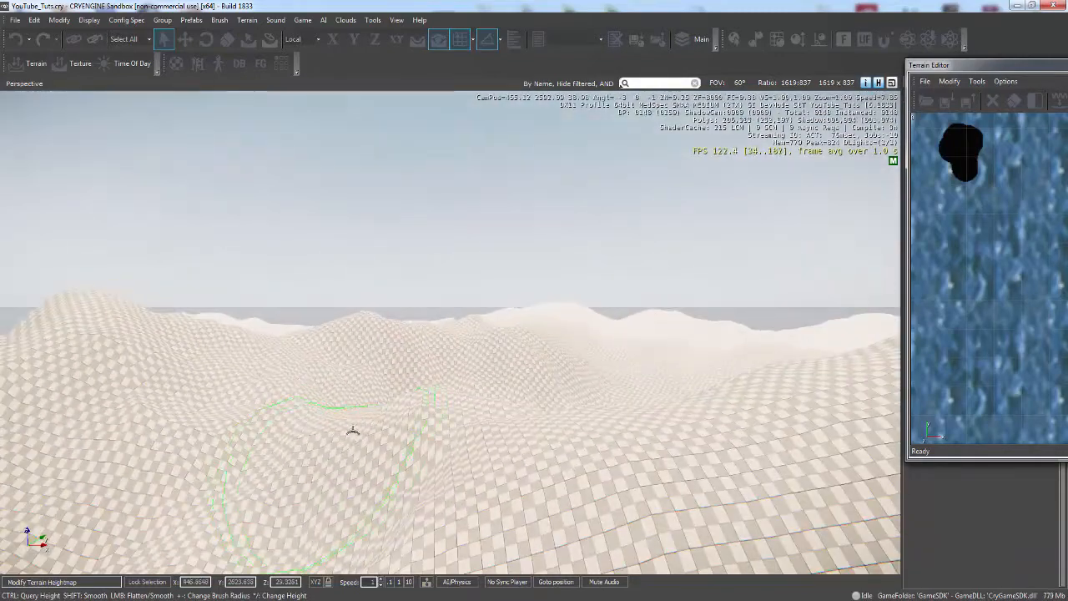
{"action": "mouse_move", "coordinate": [353, 432]}
{"action": "left_mouse_down"}
{"action": "mouse_move", "coordinate": [443, 353]}
{"action": "mouse_move", "coordinate": [553, 441]}
{"action": "left_mouse_up"}
{"action": "right_click_drag", "start_coordinate": [632, 463], "coordinate": [633, 463]}
{"action": "key", "text": "w"}
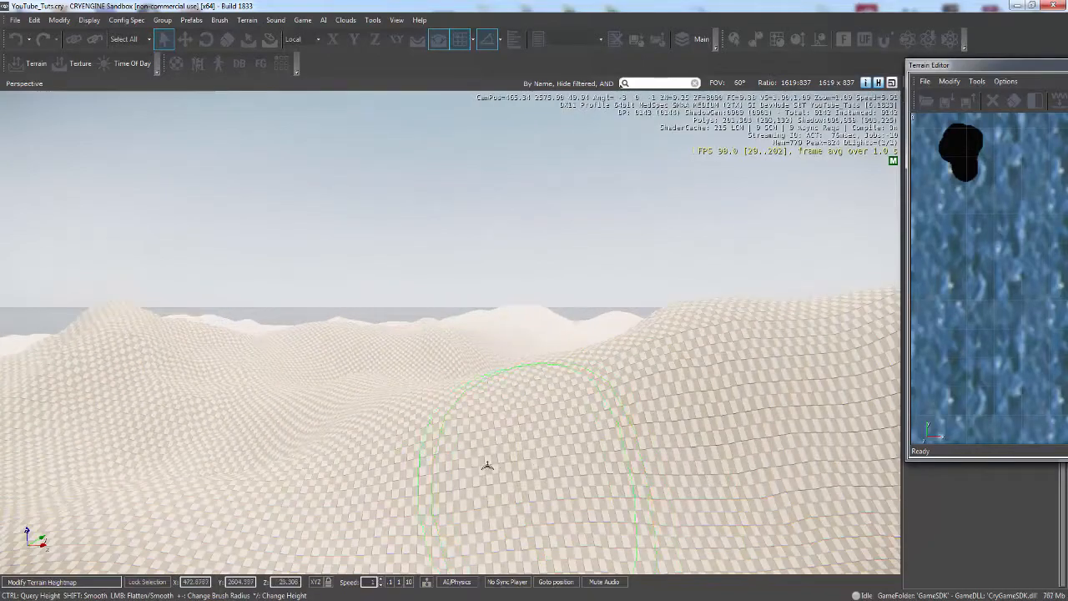
{"action": "key", "text": "a"}
{"action": "mouse_move", "coordinate": [481, 409]}
{"action": "left_mouse_down"}
{"action": "mouse_move", "coordinate": [259, 398]}
{"action": "mouse_move", "coordinate": [386, 442]}
{"action": "left_mouse_up"}
Step: Fly around the smoothed hills and examine the softened slopes from several directions
{"action": "key", "text": "a"}
{"action": "right_click_drag", "start_coordinate": [367, 429], "coordinate": [365, 424]}
{"action": "key", "text": "s"}
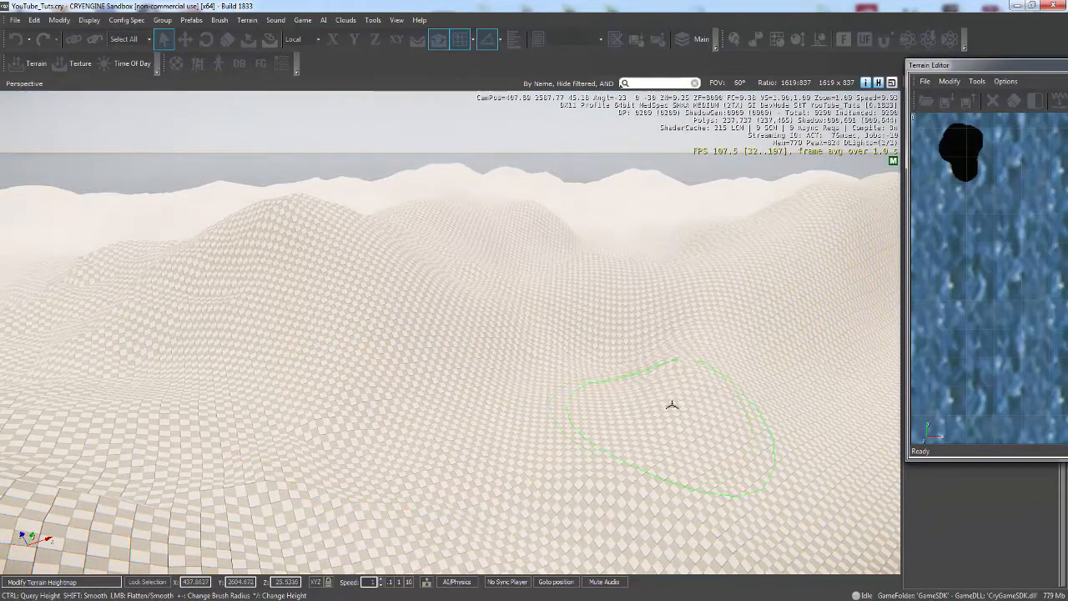
{"action": "right_click_drag", "start_coordinate": [698, 405], "coordinate": [699, 406]}
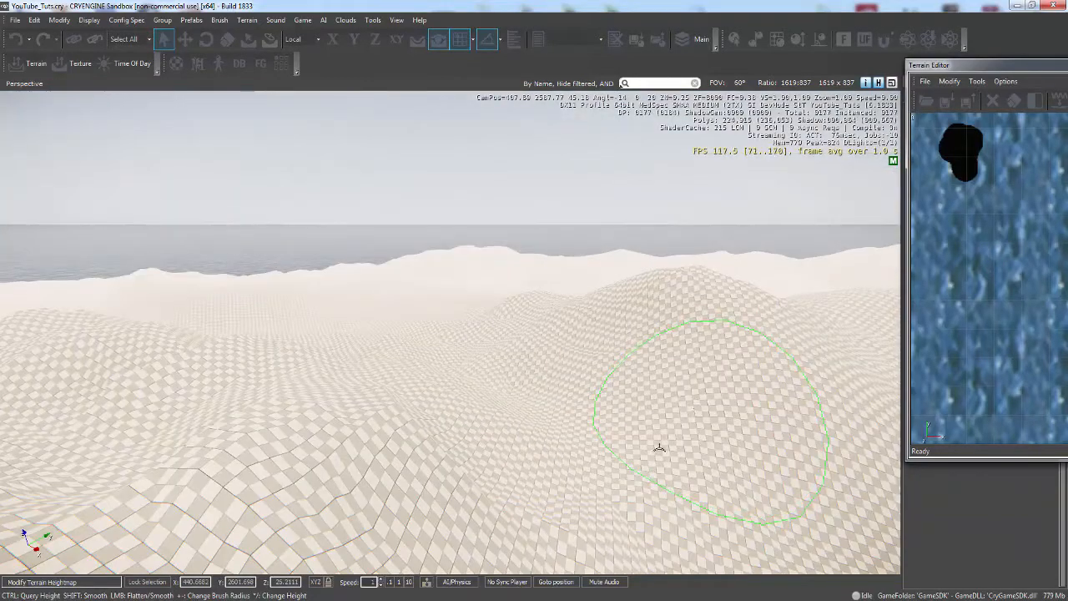
{"action": "key", "text": "s"}
{"action": "right_click_drag", "start_coordinate": [405, 435], "coordinate": [410, 435]}
{"action": "key", "text": "a"}
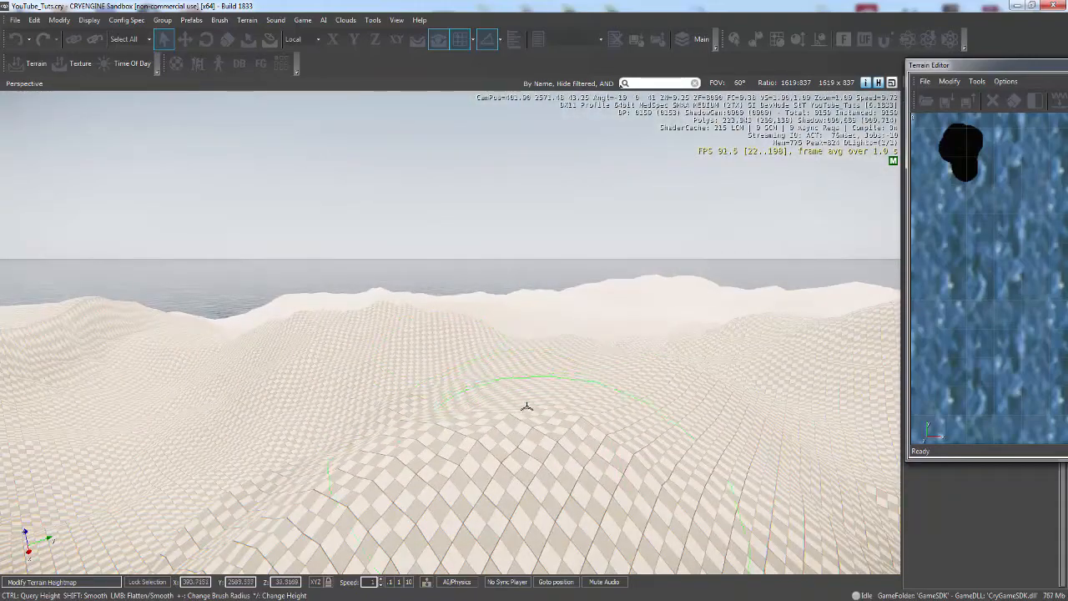
{"action": "key", "text": "a"}
{"action": "right_click_drag", "start_coordinate": [526, 406], "coordinate": [508, 385]}
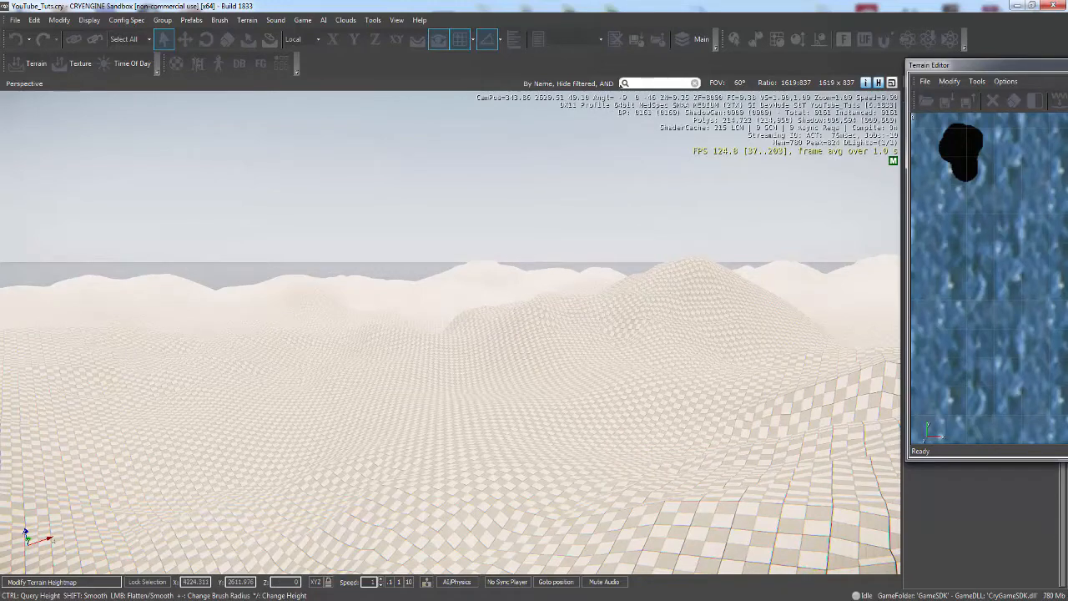
Step: Switch the terrain brush to Rise/Lower and enlarge the painted island in the Terrain Editor's heightmap
{"action": "left_click_drag", "start_coordinate": [929, 65], "coordinate": [237, 92]}
{"action": "left_click", "coordinate": [730, 191]}
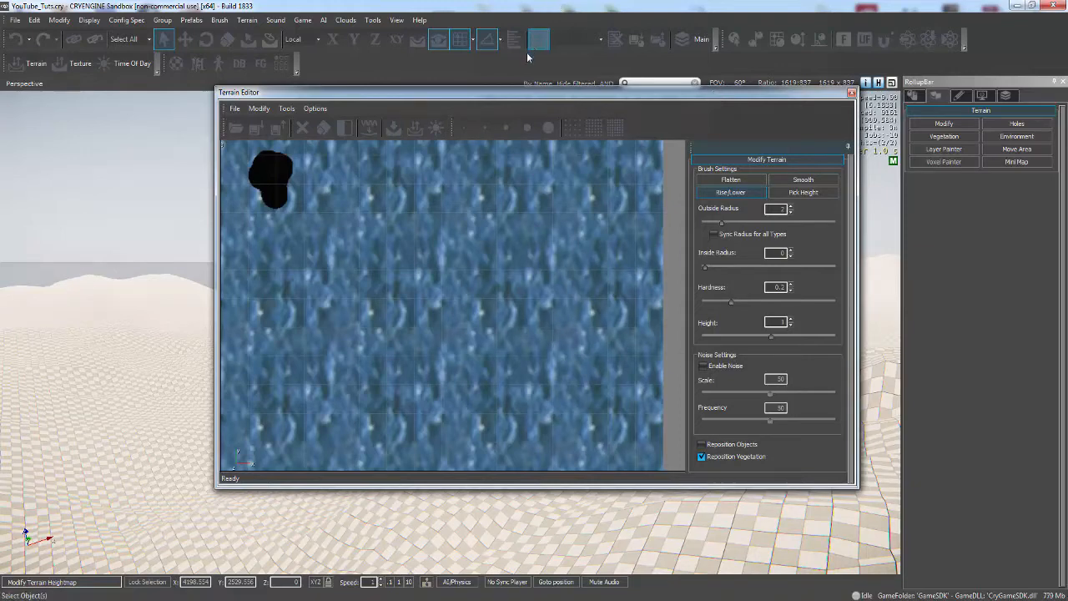
{"action": "left_click_drag", "start_coordinate": [567, 94], "coordinate": [875, 96]}
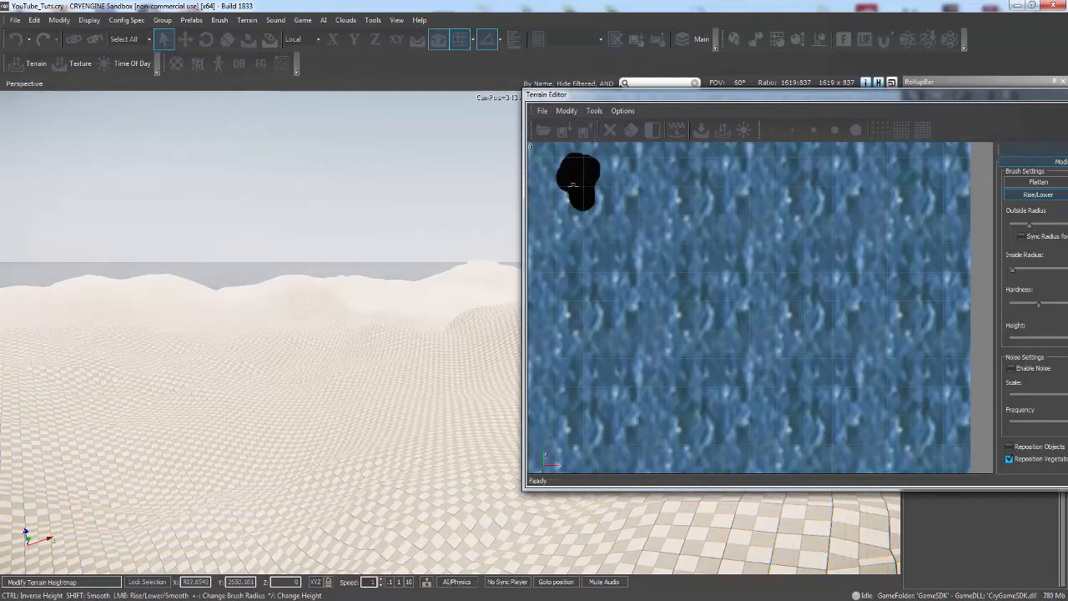
{"action": "middle_click_drag", "start_coordinate": [573, 183], "coordinate": [652, 199]}
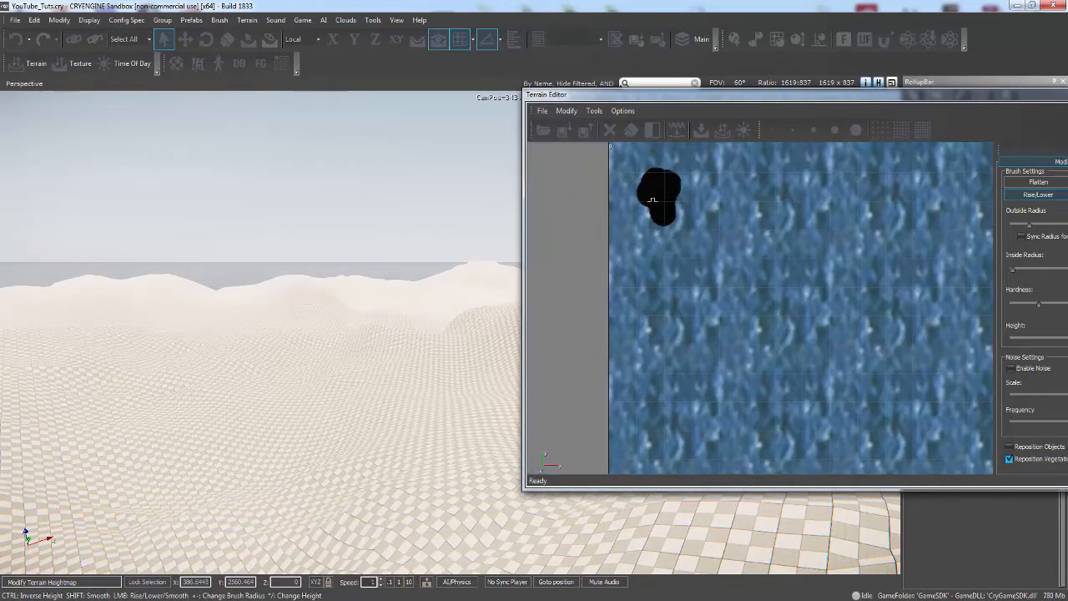
{"action": "scroll", "coordinate": [652, 199], "scroll_direction": "up", "scroll_amount": 8}
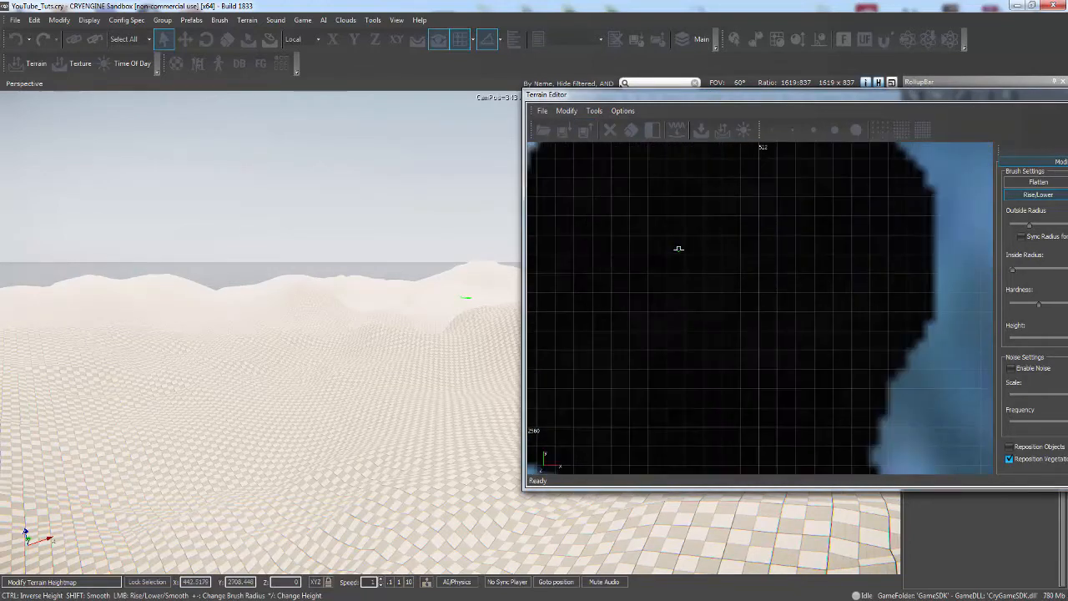
{"action": "scroll", "coordinate": [678, 248], "scroll_direction": "up", "scroll_amount": 2}
{"action": "left_click_drag", "start_coordinate": [798, 105], "coordinate": [597, 102]}
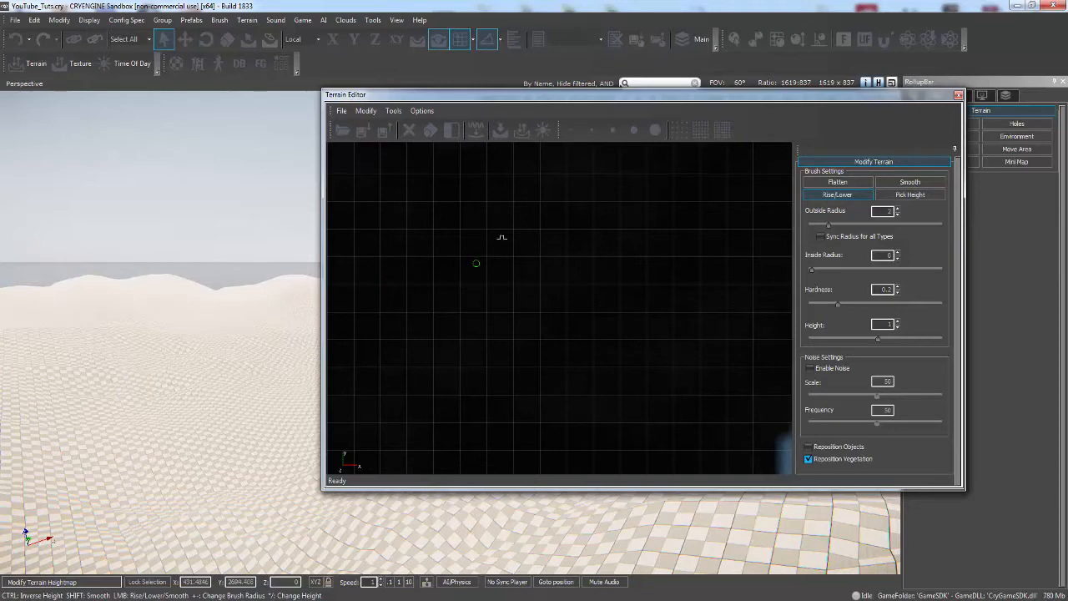
Step: Enlarge the Rise/Lower brush's outside radius and set its hardness to 0.4 and height to 2
{"action": "left_click", "coordinate": [844, 237]}
{"action": "left_click", "coordinate": [859, 238]}
{"action": "left_click_drag", "start_coordinate": [855, 224], "coordinate": [878, 224]}
{"action": "double_click", "coordinate": [883, 289]}
{"action": "type", "text": "4"}
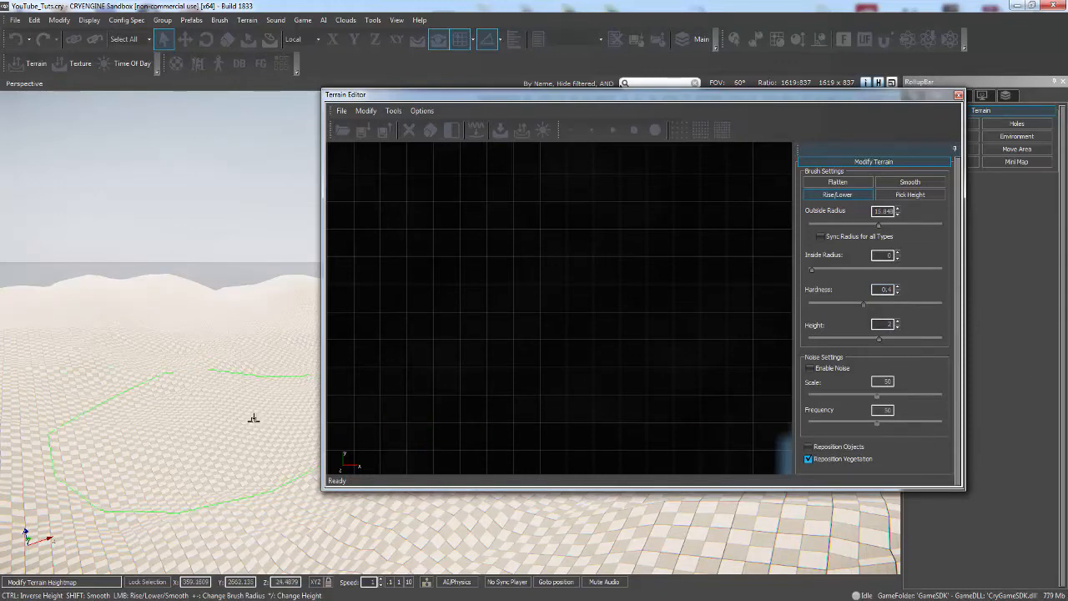
Step: Raise hills in the foreground basin with Rise/Lower strokes, moving the Terrain Editor clear of the viewport
{"action": "left_click_drag", "start_coordinate": [250, 418], "coordinate": [188, 412]}
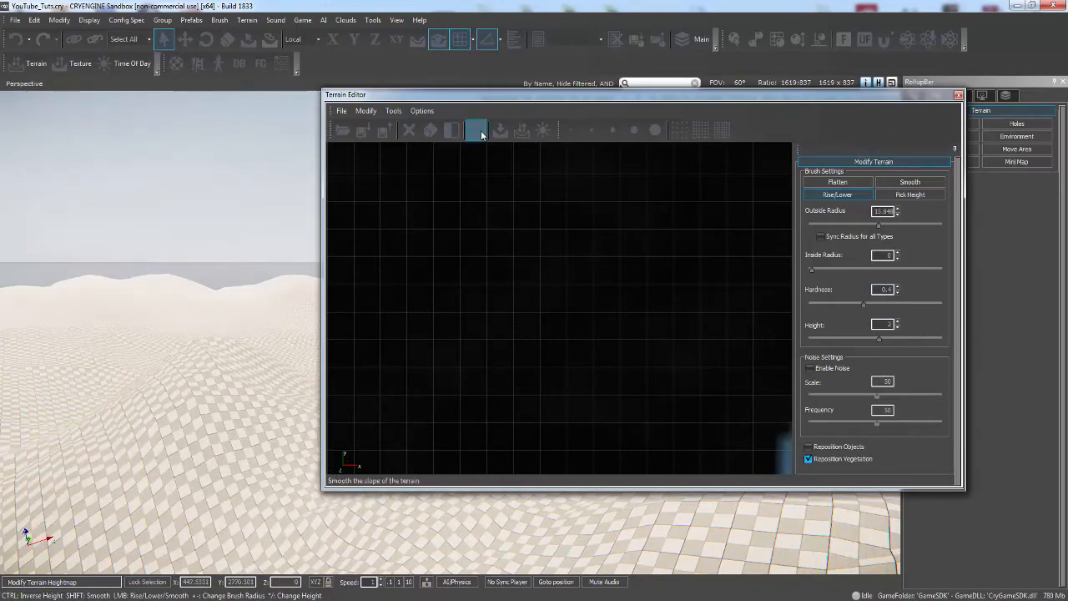
{"action": "left_click_drag", "start_coordinate": [512, 98], "coordinate": [1067, 23]}
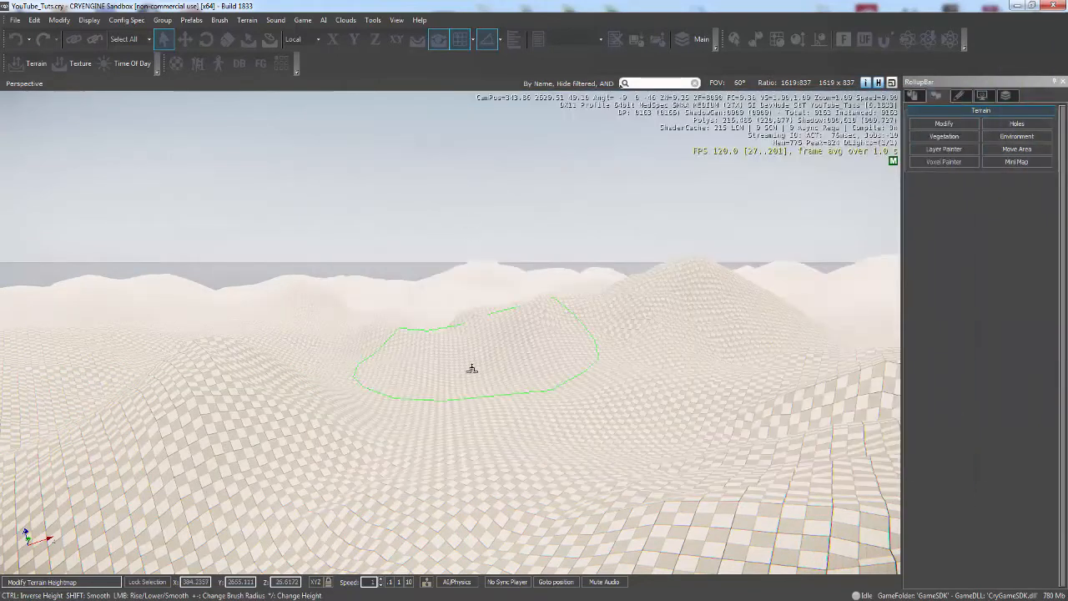
{"action": "mouse_move", "coordinate": [413, 429]}
{"action": "left_mouse_down"}
{"action": "mouse_move", "coordinate": [201, 407]}
{"action": "mouse_move", "coordinate": [300, 401]}
{"action": "left_mouse_up"}
Step: Raise the valley floor between the steep slopes with the Rise/Lower brush
{"action": "key", "text": "s"}
{"action": "key", "text": "a"}
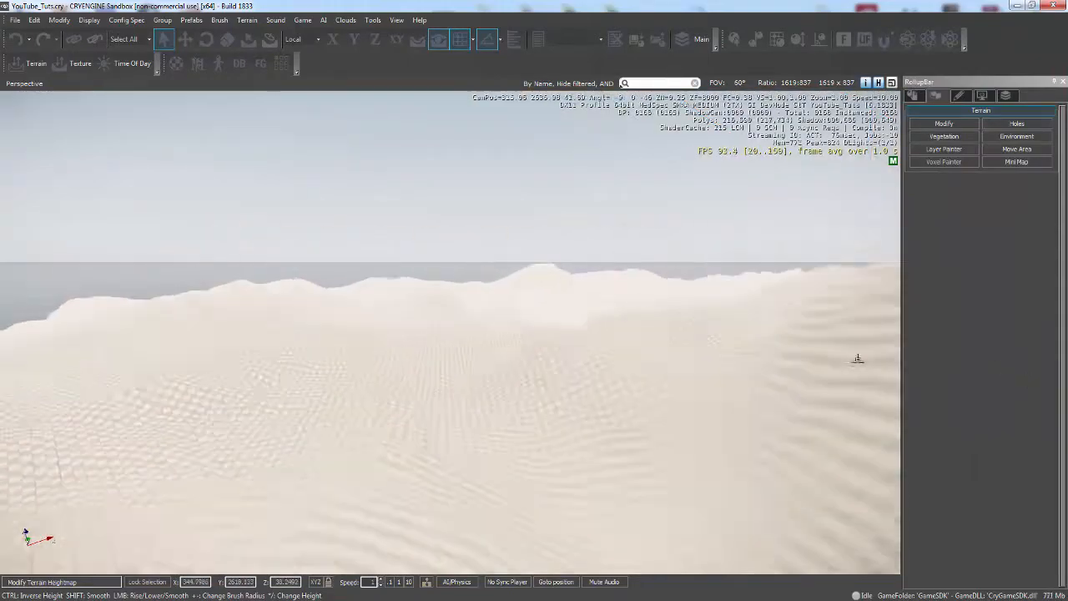
{"action": "right_click_drag", "start_coordinate": [858, 359], "coordinate": [700, 337]}
{"action": "key", "text": "w"}
{"action": "right_click_drag", "start_coordinate": [478, 319], "coordinate": [474, 318]}
{"action": "key", "text": "a"}
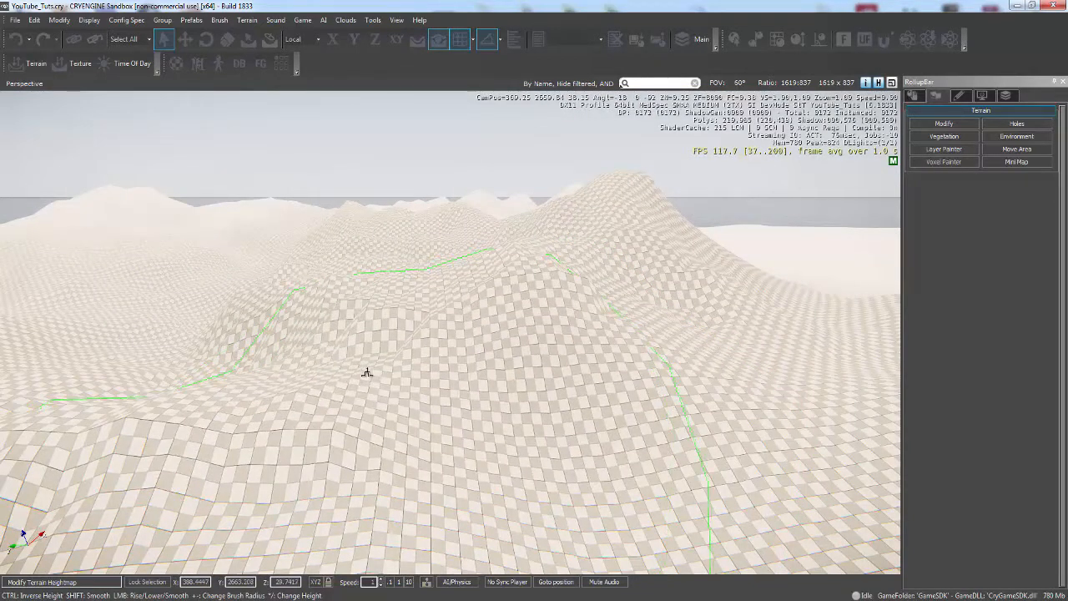
{"action": "key", "text": "w"}
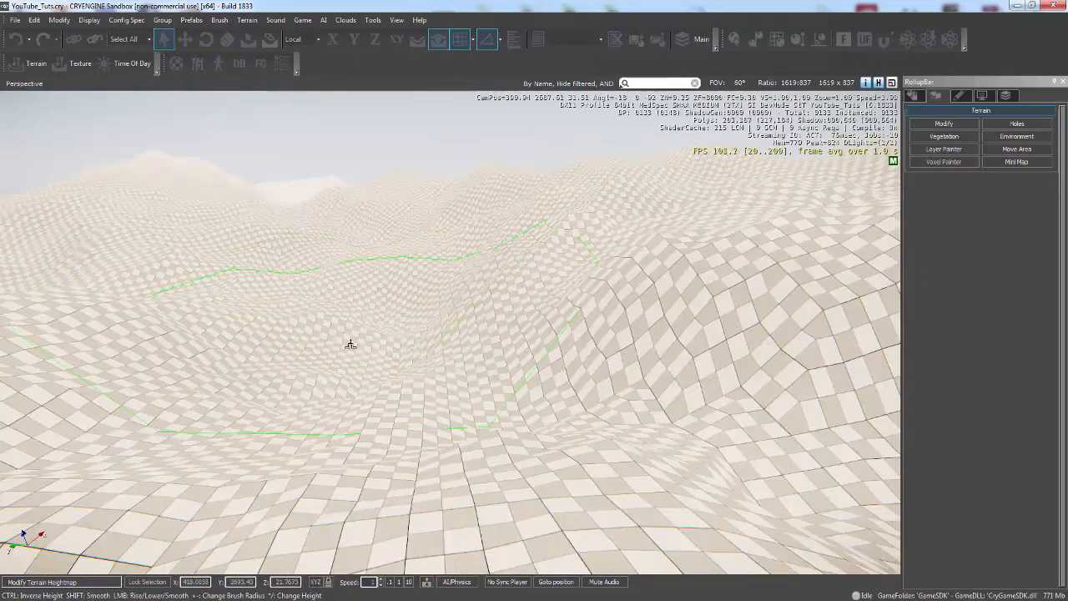
{"action": "left_click_drag", "start_coordinate": [351, 344], "coordinate": [359, 343]}
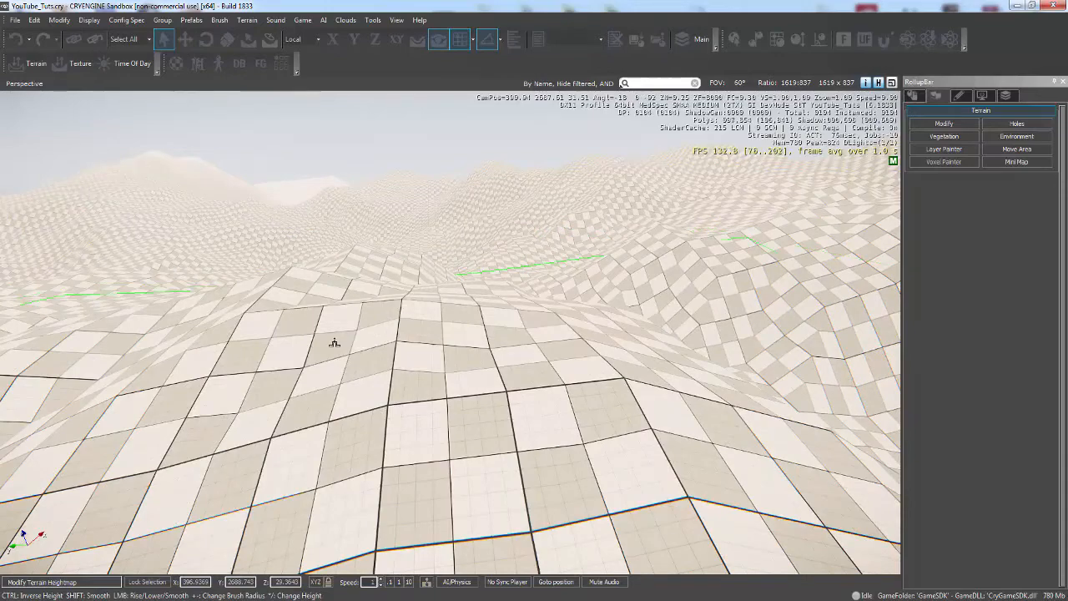
Step: Raise a large hill on the smooth open ground near the coast with a Rise/Lower stroke
{"action": "key", "text": "a"}
{"action": "right_click_drag", "start_coordinate": [288, 343], "coordinate": [278, 336]}
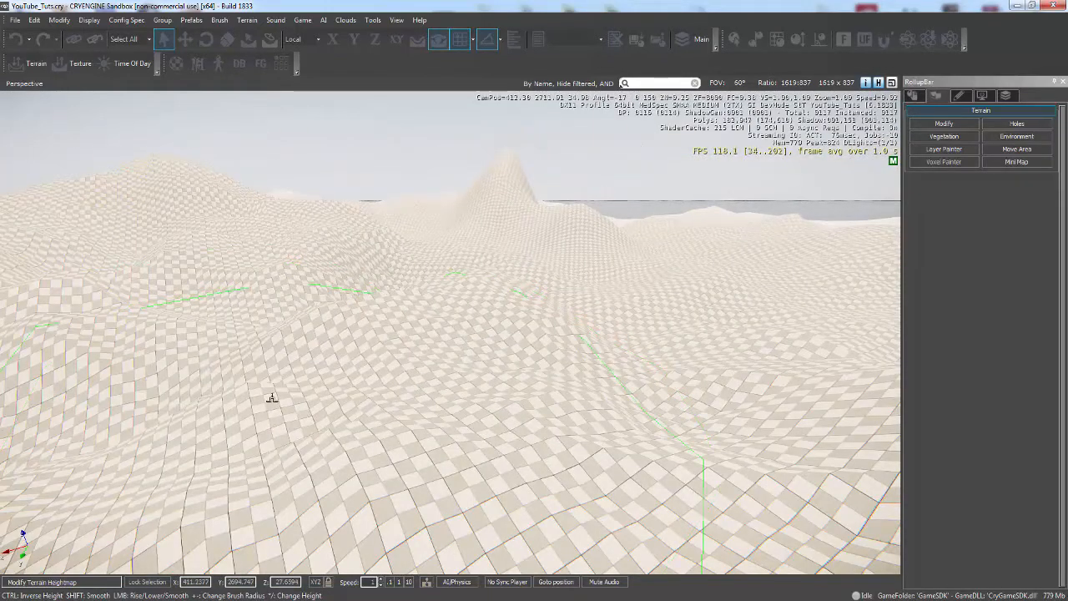
{"action": "key", "text": "d"}
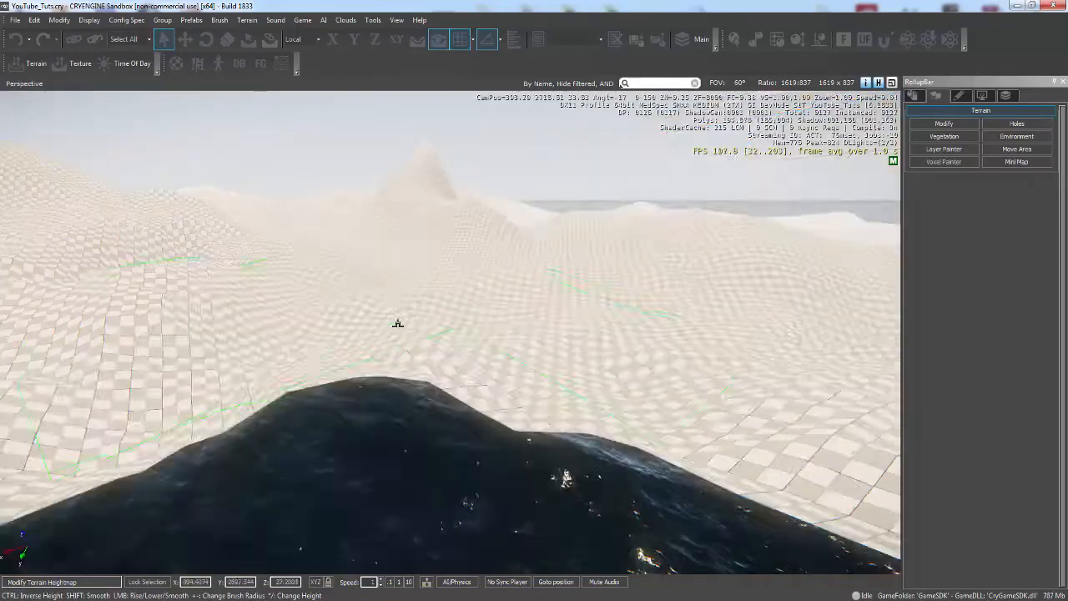
{"action": "right_click_drag", "start_coordinate": [398, 324], "coordinate": [398, 324]}
{"action": "key", "text": "s"}
{"action": "key", "text": "w"}
{"action": "right_click_drag", "start_coordinate": [551, 362], "coordinate": [548, 362]}
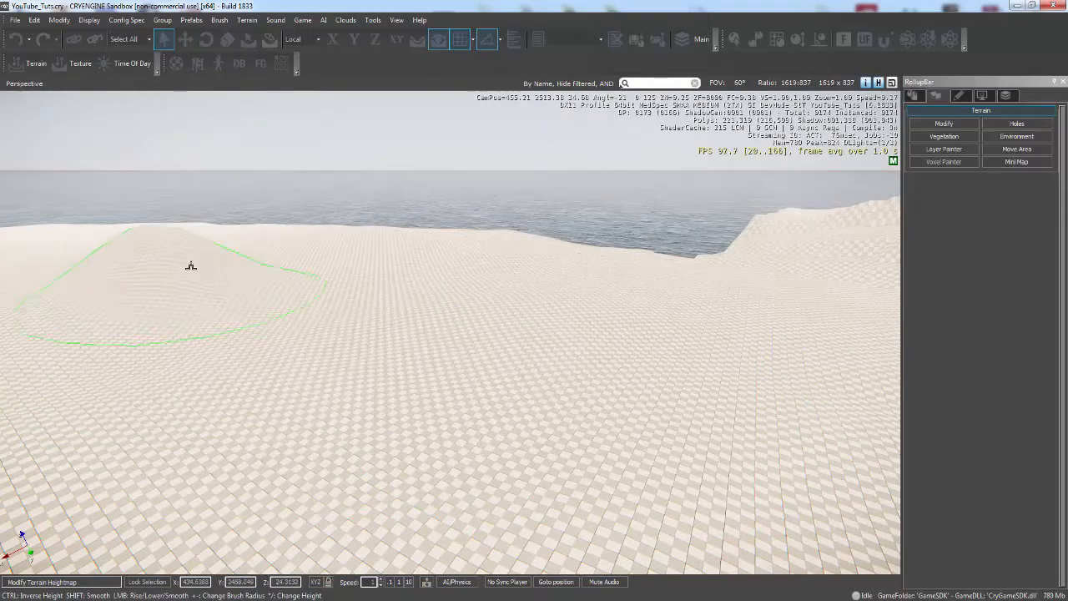
{"action": "mouse_move", "coordinate": [319, 283]}
{"action": "left_mouse_down"}
{"action": "mouse_move", "coordinate": [792, 291]}
{"action": "mouse_move", "coordinate": [509, 291]}
{"action": "left_mouse_up"}
Step: Examine the large raised hill's peak and steep flanks from several angles
{"action": "key", "text": "s"}
{"action": "right_click_drag", "start_coordinate": [509, 291], "coordinate": [522, 291]}
{"action": "key", "text": "a"}
{"action": "key", "text": "s"}
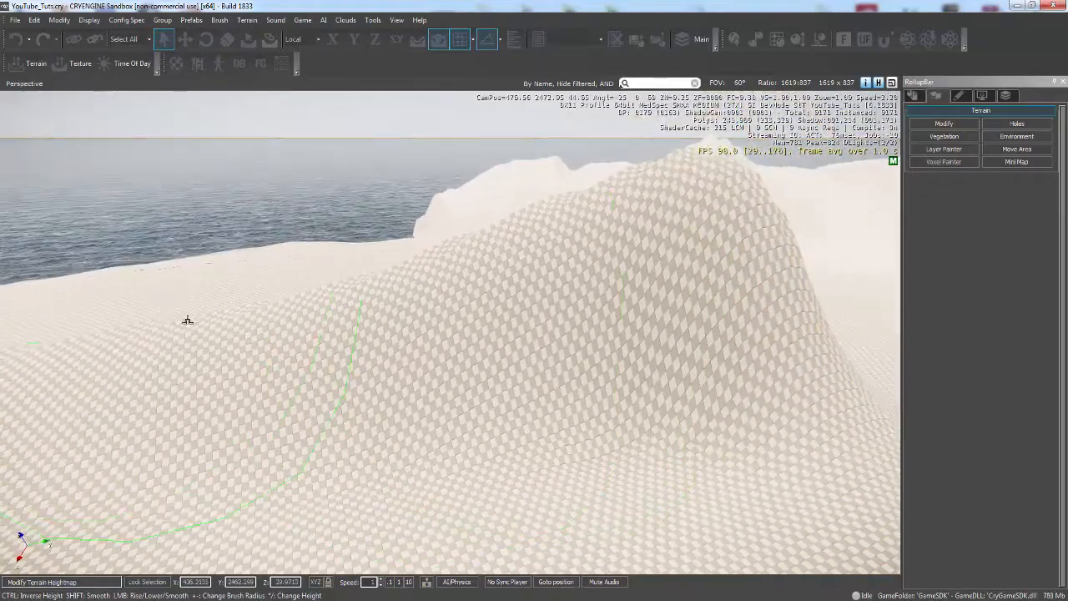
{"action": "right_click_drag", "start_coordinate": [189, 320], "coordinate": [190, 319]}
{"action": "right_click_drag", "start_coordinate": [91, 276], "coordinate": [95, 276]}
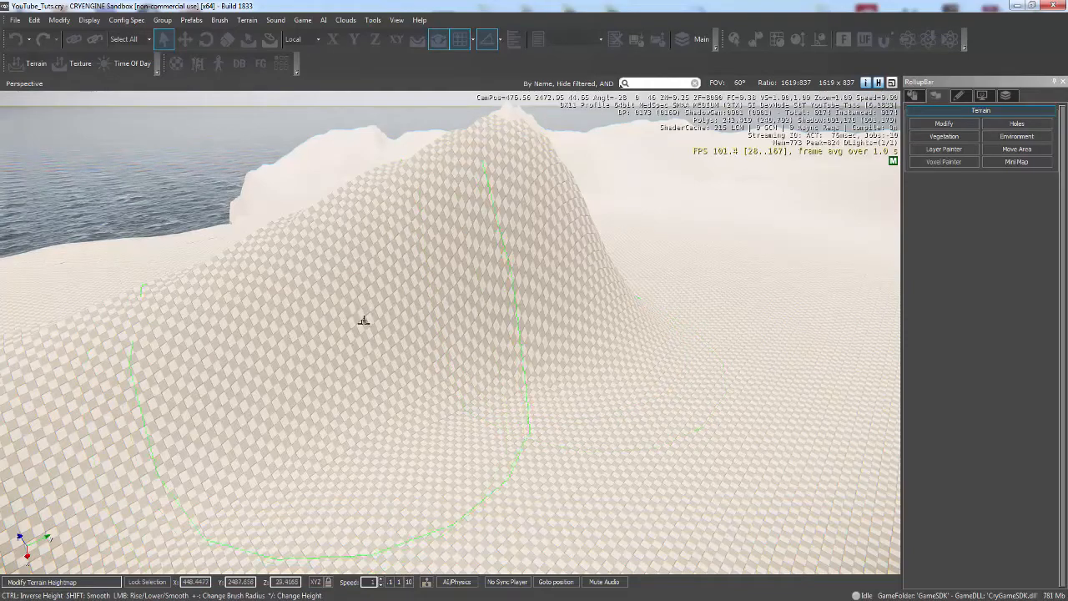
{"action": "key", "text": "s"}
{"action": "right_click_drag", "start_coordinate": [364, 320], "coordinate": [362, 317]}
{"action": "key", "text": "w"}
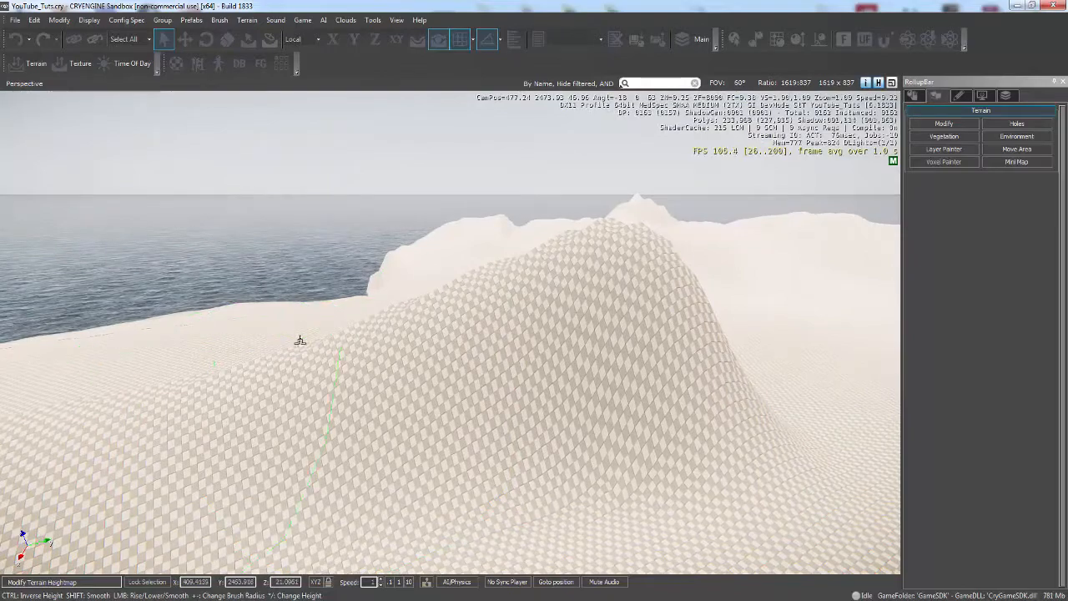
{"action": "right_click_drag", "start_coordinate": [467, 317], "coordinate": [460, 325]}
{"action": "key", "text": "d"}
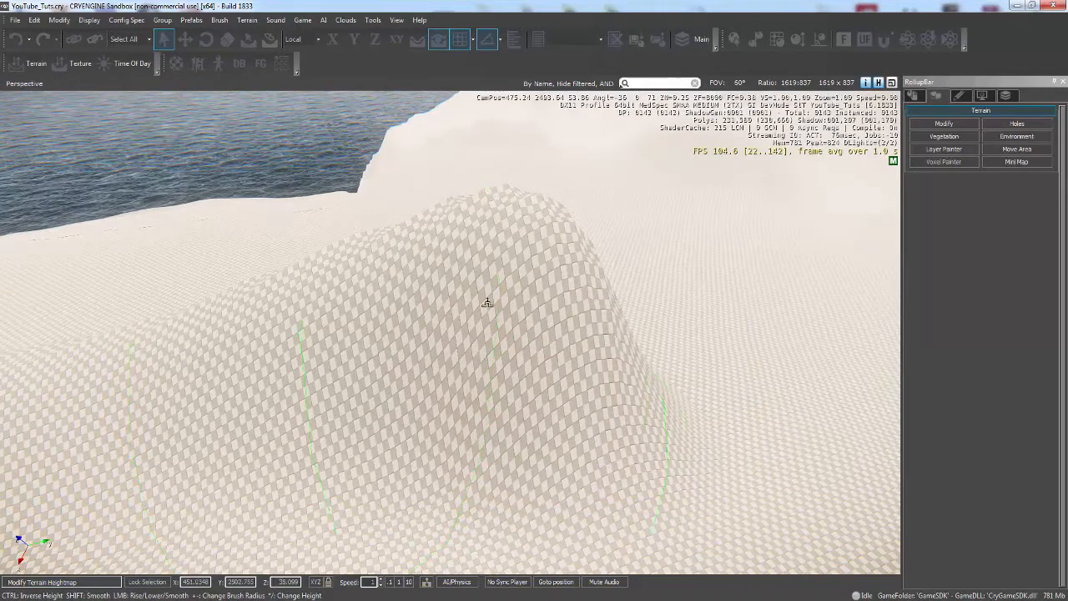
{"action": "key", "text": "d"}
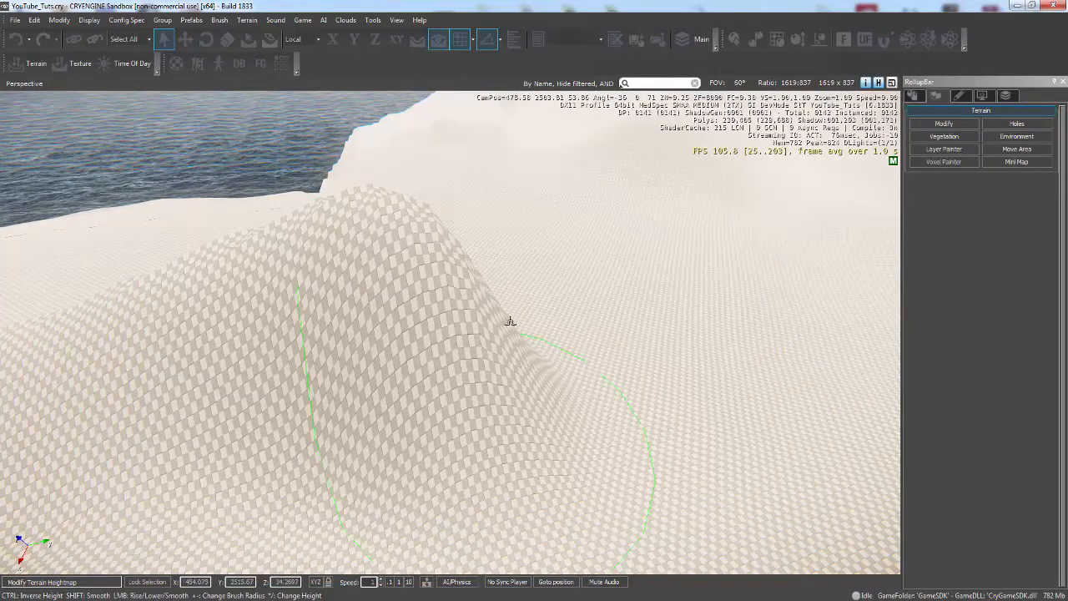
{"action": "key", "text": "a"}
{"action": "right_click_drag", "start_coordinate": [594, 370], "coordinate": [594, 371]}
Step: Brush across the ground around the large hill and raise a smaller mound near the shoreline
{"action": "left_click_drag", "start_coordinate": [209, 369], "coordinate": [865, 369]}
{"action": "key", "text": "s"}
{"action": "right_click_drag", "start_coordinate": [670, 396], "coordinate": [639, 396]}
{"action": "key", "text": "s"}
{"action": "mouse_move", "coordinate": [272, 326]}
{"action": "right_mouse_down"}
{"action": "mouse_move", "coordinate": [219, 333]}
{"action": "mouse_move", "coordinate": [287, 339]}
{"action": "right_mouse_up"}
{"action": "key", "text": "s"}
{"action": "key", "text": "a"}
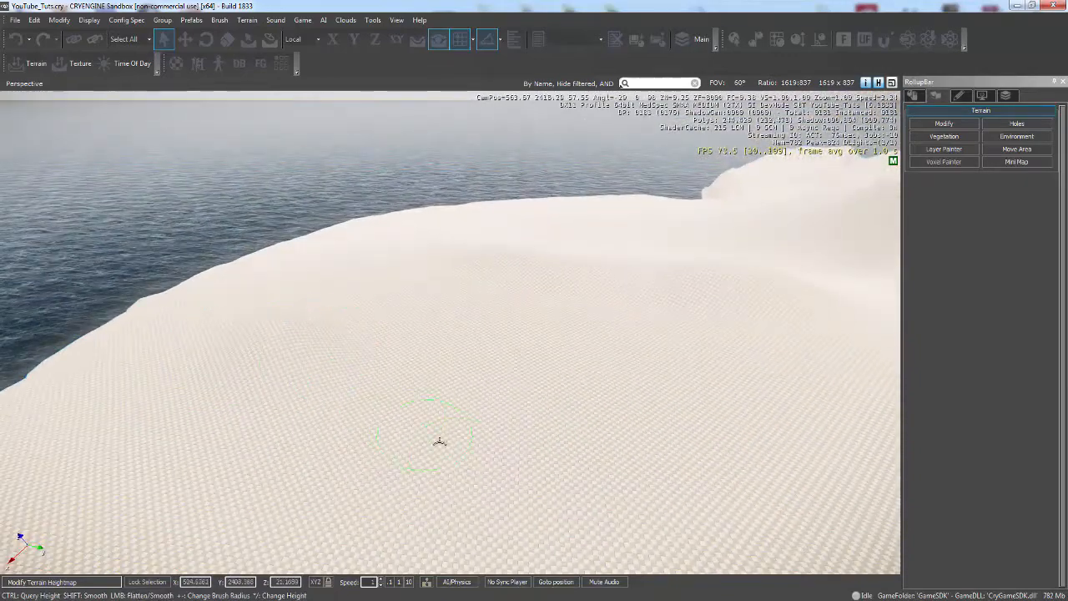
{"action": "left_click_drag", "start_coordinate": [319, 353], "coordinate": [258, 303]}
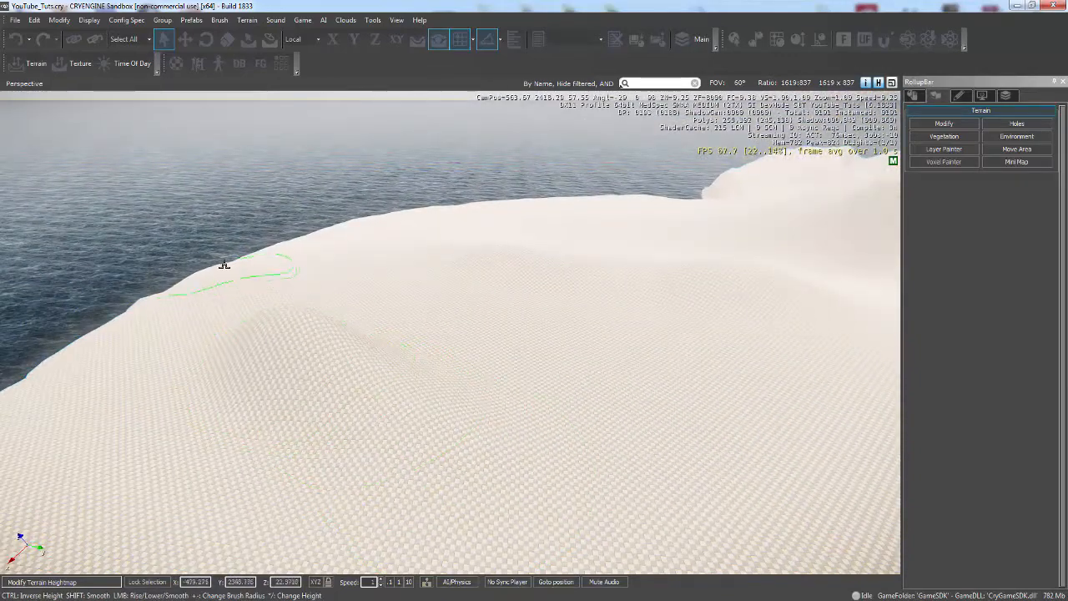
Step: Fly around the mound near the shoreline and examine its shape and the surrounding ground
{"action": "key", "text": "w"}
{"action": "right_click_drag", "start_coordinate": [460, 428], "coordinate": [460, 424]}
{"action": "key", "text": "s"}
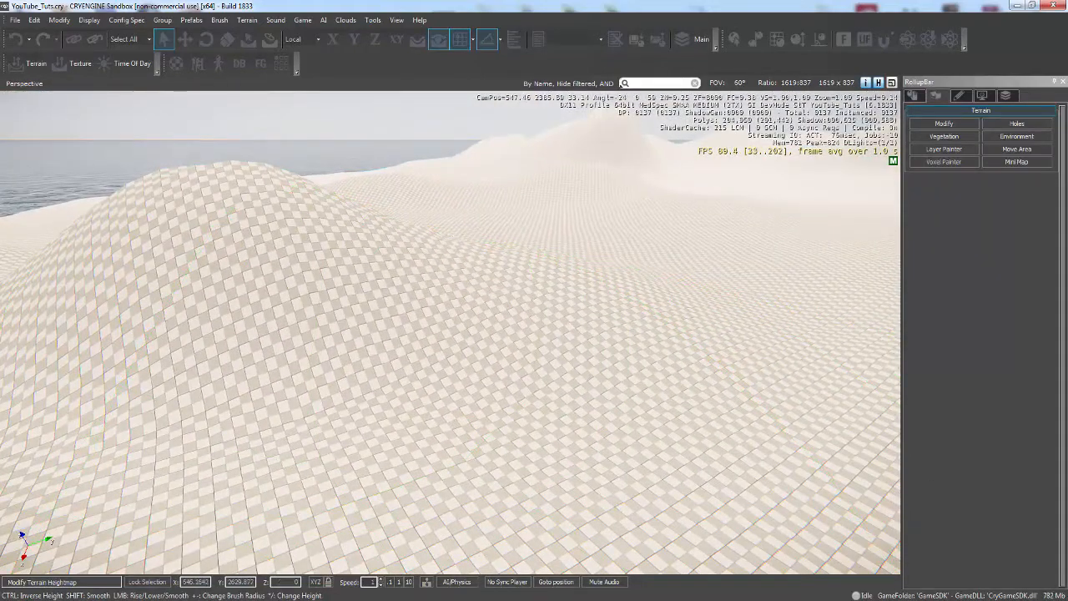
{"action": "key", "text": "w"}
{"action": "right_click_drag", "start_coordinate": [548, 233], "coordinate": [565, 202]}
{"action": "key", "text": "s"}
{"action": "key", "text": "w"}
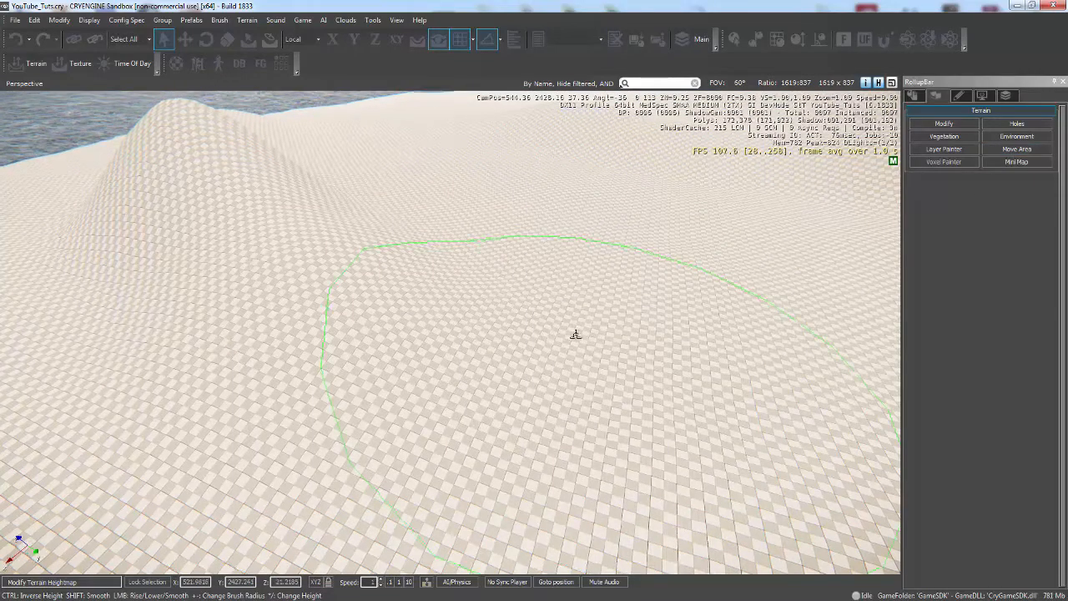
{"action": "right_click_drag", "start_coordinate": [574, 335], "coordinate": [575, 339]}
{"action": "key", "text": "s"}
{"action": "key", "text": "d"}
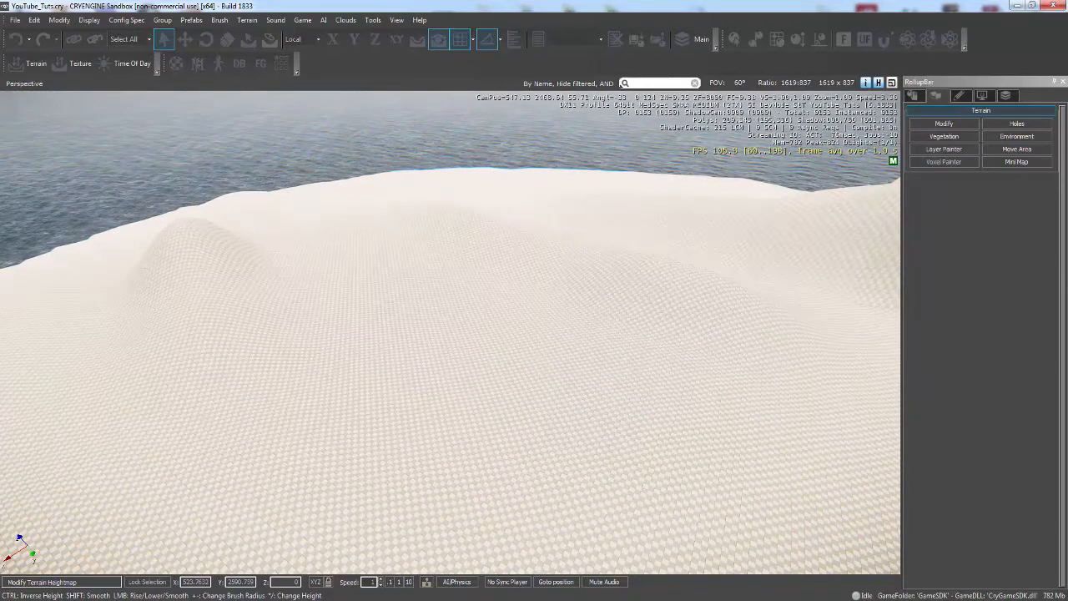
Step: Switch the terrain brush to Pick Height and bring the Terrain Editor's brush settings beside the large hill
{"action": "key", "text": "q"}
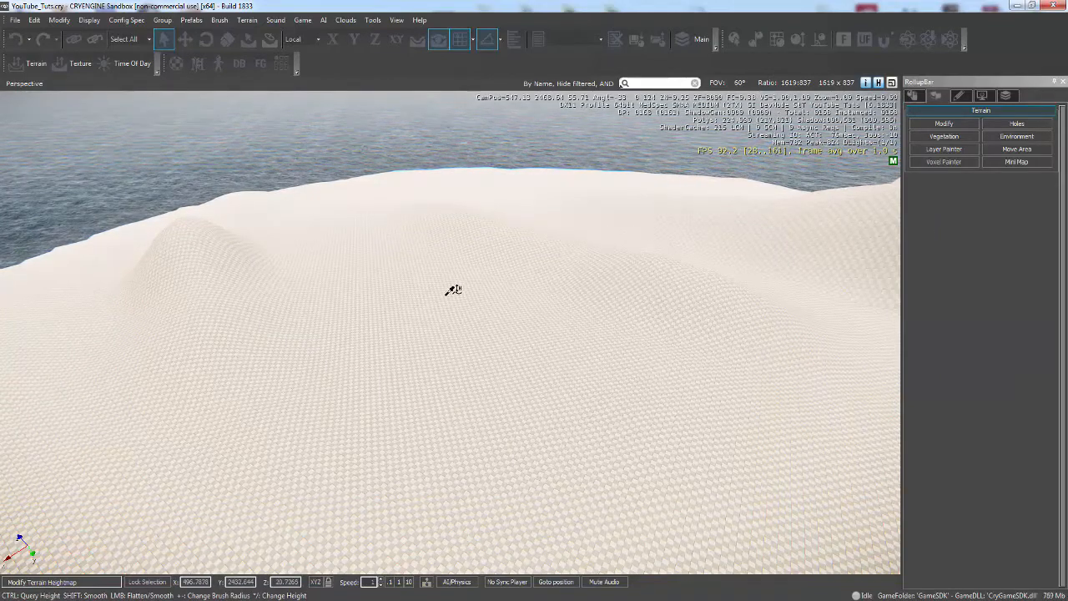
{"action": "key", "text": "w"}
{"action": "right_click_drag", "start_coordinate": [453, 290], "coordinate": [455, 287]}
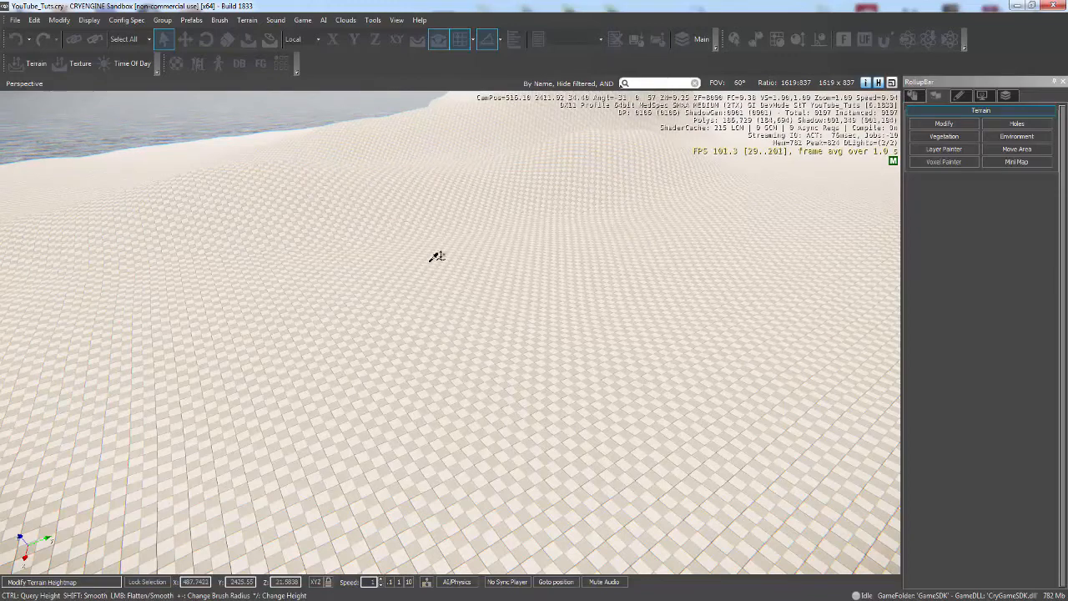
{"action": "right_click_drag", "start_coordinate": [290, 245], "coordinate": [338, 239]}
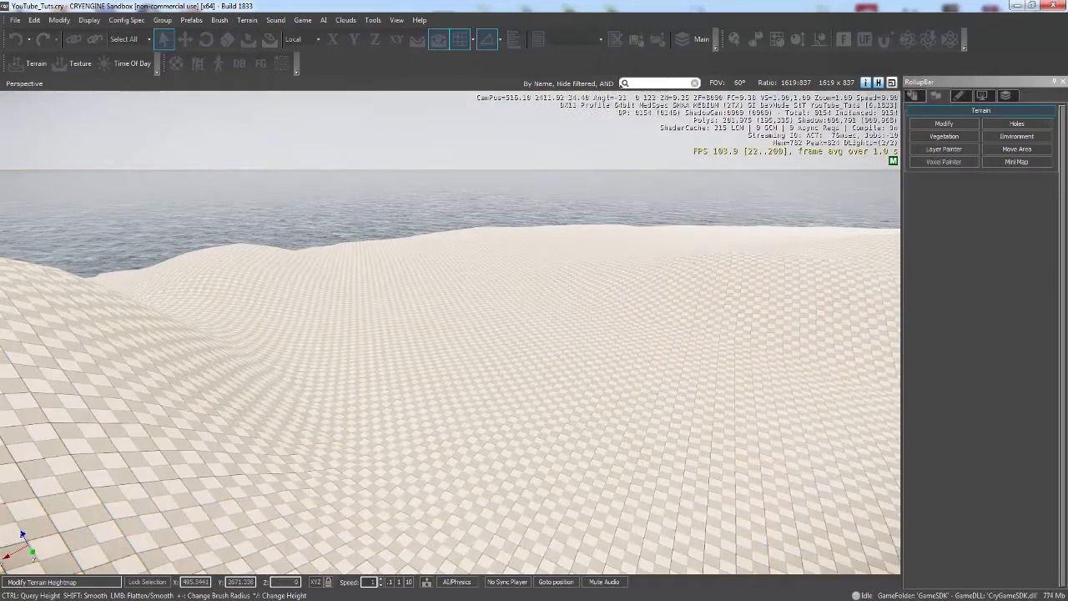
{"action": "left_click_drag", "start_coordinate": [1059, 33], "coordinate": [415, 101]}
{"action": "right_click_drag", "start_coordinate": [693, 392], "coordinate": [693, 391]}
{"action": "key", "text": "w"}
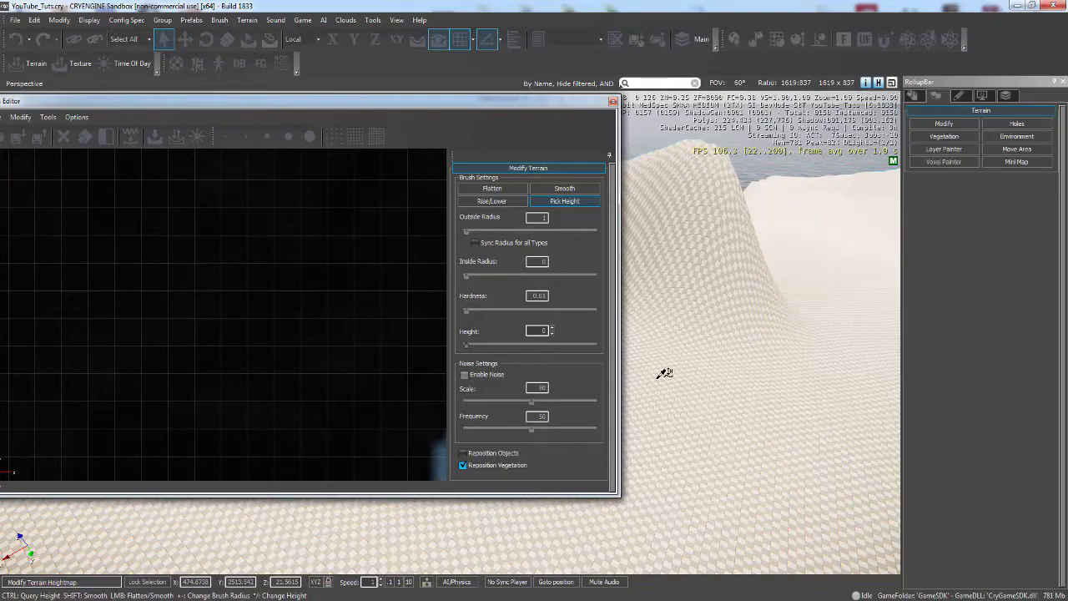
Step: Sample terrain heights with Pick Height at several points on the large hill and the surrounding ground
{"action": "left_click", "coordinate": [735, 391]}
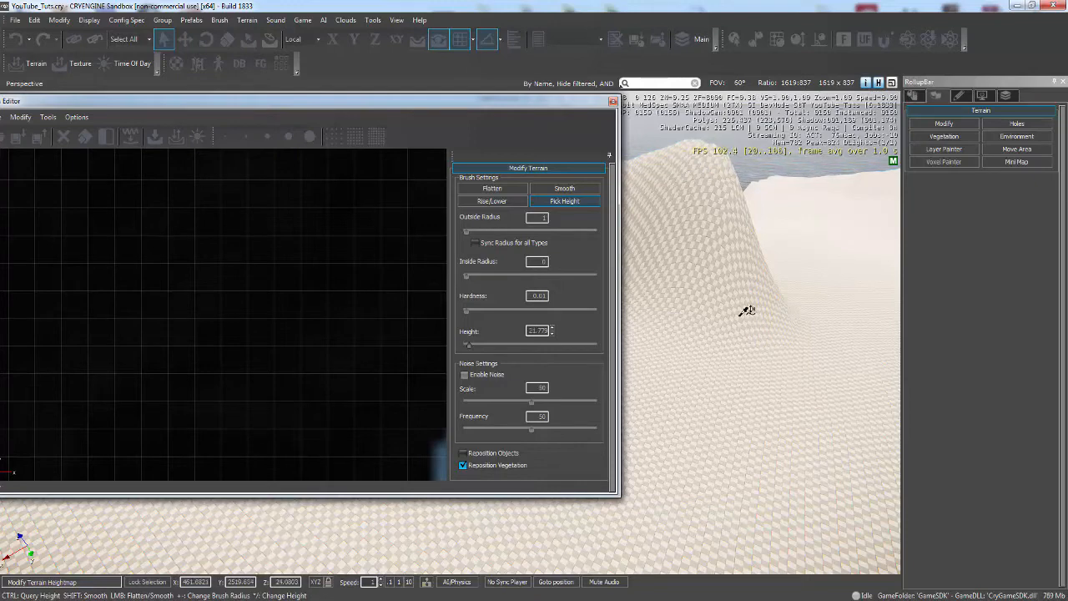
{"action": "left_click", "coordinate": [663, 152]}
{"action": "left_click", "coordinate": [669, 174]}
{"action": "left_click", "coordinate": [664, 519]}
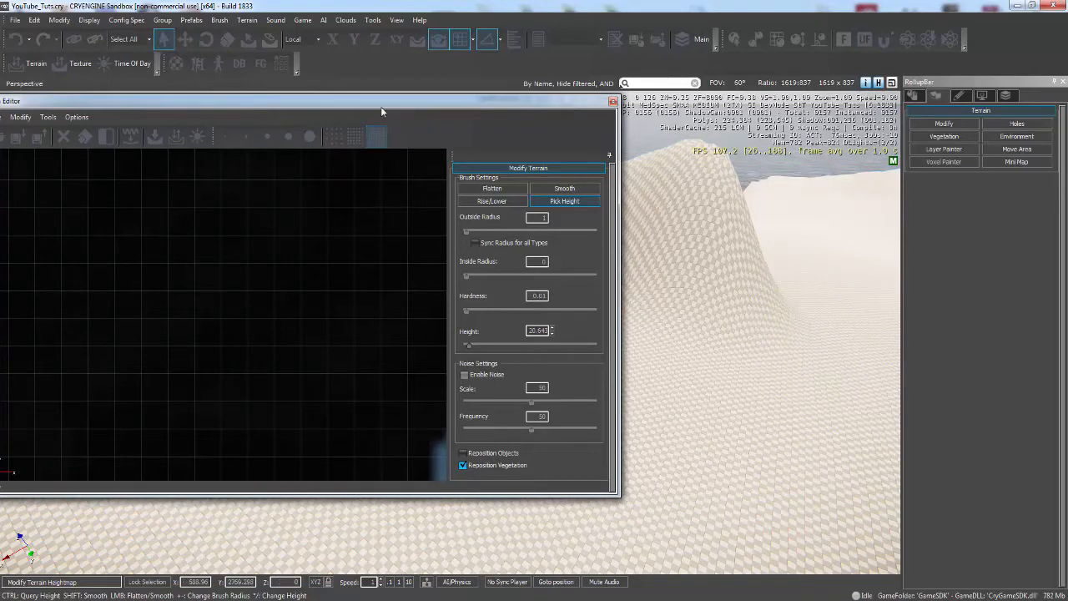
Step: Erase the entire terrain heightmap in the Terrain Editor and accept the erase
{"action": "left_click_drag", "start_coordinate": [380, 106], "coordinate": [445, 123]}
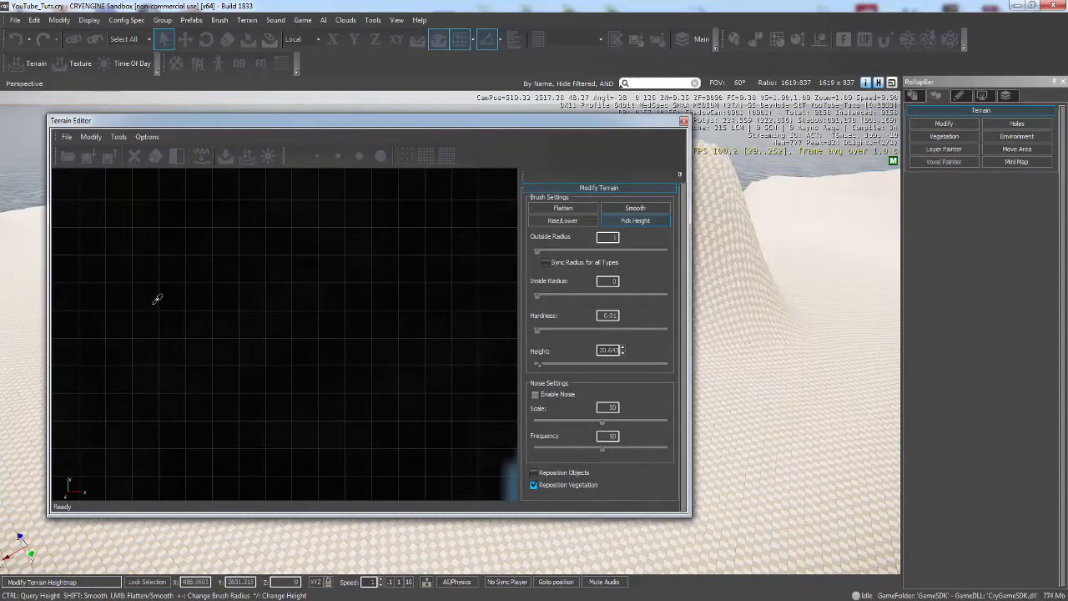
{"action": "left_click", "coordinate": [134, 156]}
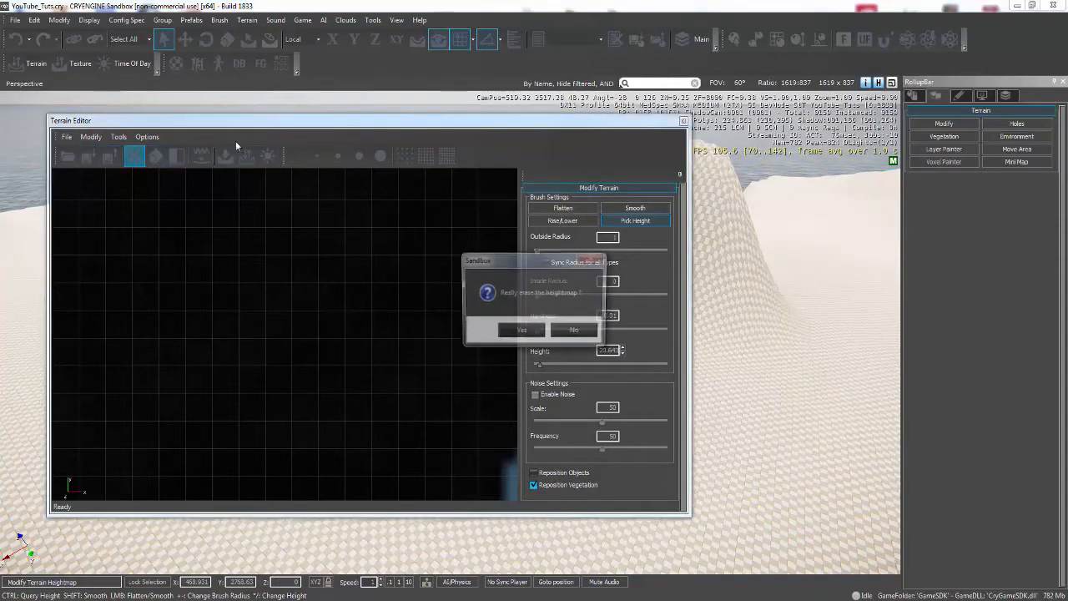
{"action": "left_click", "coordinate": [520, 330]}
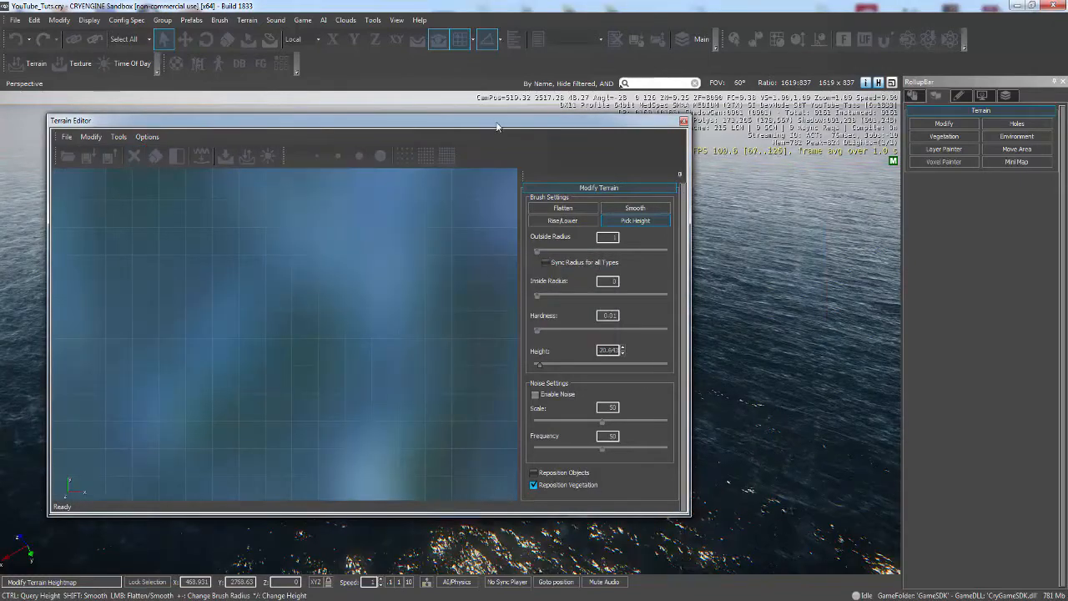
{"action": "mouse_move", "coordinate": [496, 122]}
{"action": "left_mouse_down"}
{"action": "mouse_move", "coordinate": [624, 148]}
{"action": "mouse_move", "coordinate": [632, 124]}
{"action": "left_mouse_up"}
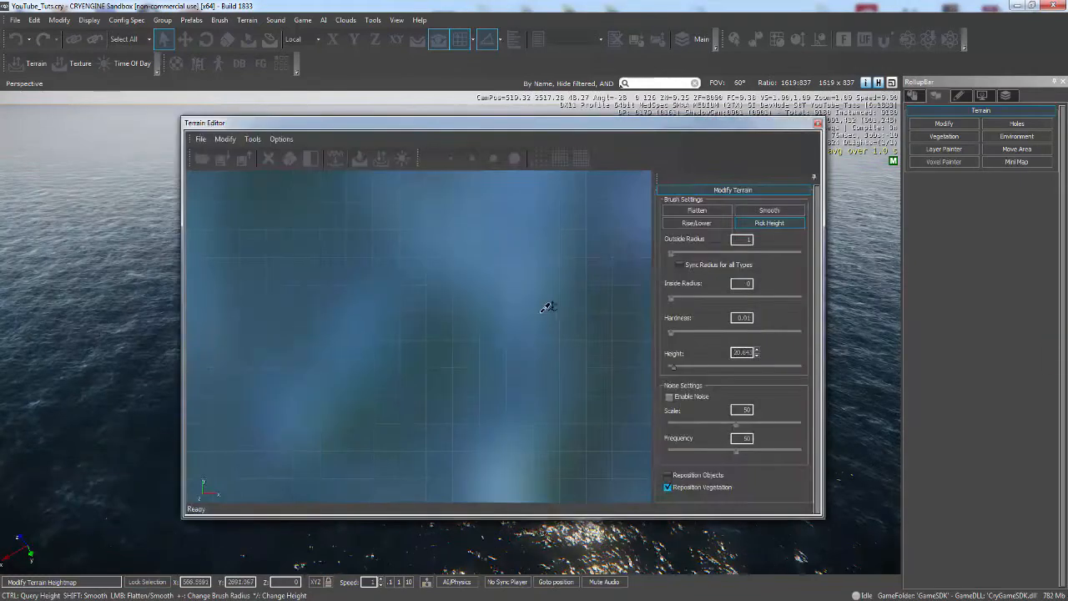
Step: Sample a height on the cleared map and examine the map's full extent in the Terrain Editor
{"action": "left_click", "coordinate": [477, 344]}
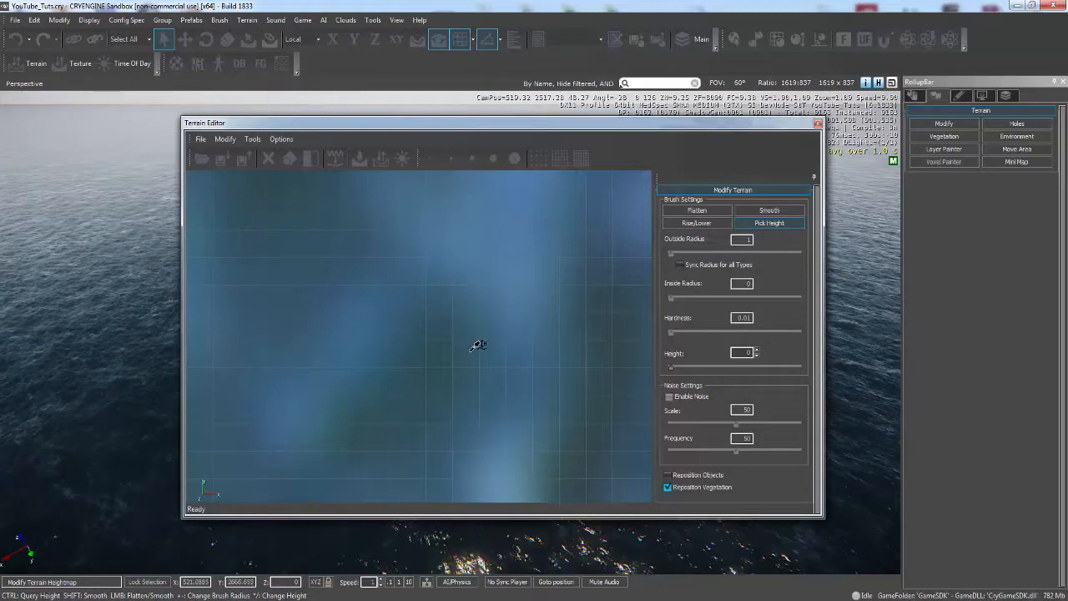
{"action": "scroll", "coordinate": [477, 344], "scroll_direction": "down", "scroll_amount": 5}
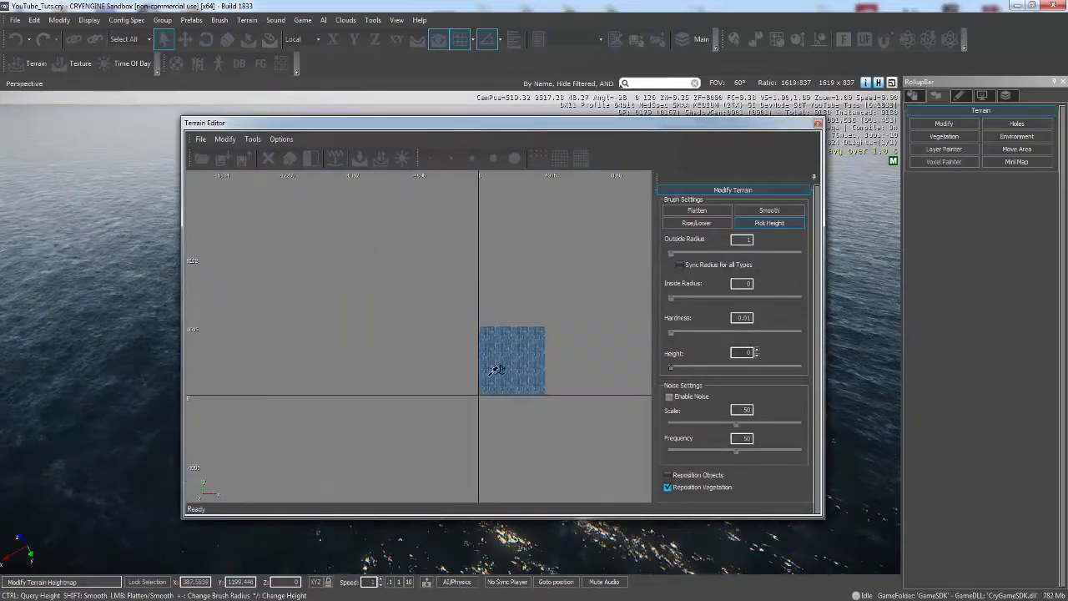
{"action": "scroll", "coordinate": [495, 370], "scroll_direction": "up", "scroll_amount": 4}
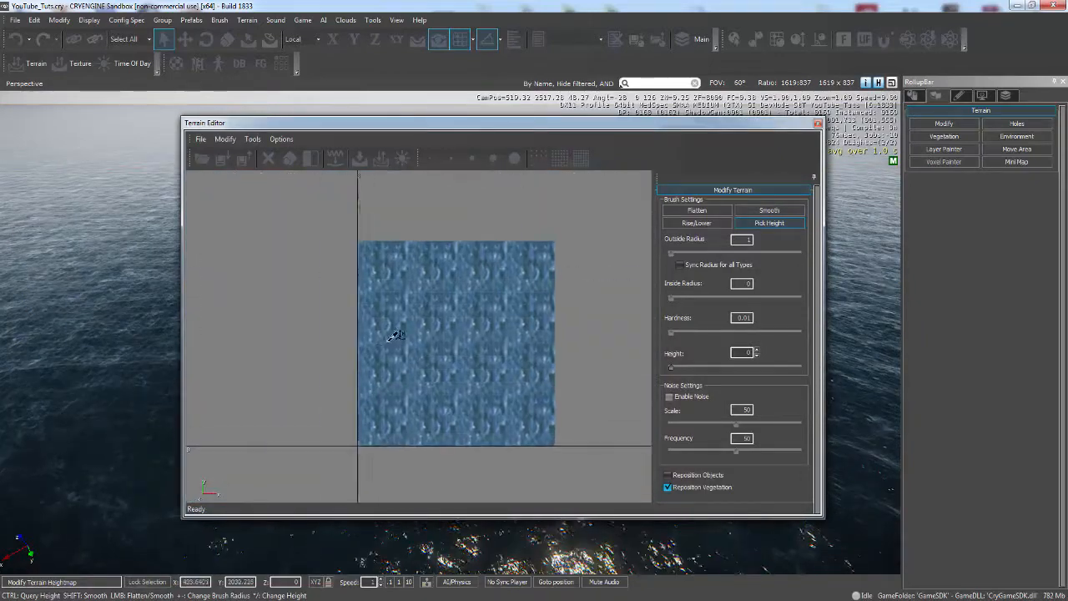
{"action": "scroll", "coordinate": [396, 335], "scroll_direction": "up", "scroll_amount": 3}
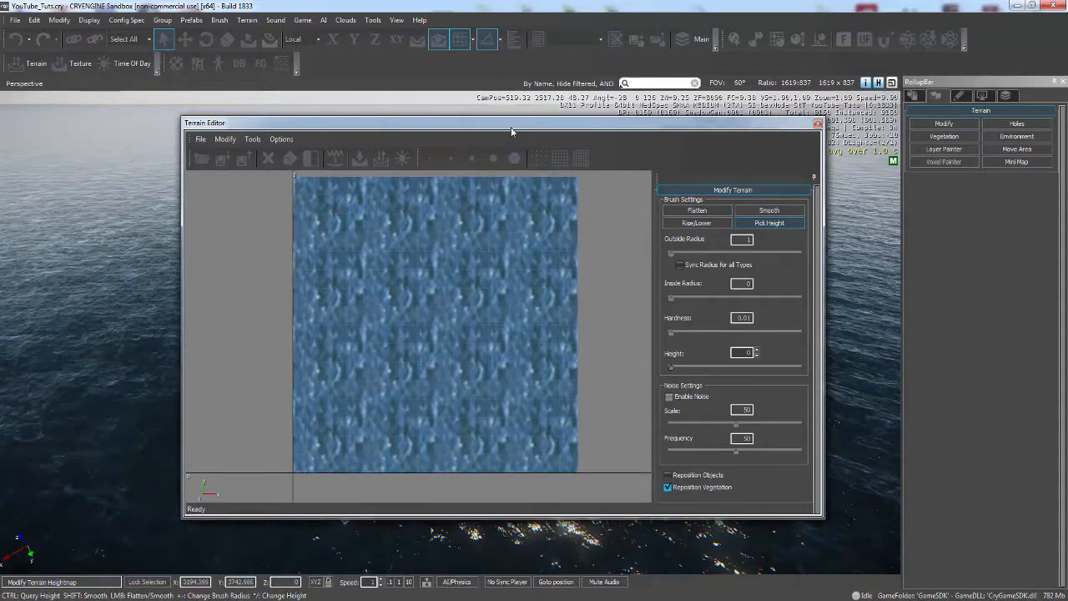
{"action": "left_click_drag", "start_coordinate": [511, 131], "coordinate": [647, 126]}
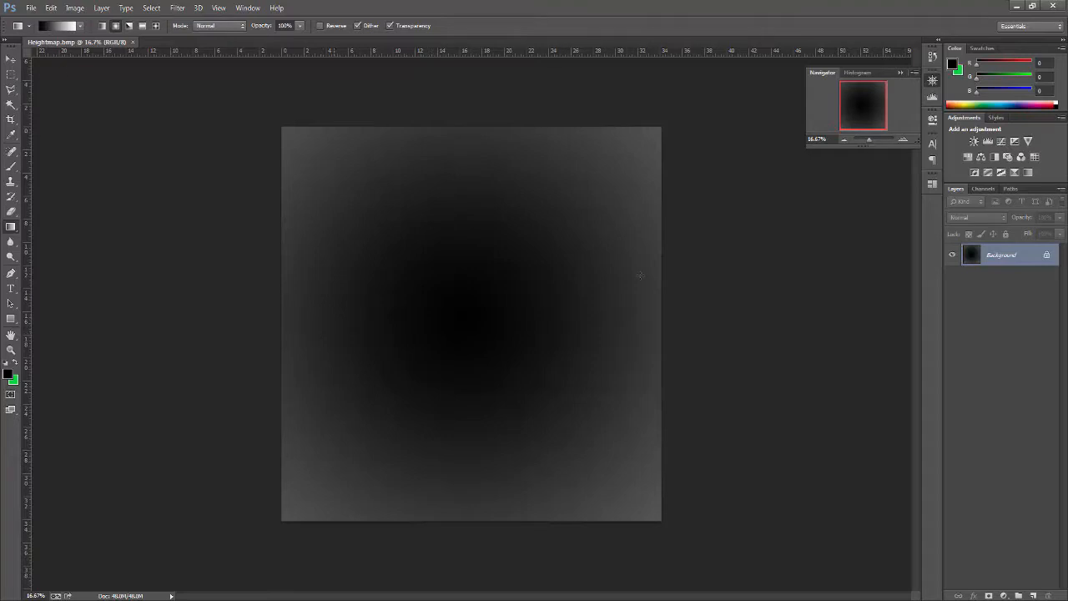
Step: Enlarge Heightmap.bmp in Photoshop to 19.2% to inspect its radial gradient, and return to CRYENGINE Sandbox
{"action": "mouse_move", "coordinate": [869, 142]}
{"action": "left_mouse_down"}
{"action": "mouse_move", "coordinate": [847, 139]}
{"action": "mouse_move", "coordinate": [870, 136]}
{"action": "left_mouse_up"}
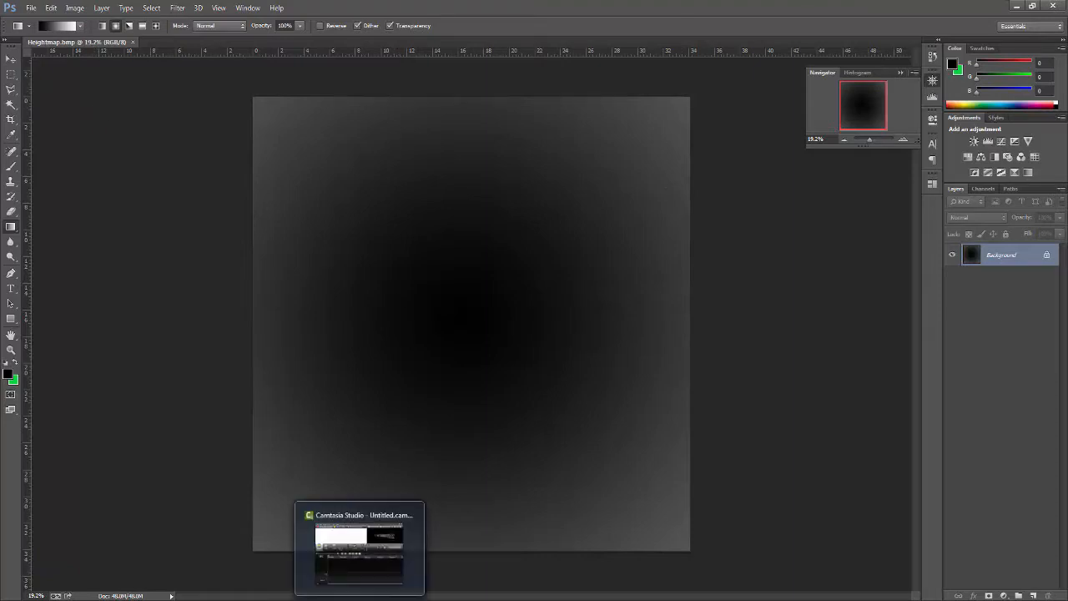
{"action": "mouse_move", "coordinate": [263, 519]}
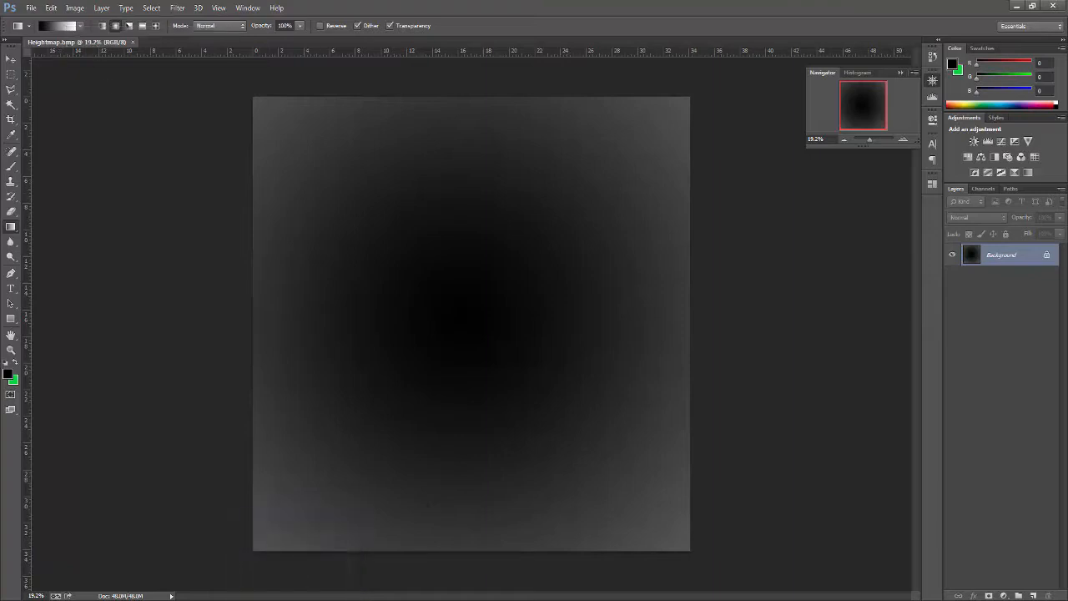
{"action": "left_click", "coordinate": [321, 599]}
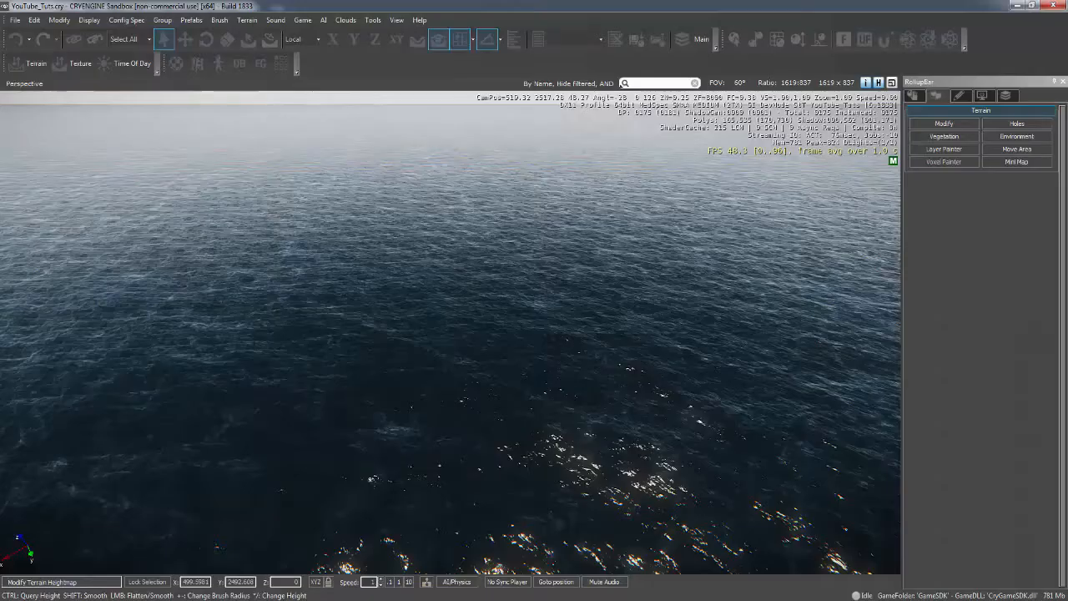
Step: Import Heightmap.bmp from the cryengine tutorials folder as the terrain heightmap and clear the Terrain Editor from the viewport
{"action": "left_click_drag", "start_coordinate": [922, 81], "coordinate": [357, 71]}
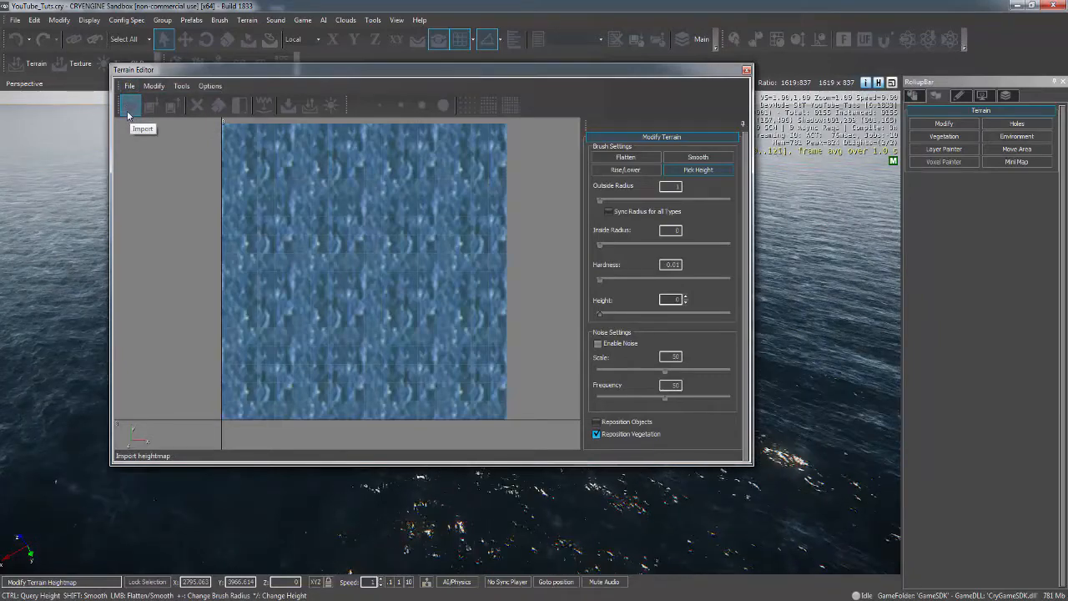
{"action": "left_click", "coordinate": [130, 106]}
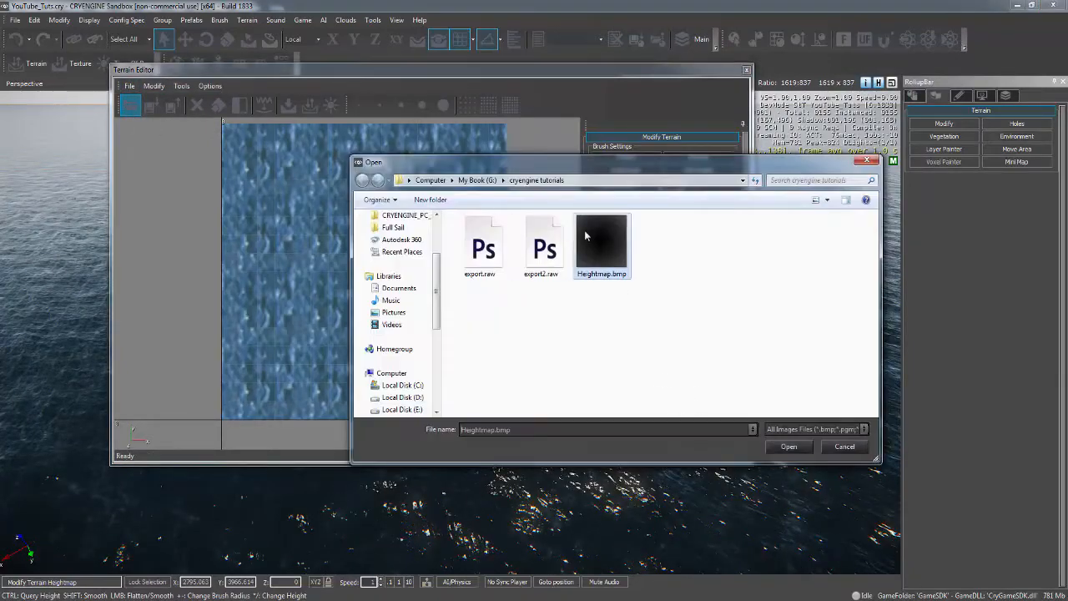
{"action": "left_click", "coordinate": [796, 448]}
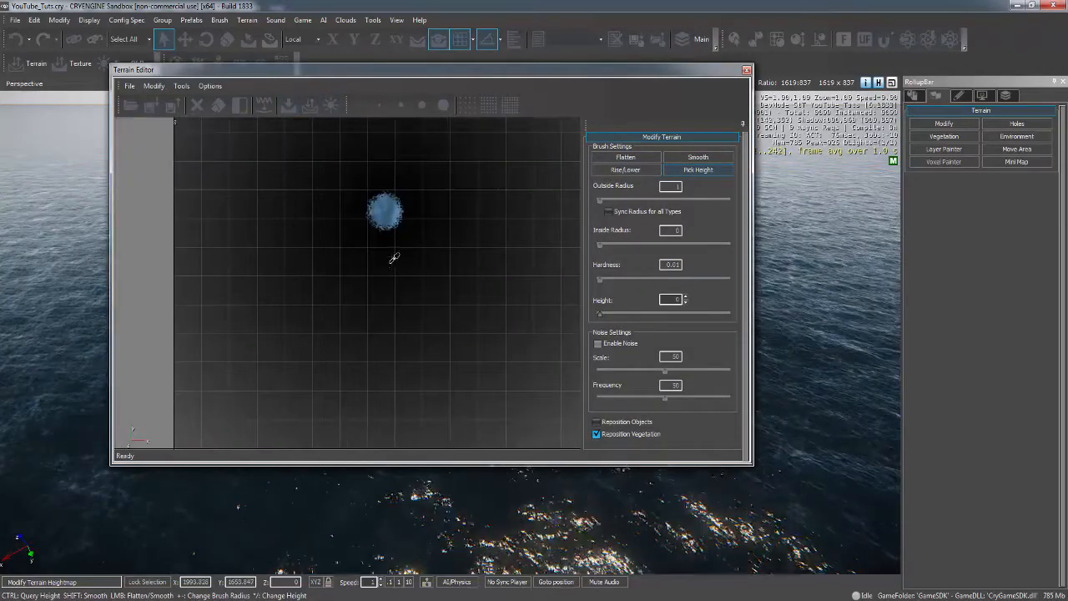
{"action": "scroll", "coordinate": [393, 258], "scroll_direction": "down", "scroll_amount": 4}
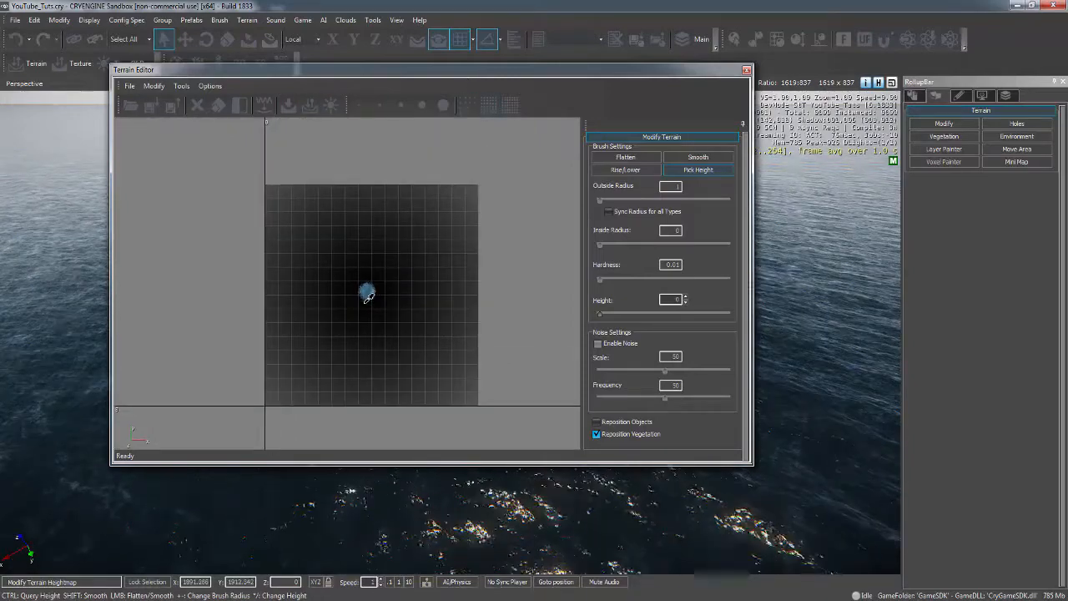
{"action": "left_click_drag", "start_coordinate": [433, 73], "coordinate": [1067, 74]}
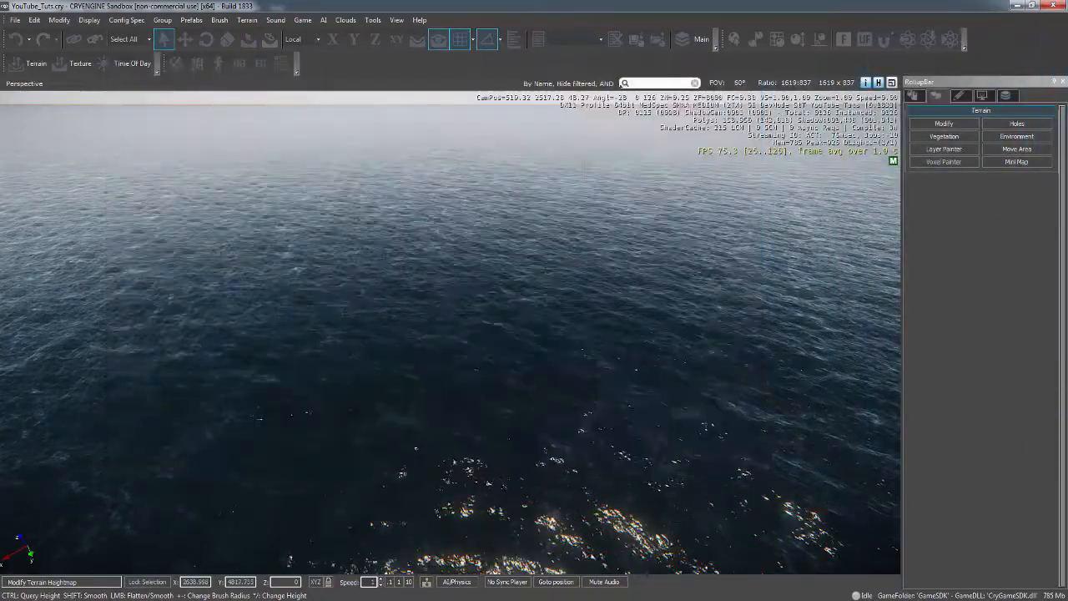
Step: Fly over the imported terrain to the central lake and examine its jagged shoreline up close
{"action": "mouse_move", "coordinate": [670, 295]}
{"action": "right_mouse_down"}
{"action": "mouse_move", "coordinate": [656, 282]}
{"action": "mouse_move", "coordinate": [672, 301]}
{"action": "right_mouse_up"}
{"action": "key", "text": "s"}
{"action": "key", "text": "s"}
{"action": "key", "text": "s"}
{"action": "key", "text": "s"}
{"action": "key", "text": "w"}
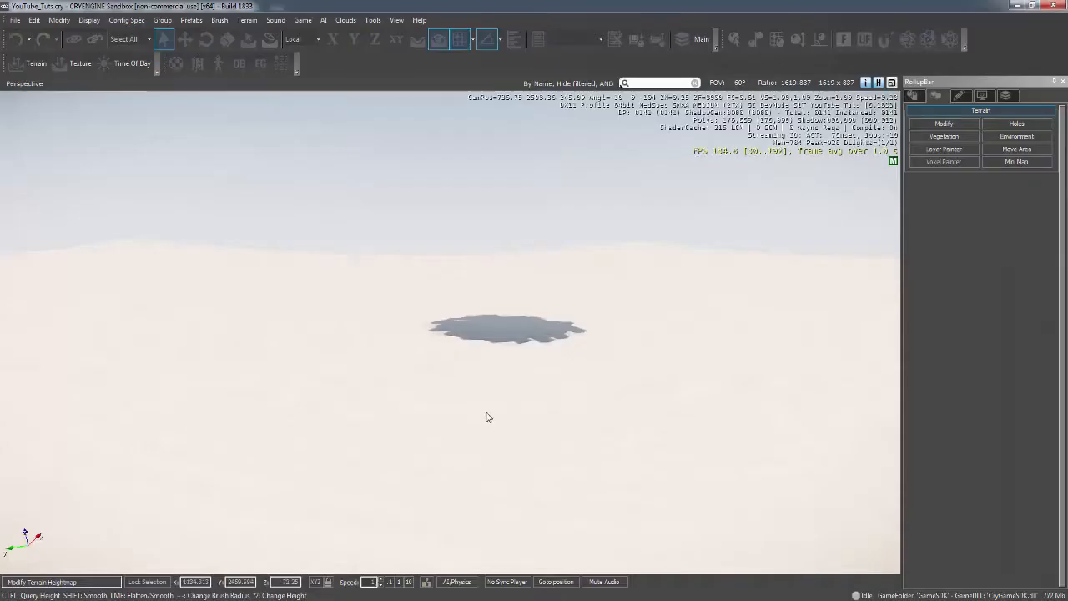
{"action": "right_click_drag", "start_coordinate": [488, 417], "coordinate": [488, 423]}
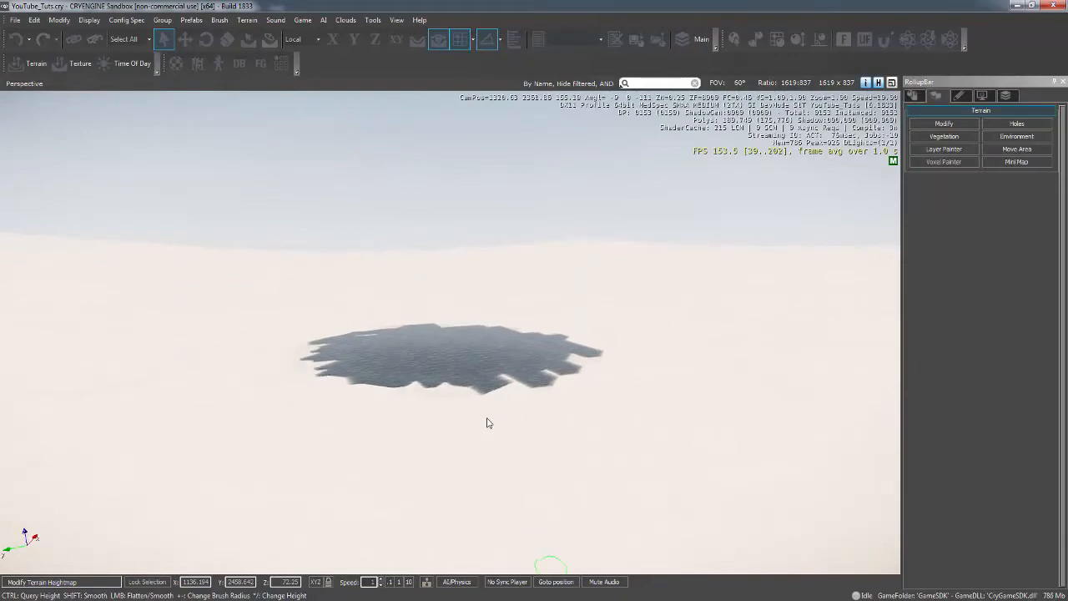
{"action": "key", "text": "w"}
{"action": "right_click_drag", "start_coordinate": [488, 423], "coordinate": [488, 423]}
{"action": "key", "text": "w"}
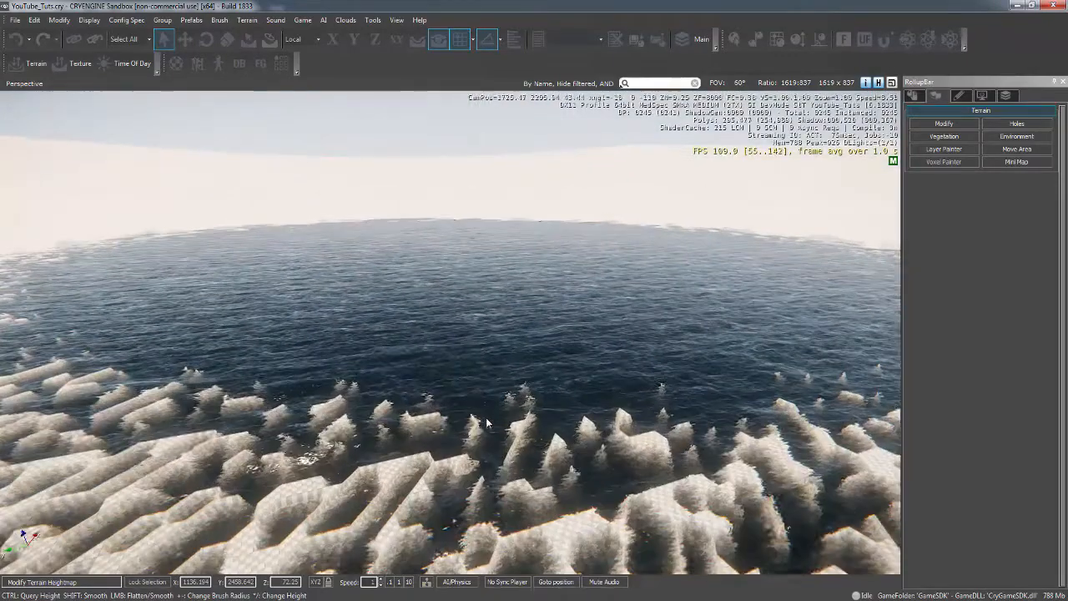
{"action": "key", "text": "w"}
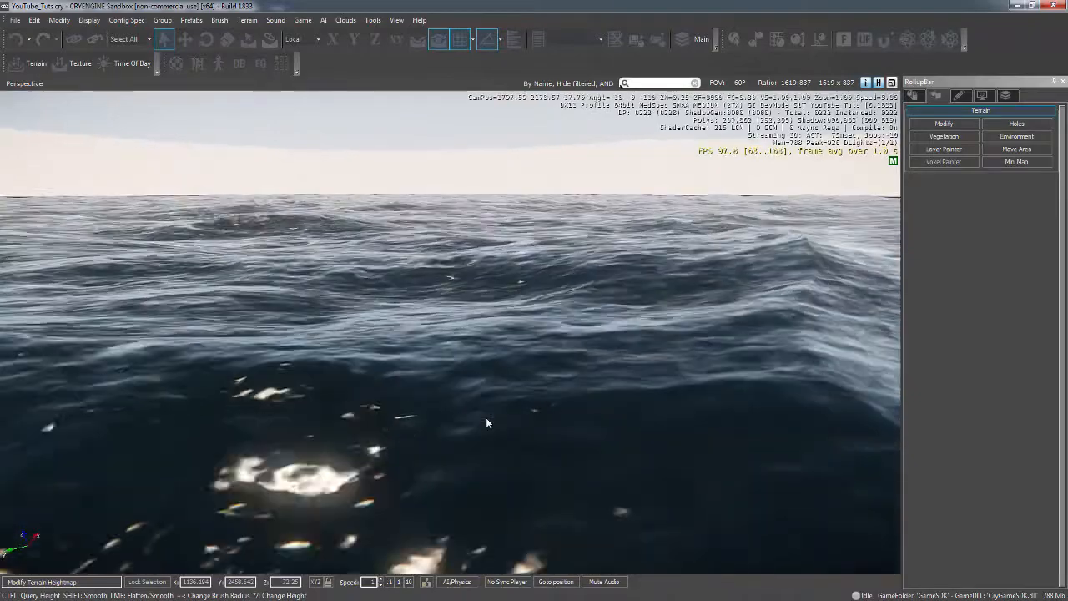
{"action": "right_click_drag", "start_coordinate": [486, 418], "coordinate": [458, 341]}
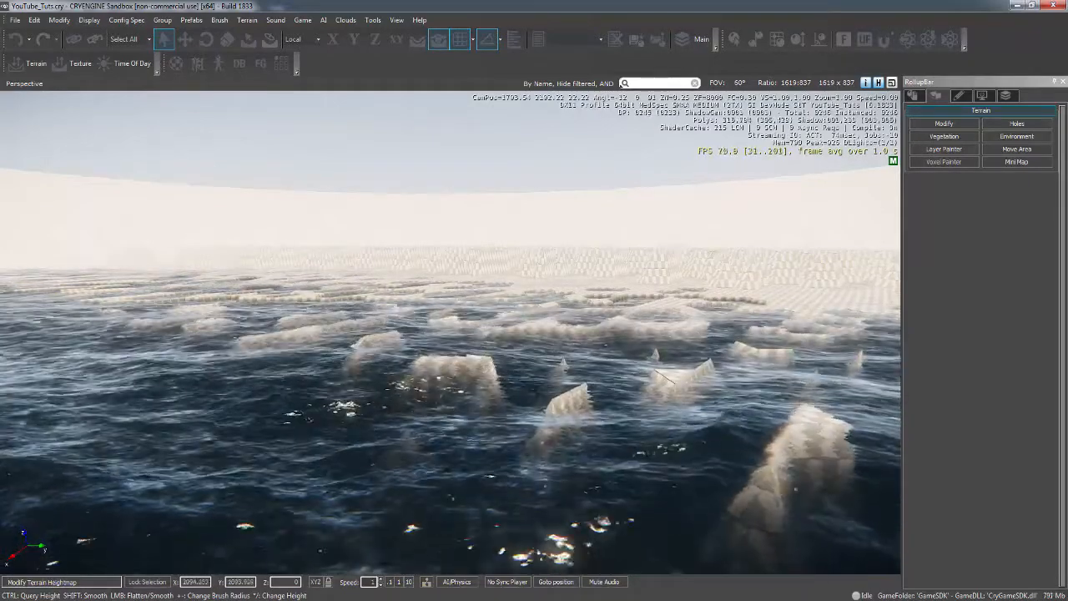
Step: Smooth the jagged terrain around the lake's shoreline with a large terrain brush
{"action": "mouse_move", "coordinate": [706, 238]}
{"action": "left_mouse_down"}
{"action": "mouse_move", "coordinate": [439, 299]}
{"action": "mouse_move", "coordinate": [517, 373]}
{"action": "mouse_move", "coordinate": [278, 369]}
{"action": "left_mouse_up"}
{"action": "right_click_drag", "start_coordinate": [282, 370], "coordinate": [146, 292]}
{"action": "right_click_drag", "start_coordinate": [441, 312], "coordinate": [443, 310]}
{"action": "right_click_drag", "start_coordinate": [434, 361], "coordinate": [432, 362]}
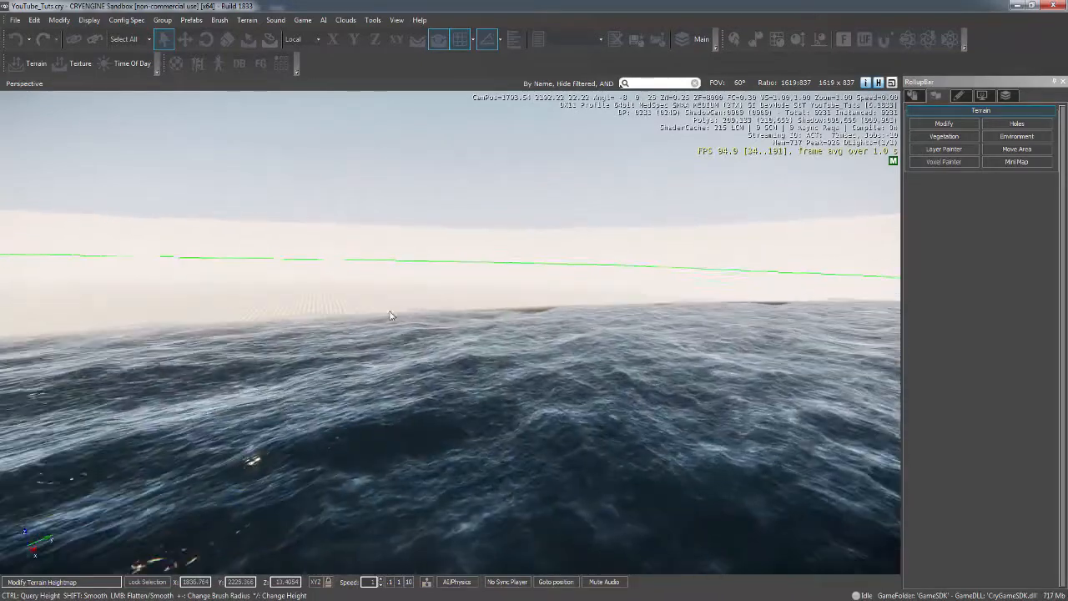
{"action": "right_click_drag", "start_coordinate": [542, 231], "coordinate": [544, 230]}
{"action": "right_click_drag", "start_coordinate": [645, 452], "coordinate": [651, 464]}
{"action": "right_click_drag", "start_coordinate": [516, 470], "coordinate": [370, 469]}
Step: Enter game mode on the smoothed beach and walk down into the lake to test the underwater slope
{"action": "key", "text": "w"}
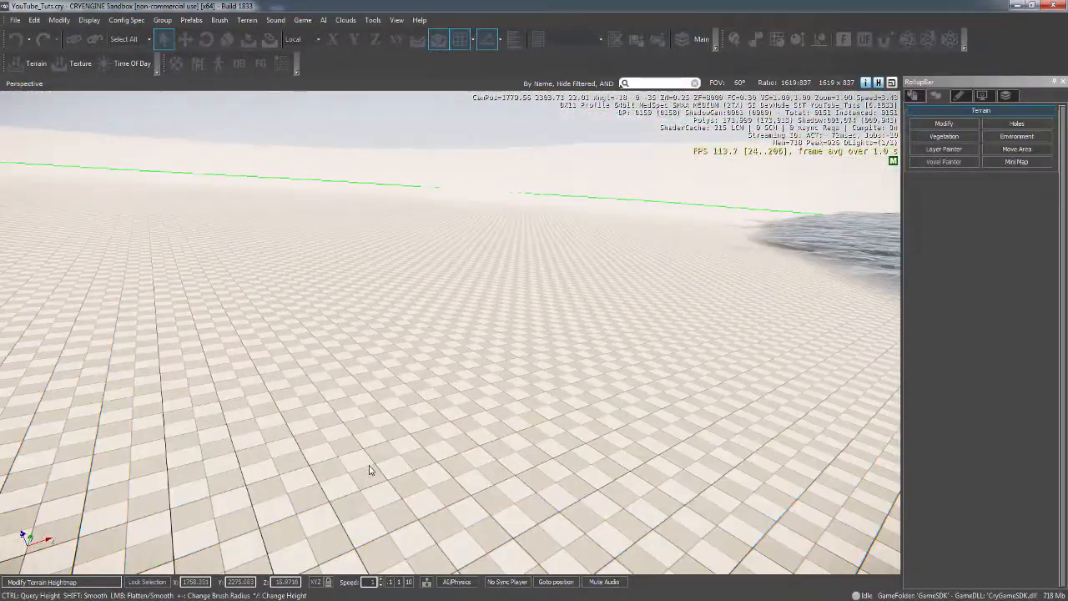
{"action": "key", "text": "w"}
{"action": "key", "text": "ctrl+g"}
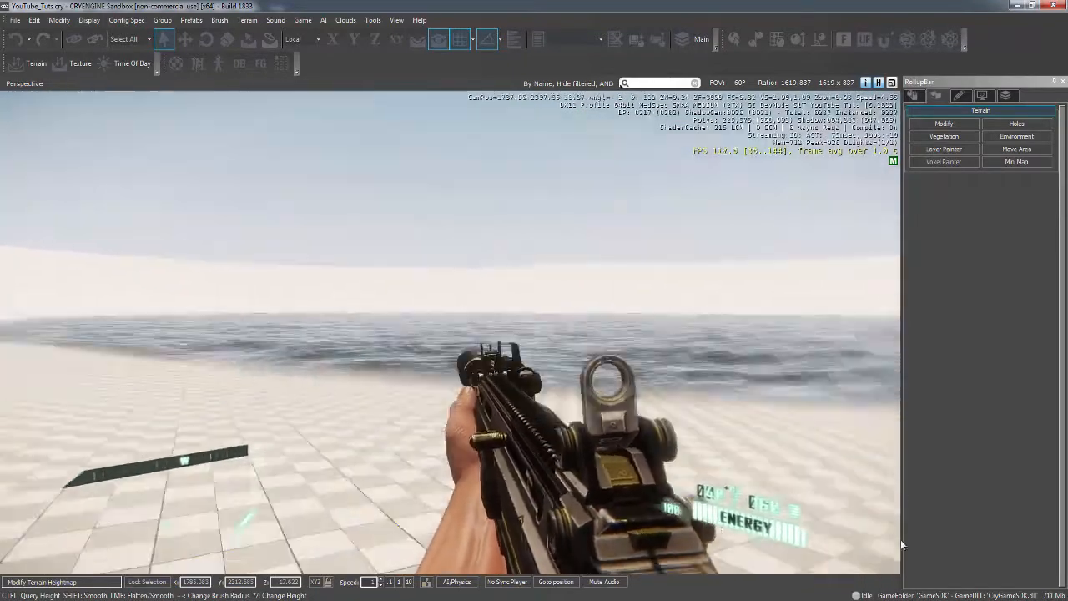
{"action": "key", "text": "shift+w"}
{"action": "key", "text": "w"}
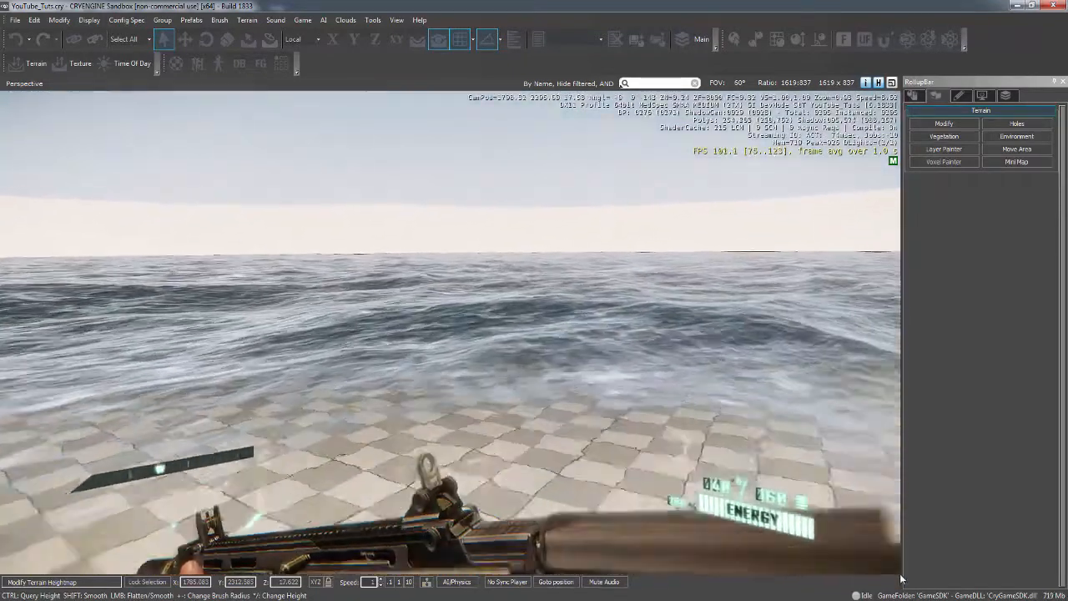
{"action": "key", "text": "w"}
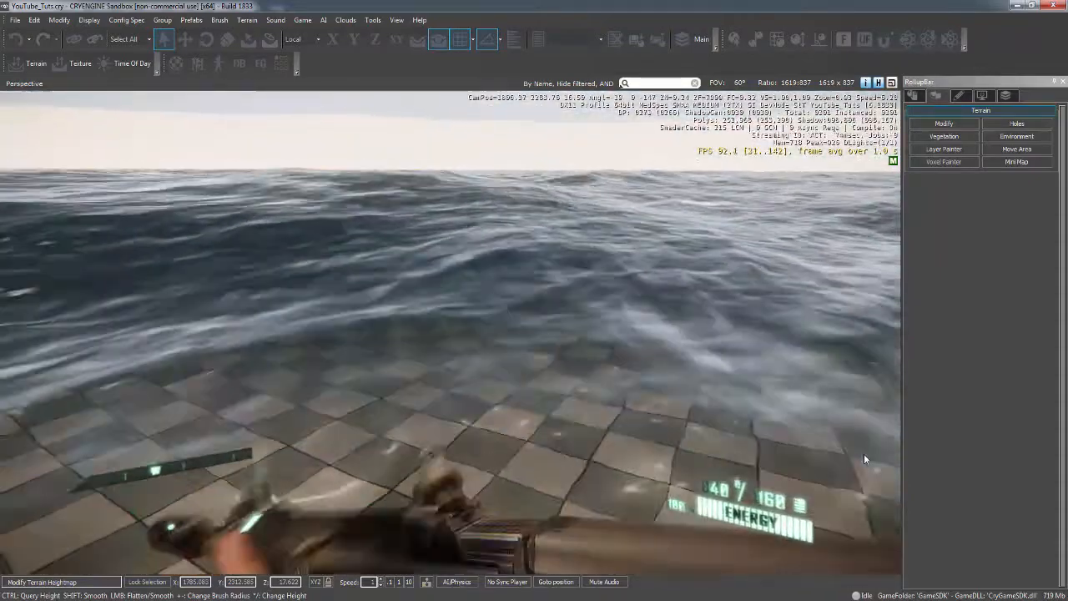
{"action": "key", "text": "w"}
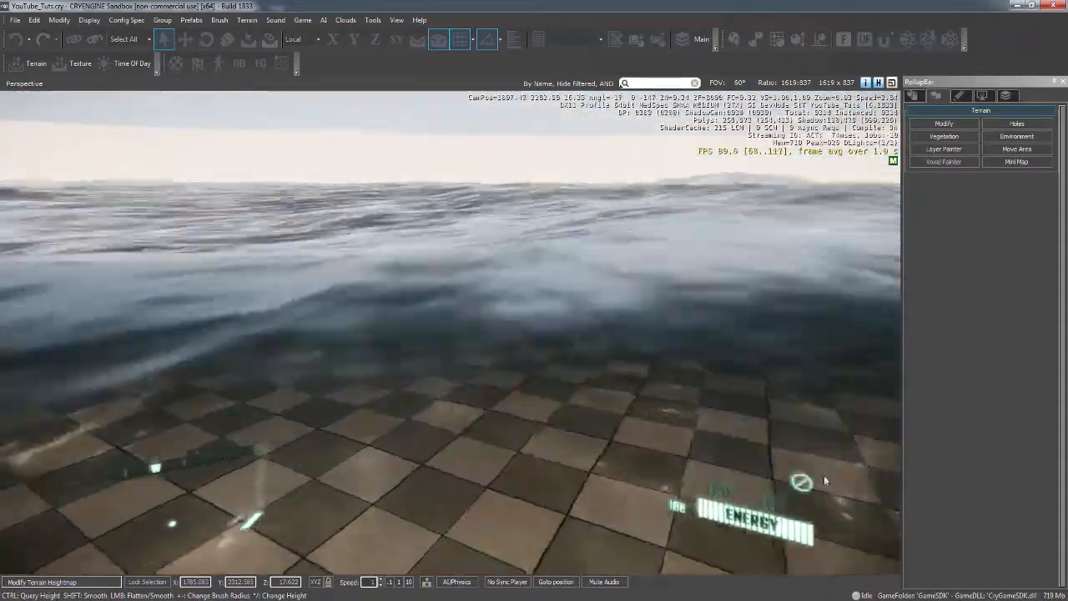
{"action": "key", "text": "w"}
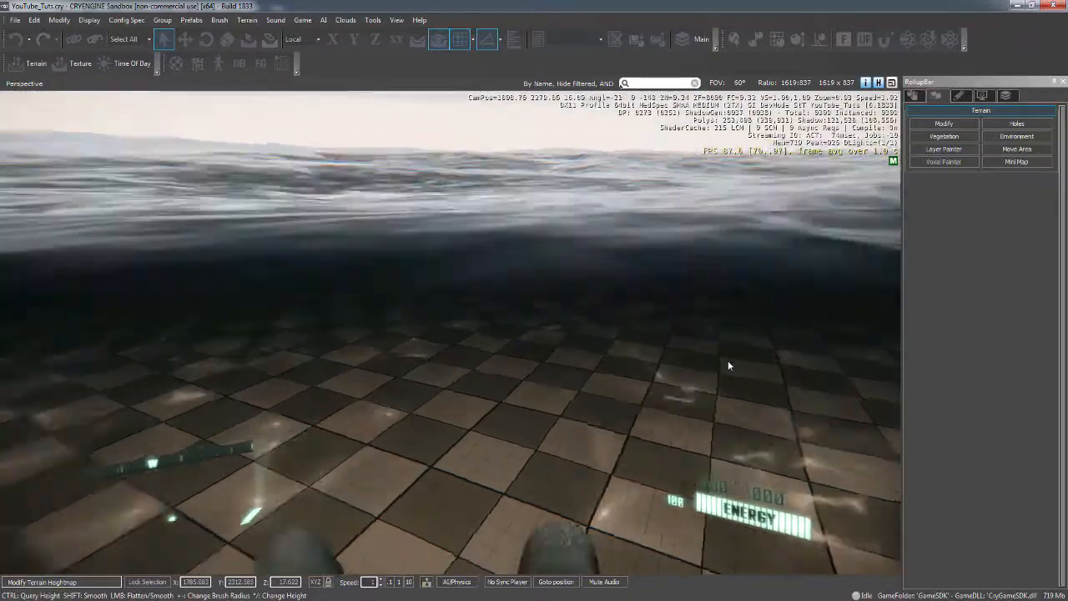
Step: Walk back out of the lake and look across the smoothed ground around the shore
{"action": "key", "text": "w"}
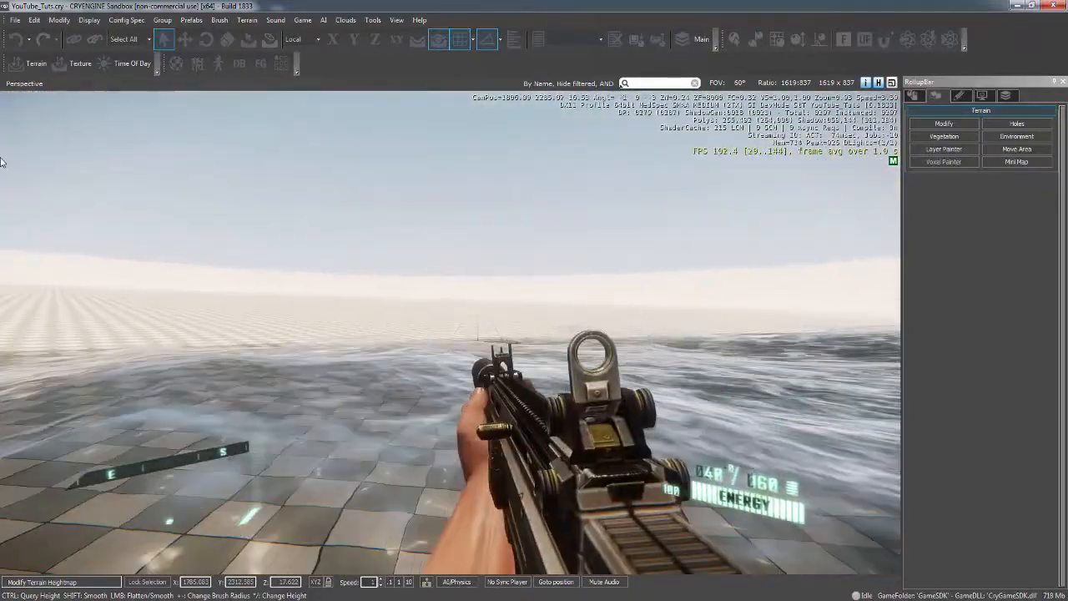
{"action": "key", "text": "w"}
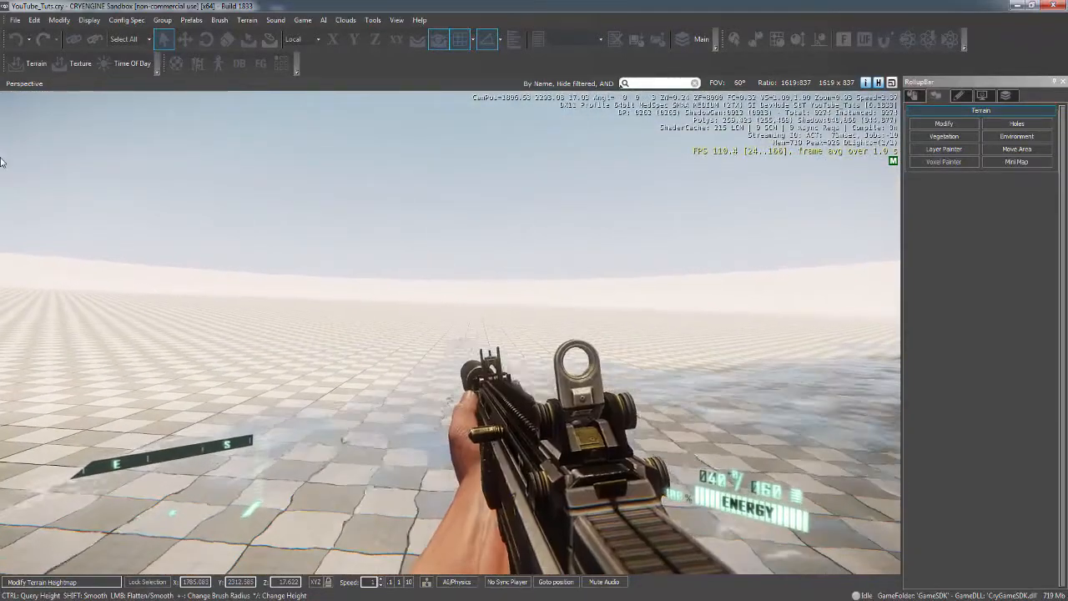
{"action": "key", "text": "w"}
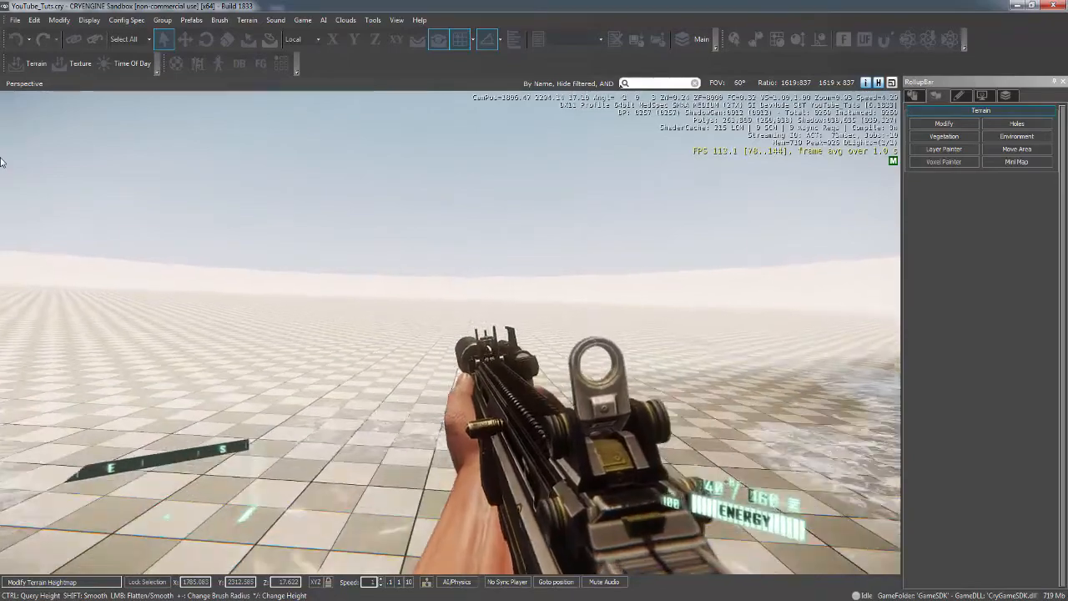
{"action": "key", "text": "w"}
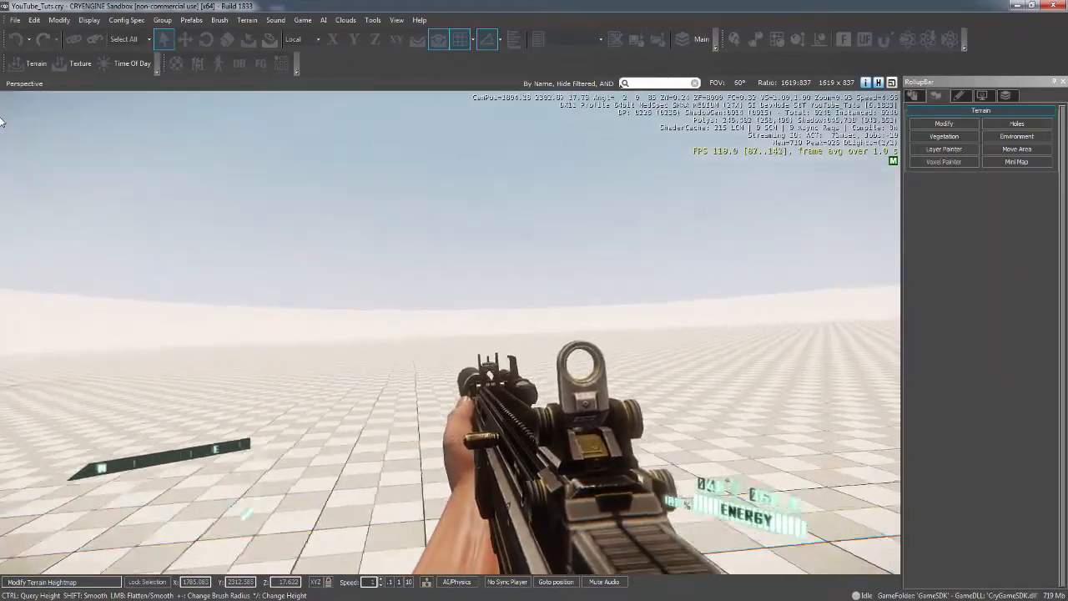
Step: Walk back toward the lake's shoreline and leave game mode
{"action": "key", "text": "w"}
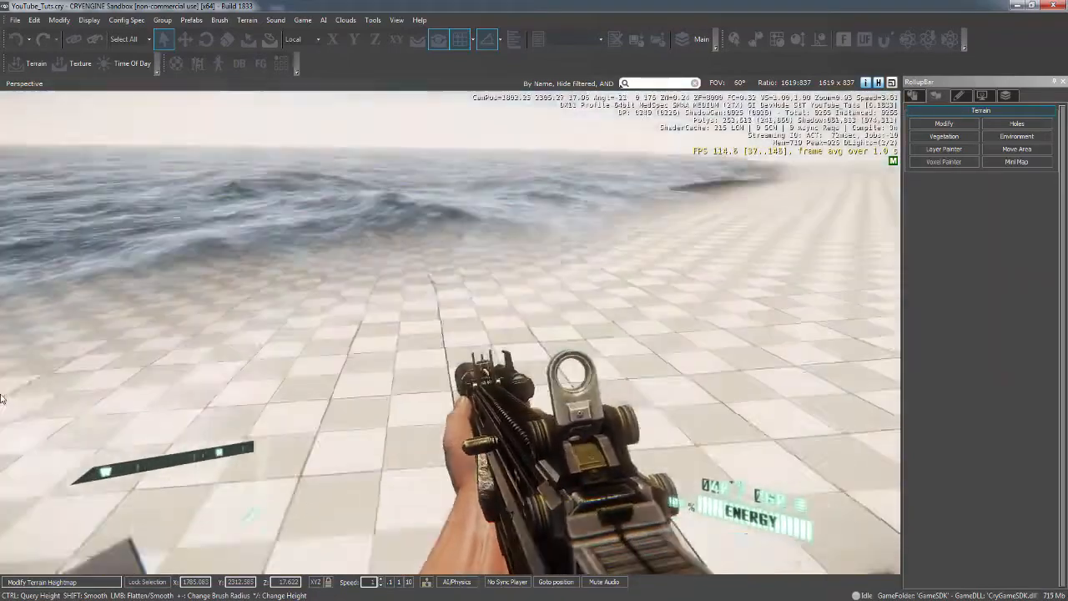
{"action": "key", "text": "Escape"}
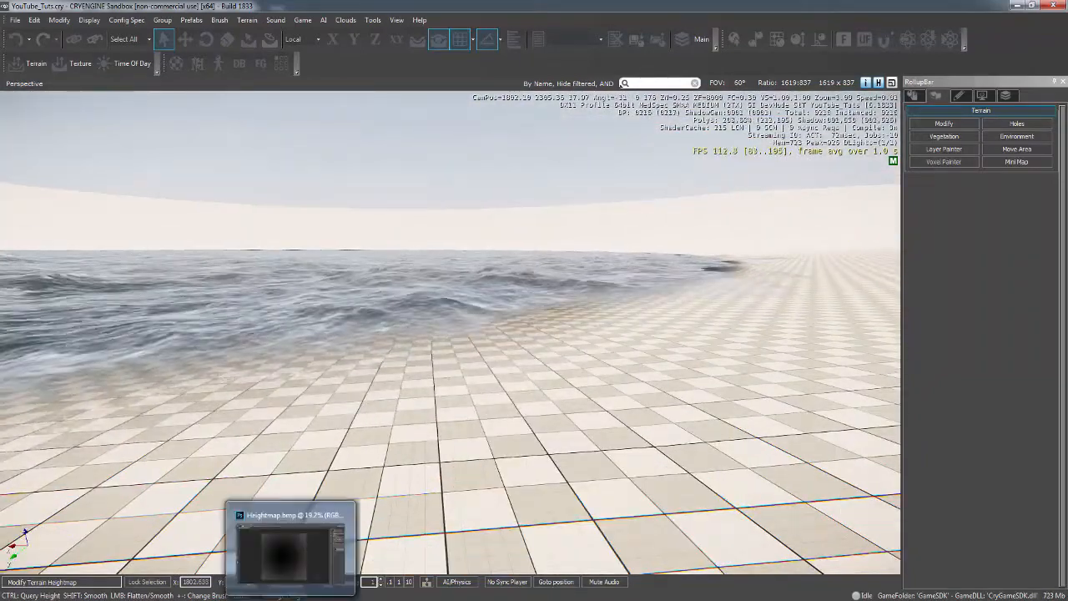
Step: Switch to Photoshop with Heightmap.bmp and set the foreground color to white (ffffff)
{"action": "left_click", "coordinate": [293, 599]}
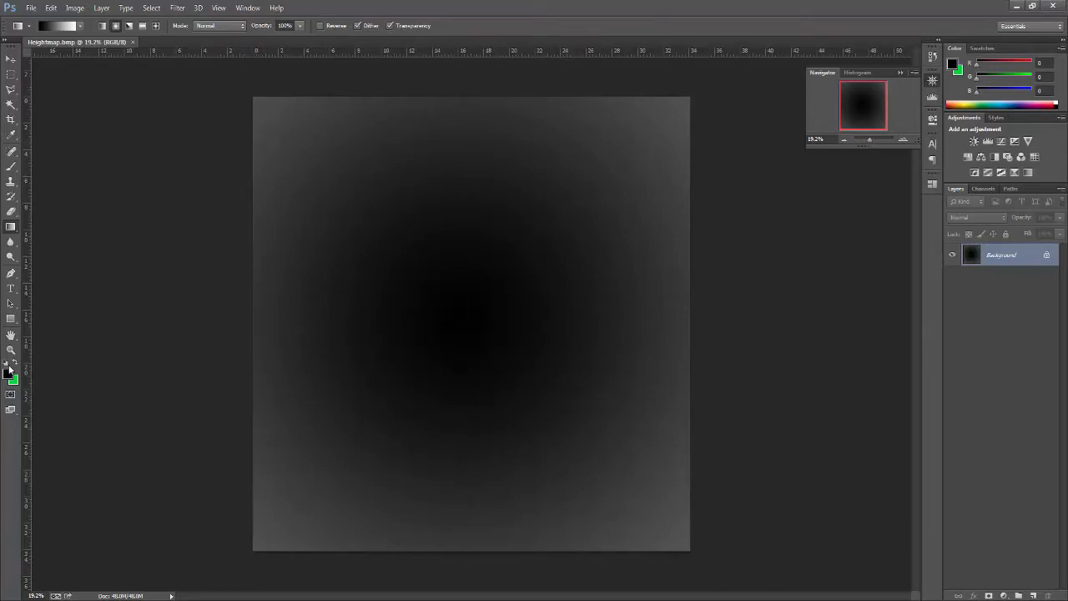
{"action": "left_click", "coordinate": [8, 372]}
{"action": "left_click", "coordinate": [389, 303]}
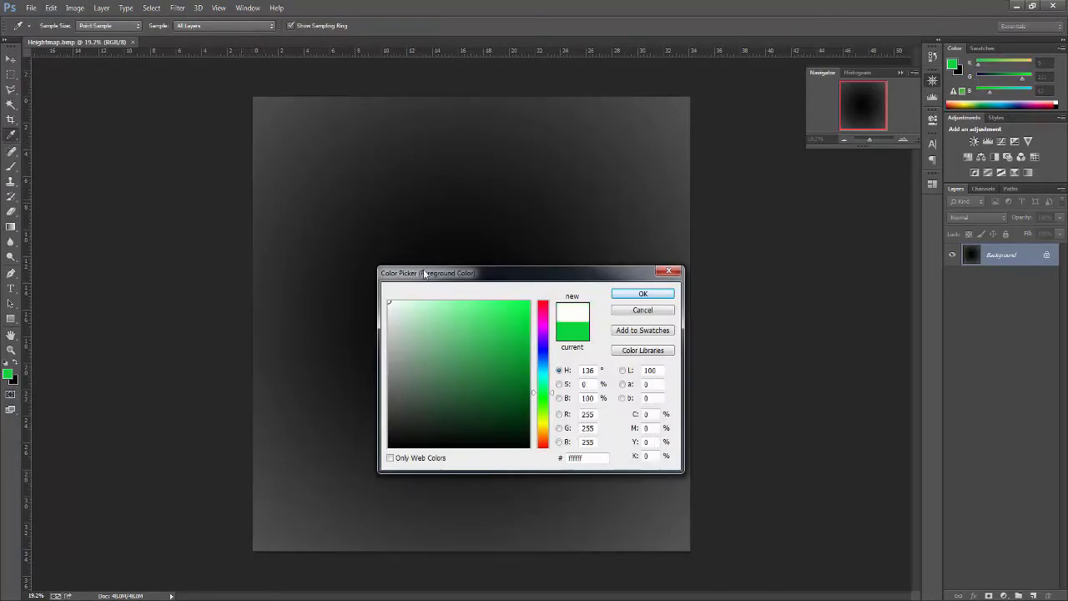
{"action": "left_click", "coordinate": [641, 296]}
Step: Undo the white T brushed on the heightmap and paint two large letter Gs in its upper half instead
{"action": "left_click", "coordinate": [7, 225]}
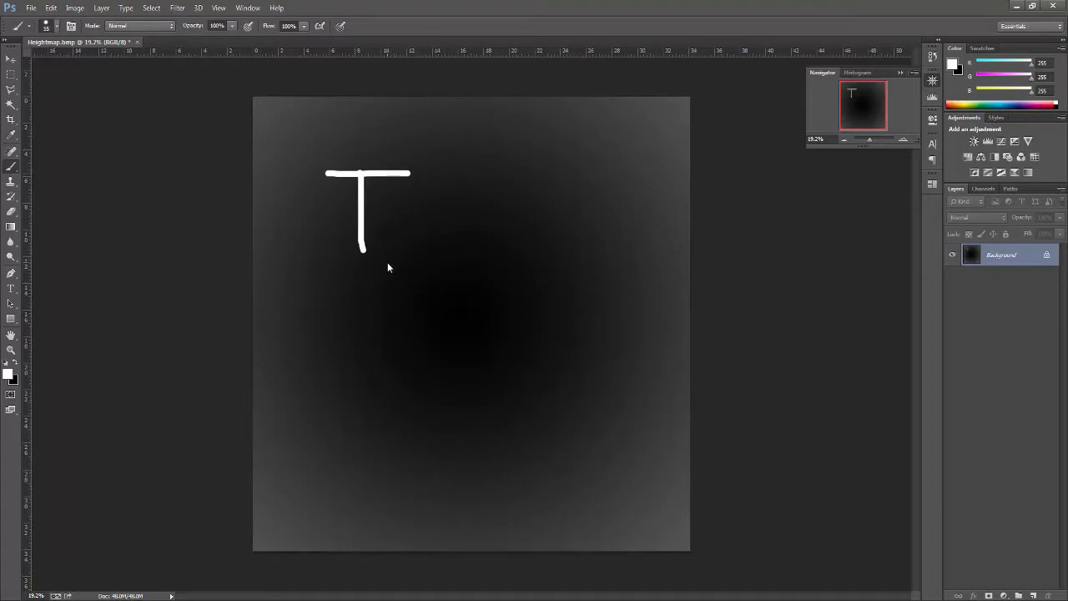
{"action": "key", "text": "ctrl+alt+z"}
{"action": "key", "text": "ctrl+alt+z"}
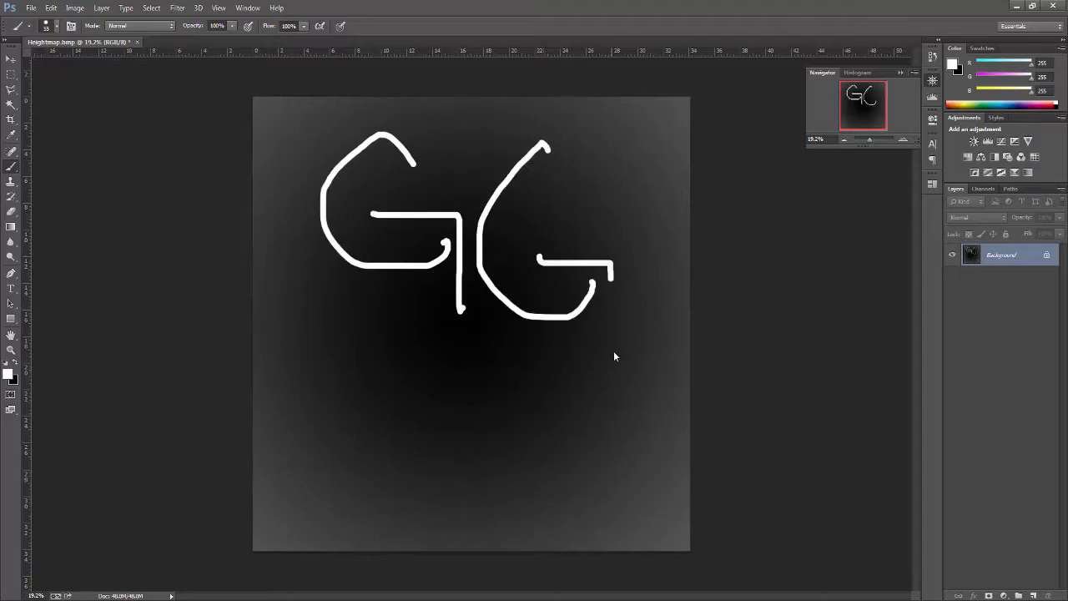
Step: Save the painted image over Heightmap.bmp as a 24-bit Windows BMP
{"action": "left_click", "coordinate": [31, 8]}
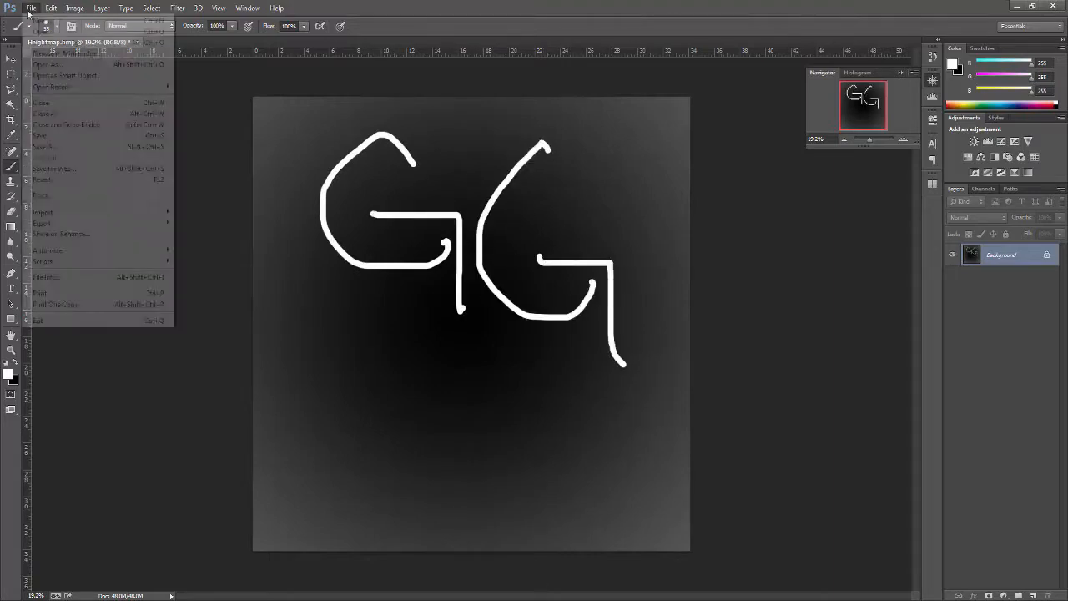
{"action": "left_click", "coordinate": [50, 145]}
{"action": "left_click", "coordinate": [107, 96]}
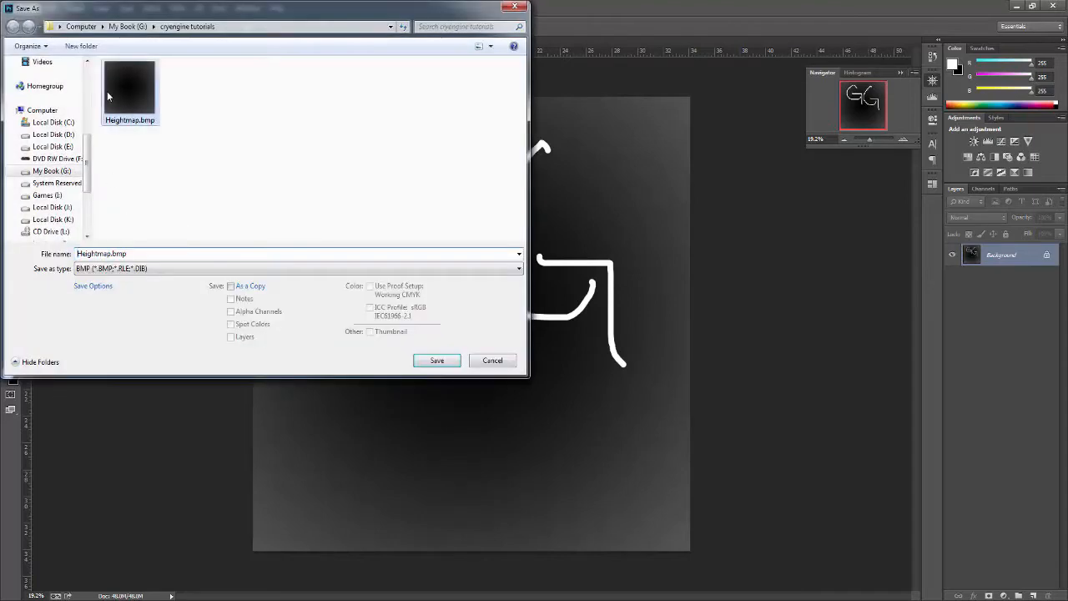
{"action": "left_click", "coordinate": [579, 312]}
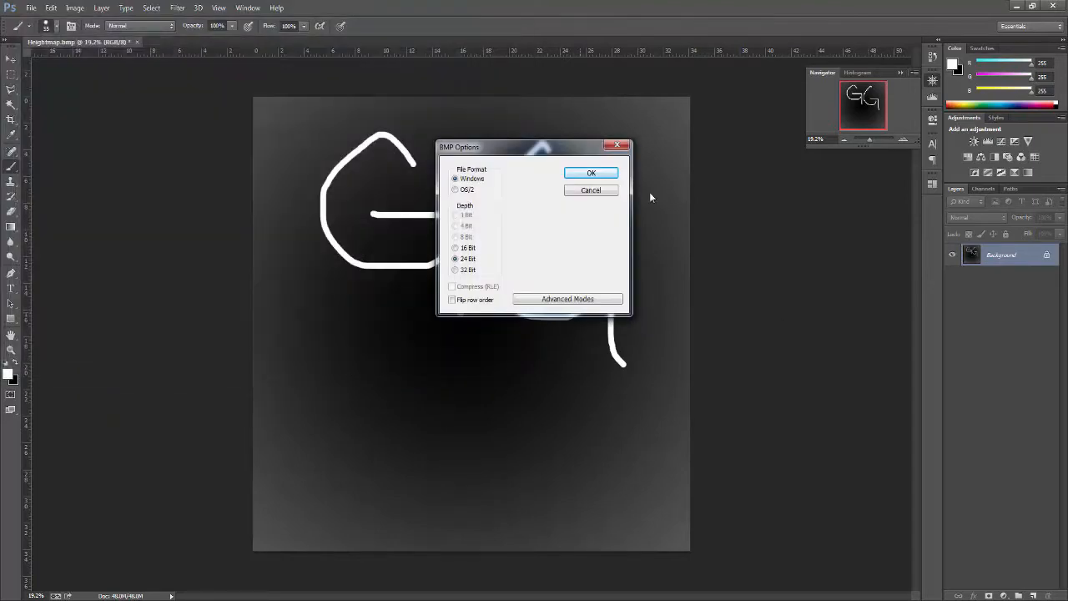
{"action": "left_click", "coordinate": [587, 175]}
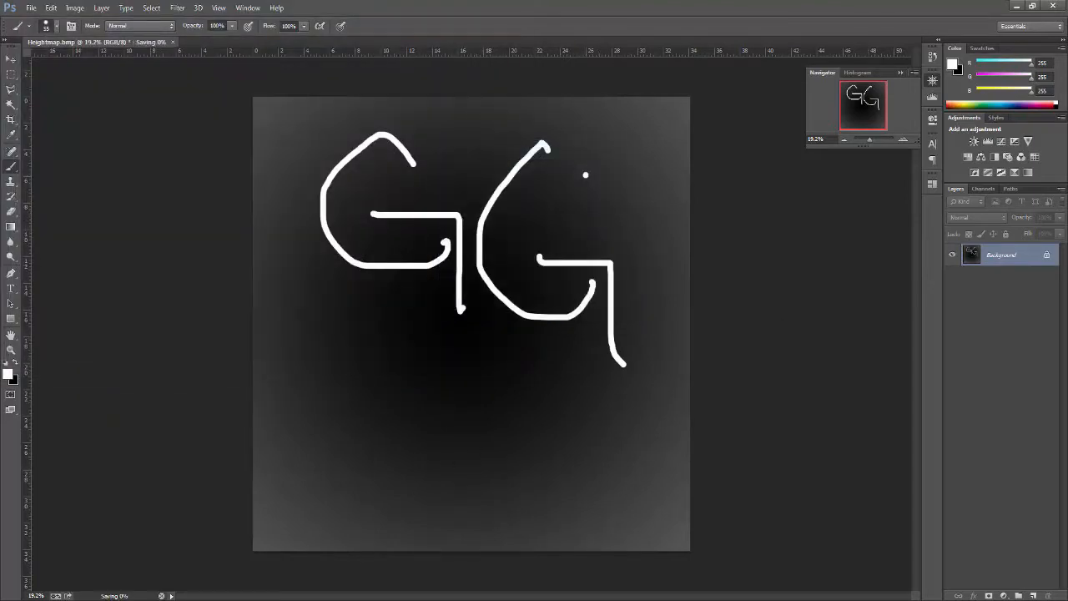
Step: Switch back to CRYENGINE Sandbox and import the updated Heightmap.bmp as terrain in the Terrain Editor
{"action": "key", "text": "alt+Tab"}
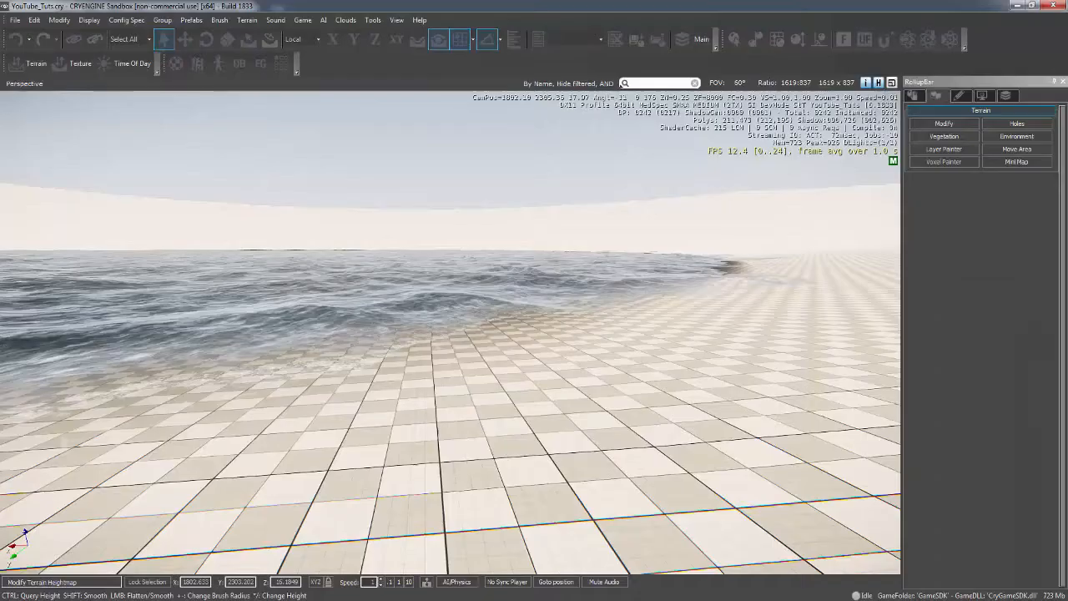
{"action": "key", "text": "s"}
{"action": "right_click_drag", "start_coordinate": [418, 399], "coordinate": [449, 411]}
{"action": "key", "text": "s"}
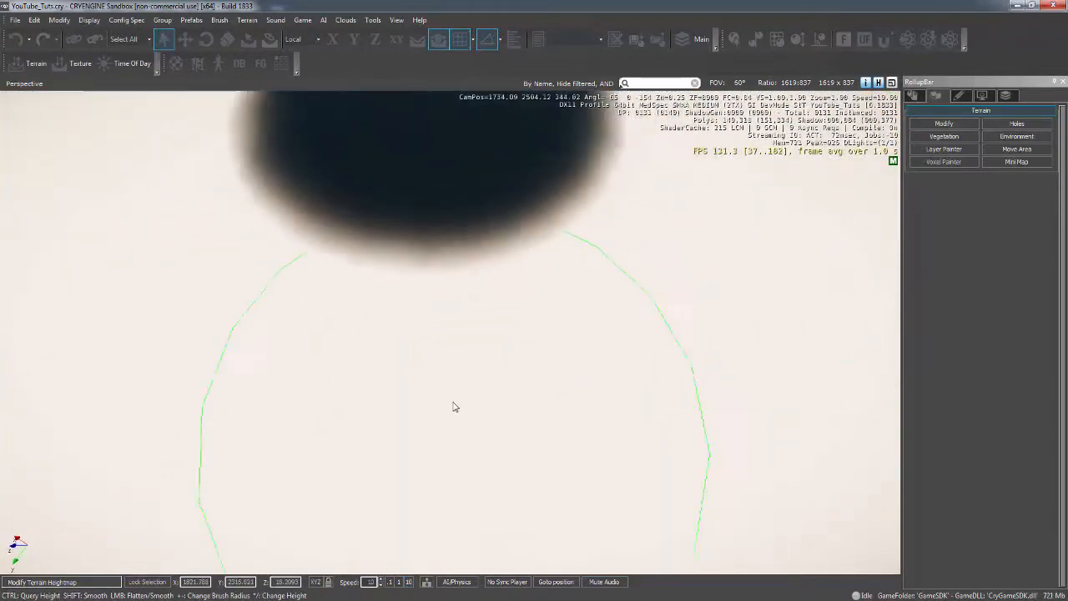
{"action": "key", "text": "s"}
{"action": "right_click_drag", "start_coordinate": [453, 402], "coordinate": [453, 402]}
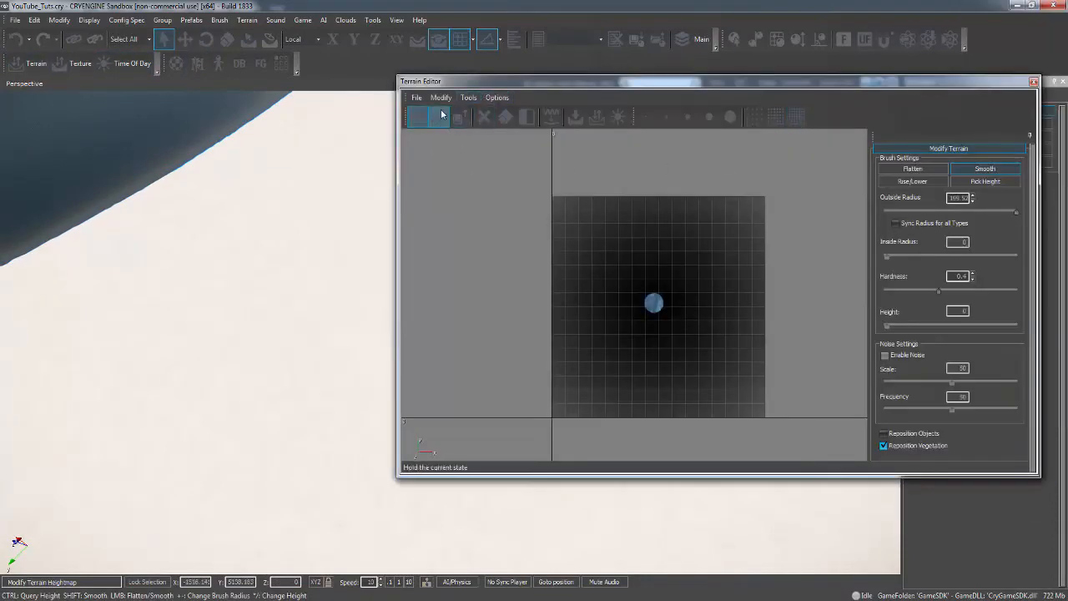
{"action": "left_click", "coordinate": [460, 120]}
{"action": "left_click", "coordinate": [520, 332]}
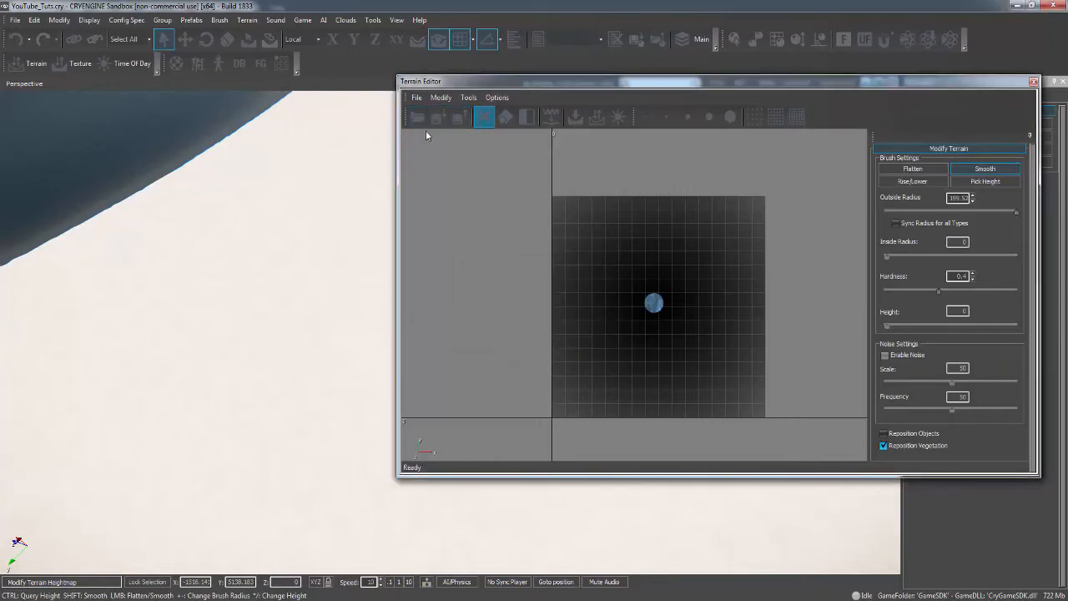
{"action": "left_click", "coordinate": [417, 117]}
{"action": "double_click", "coordinate": [602, 250]}
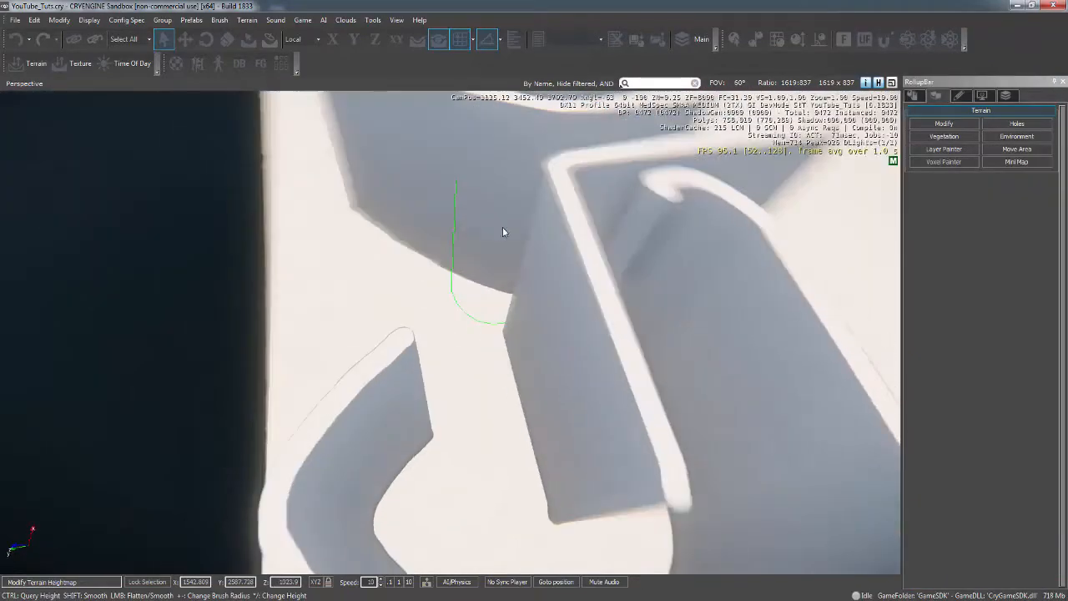
Step: Look over the raised letter walls from above and fly down to the top of one wall
{"action": "key", "text": "d"}
{"action": "mouse_move", "coordinate": [503, 227]}
{"action": "right_mouse_down"}
{"action": "mouse_move", "coordinate": [489, 227]}
{"action": "mouse_move", "coordinate": [502, 233]}
{"action": "right_mouse_up"}
{"action": "key", "text": "s"}
{"action": "key", "text": "w"}
{"action": "key", "text": "w"}
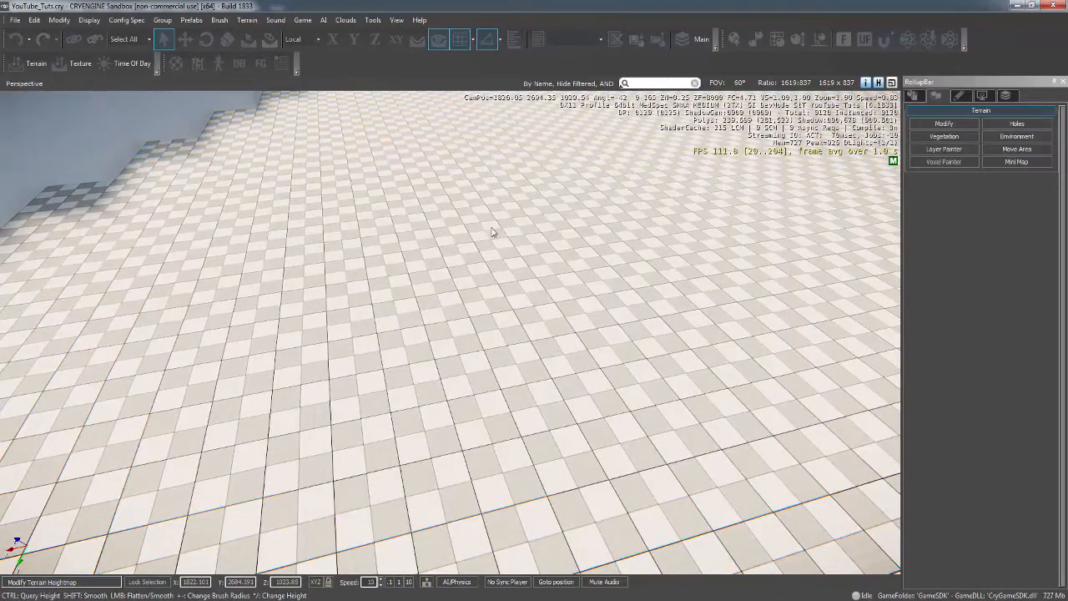
Step: Enter game mode on top of the wall, go over its edge toward the ground, and leave game mode
{"action": "key", "text": "ctrl+g"}
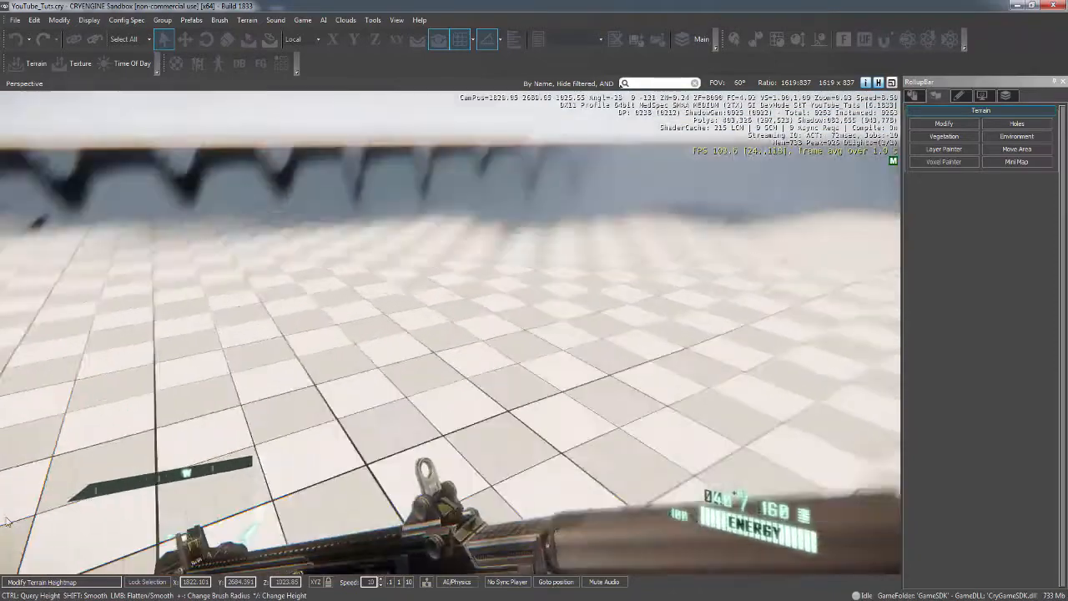
{"action": "key", "text": "w"}
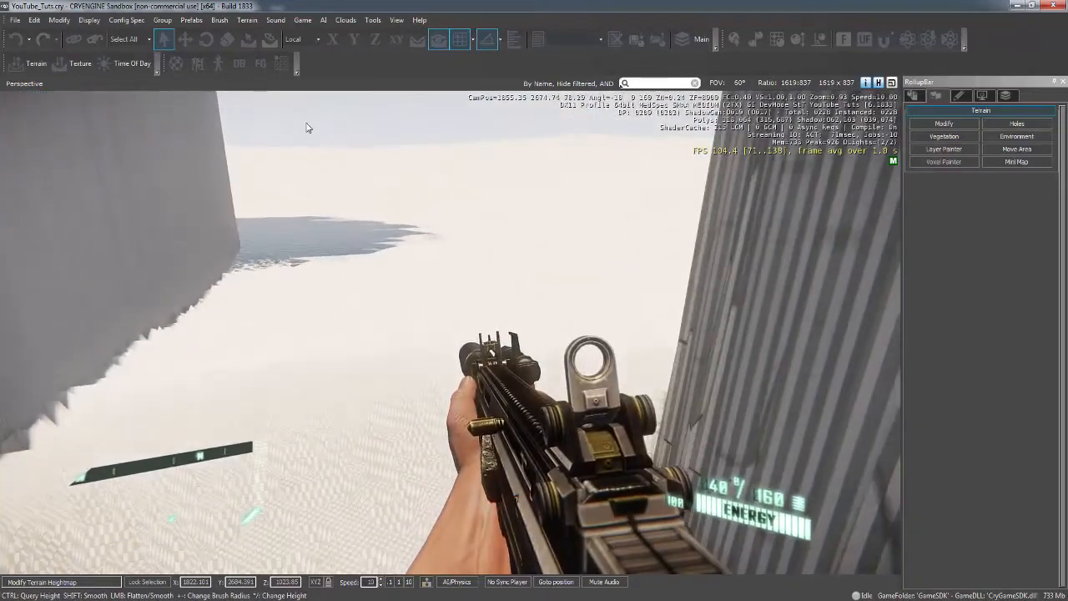
{"action": "key", "text": "Escape"}
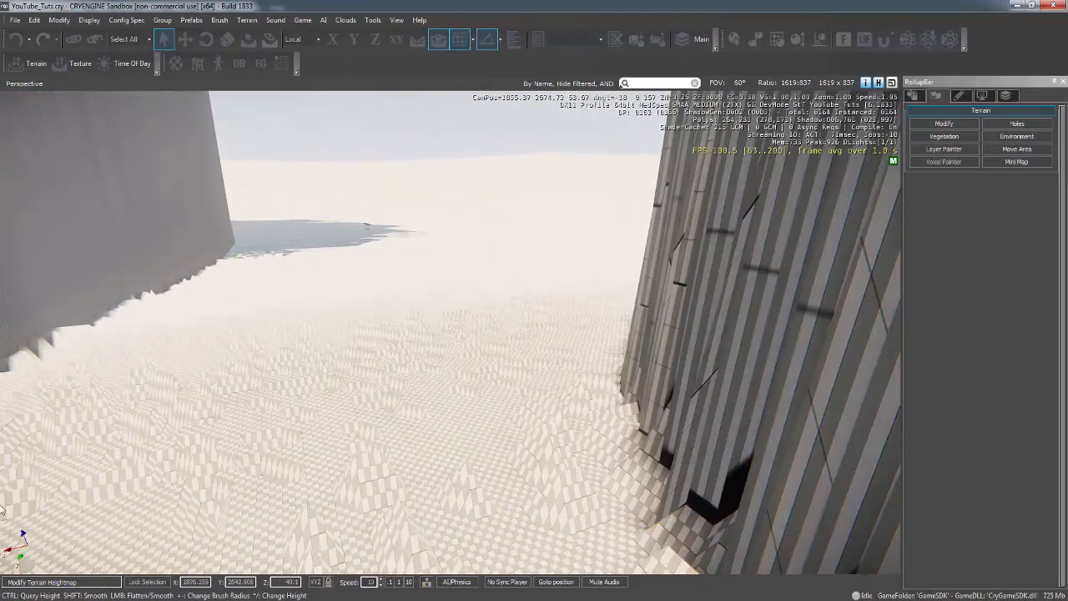
Step: Fly up from the ground and examine the raised letter walls from several sides
{"action": "right_click_drag", "start_coordinate": [443, 423], "coordinate": [472, 421]}
{"action": "key", "text": "w"}
{"action": "key", "text": "s"}
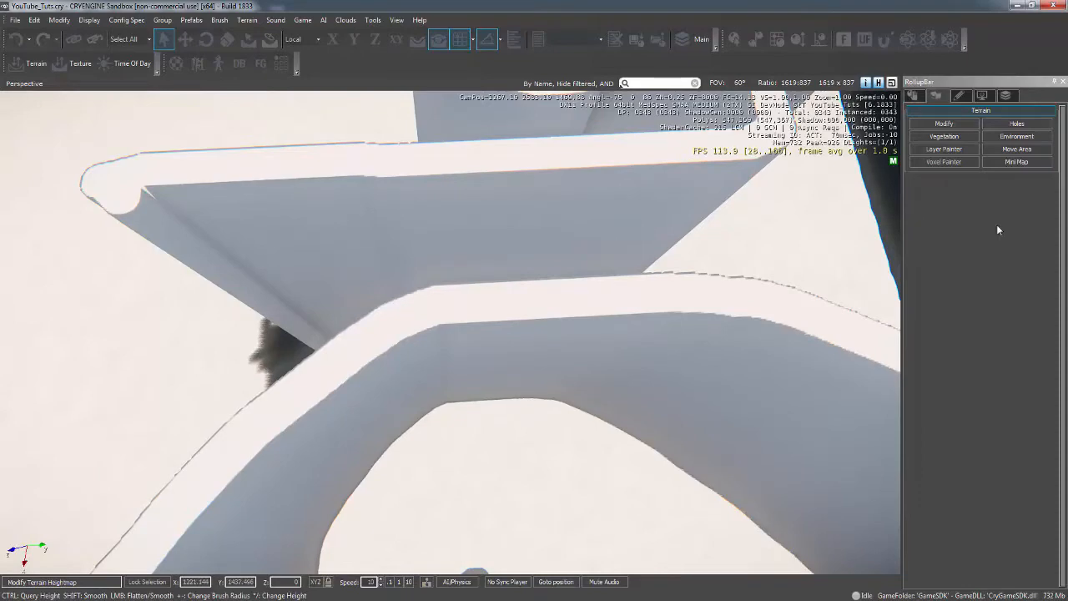
{"action": "key", "text": "a"}
{"action": "right_click_drag", "start_coordinate": [417, 310], "coordinate": [413, 310]}
{"action": "key", "text": "w"}
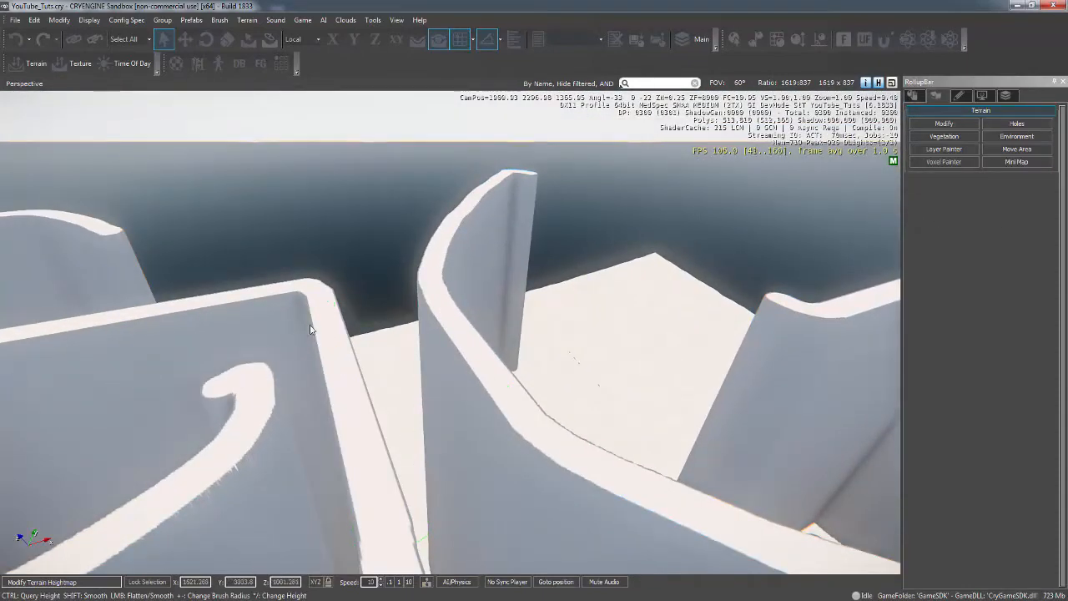
{"action": "key", "text": "s"}
{"action": "right_click_drag", "start_coordinate": [312, 329], "coordinate": [310, 324]}
{"action": "key", "text": "d"}
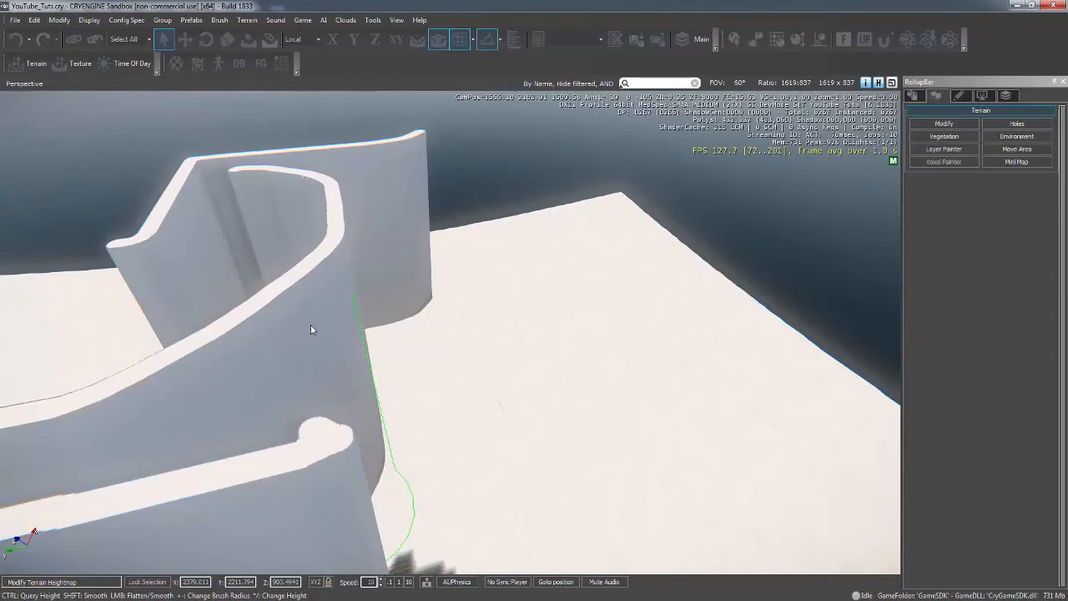
Step: Fly along the curved letter wall and examine its flat top surface and edges up close
{"action": "key", "text": "w"}
{"action": "right_click_drag", "start_coordinate": [238, 323], "coordinate": [502, 363]}
{"action": "key", "text": "w"}
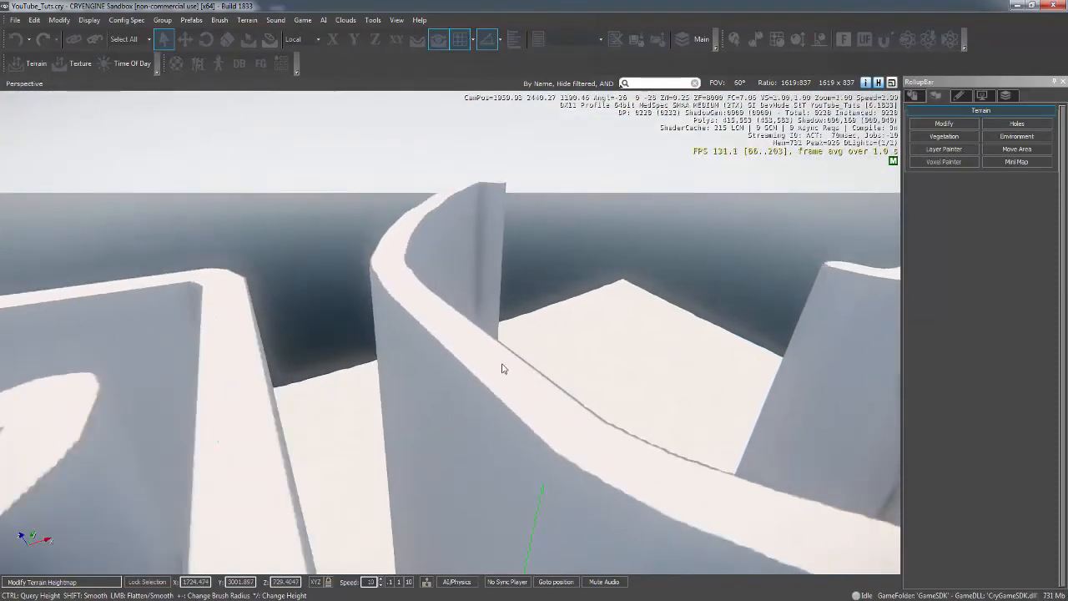
{"action": "key", "text": "w"}
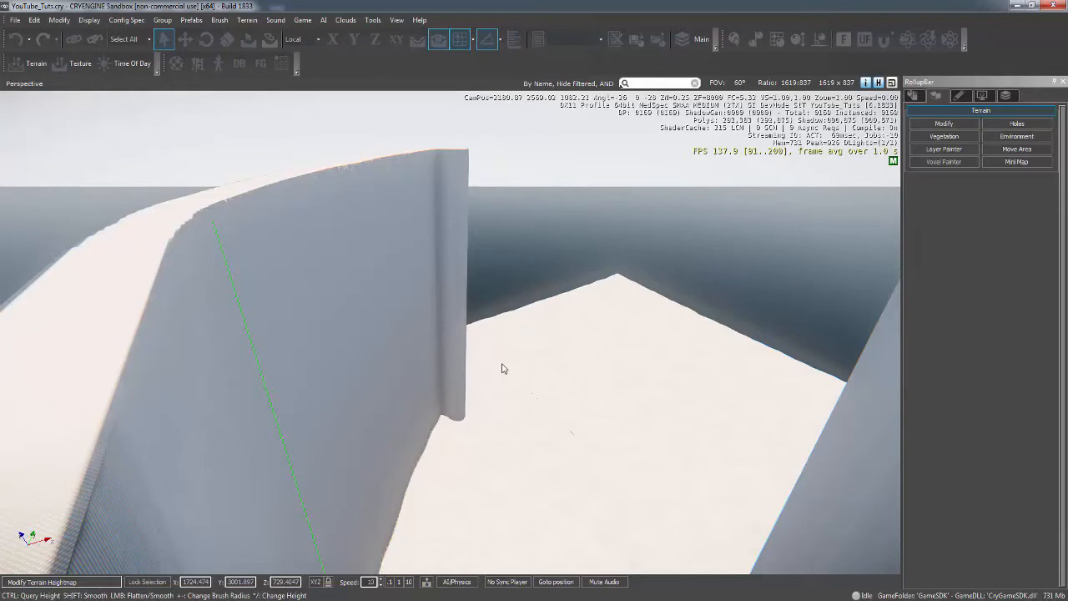
{"action": "key", "text": "a"}
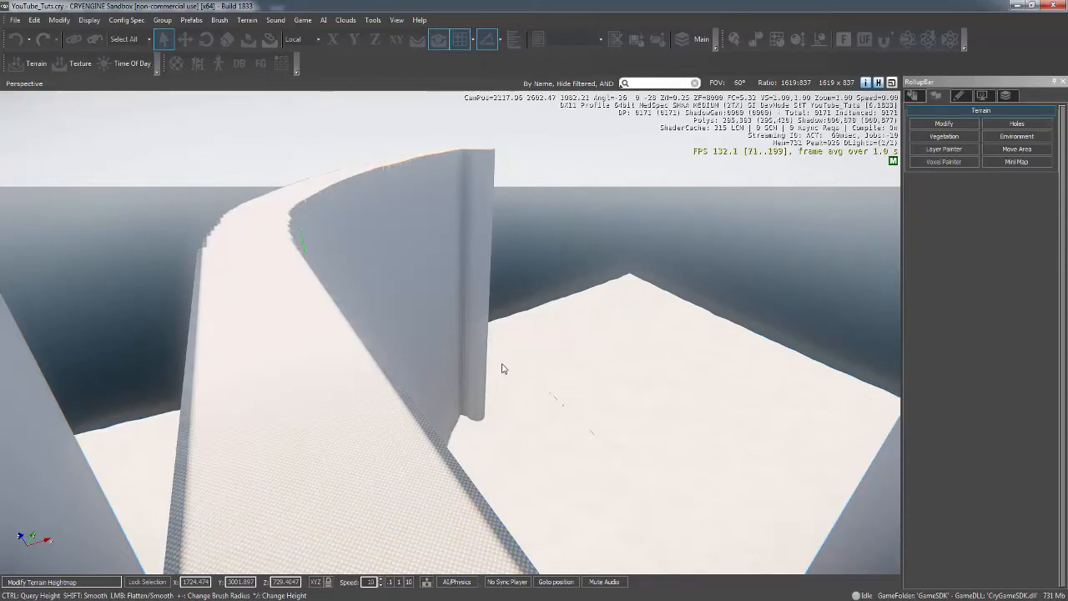
{"action": "key", "text": "w"}
{"action": "key", "text": "s"}
{"action": "key", "text": "a"}
{"action": "key", "text": "d"}
{"action": "key", "text": "w"}
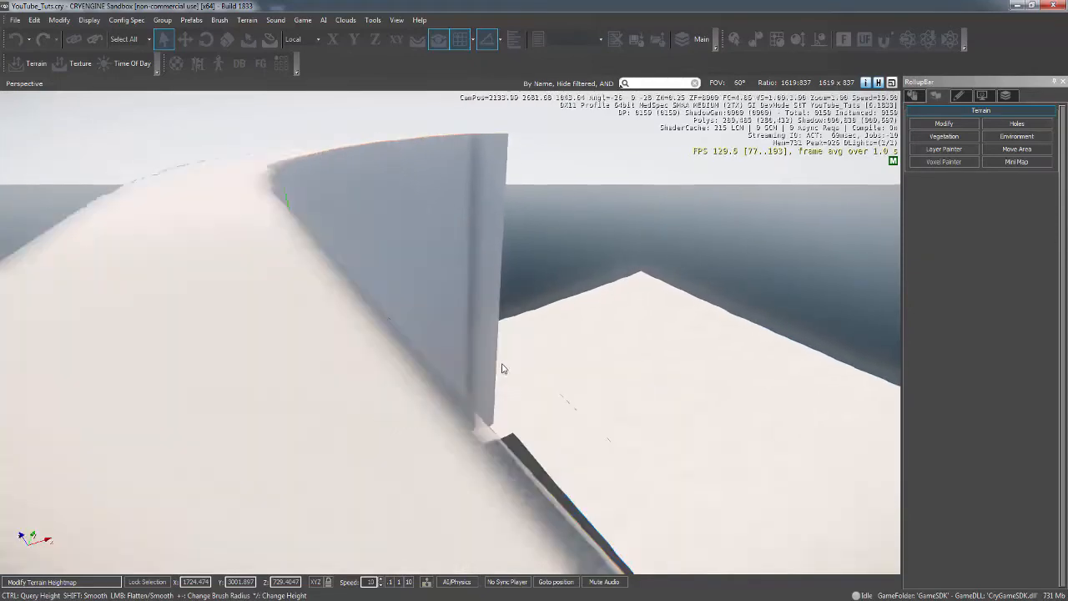
{"action": "key", "text": "s"}
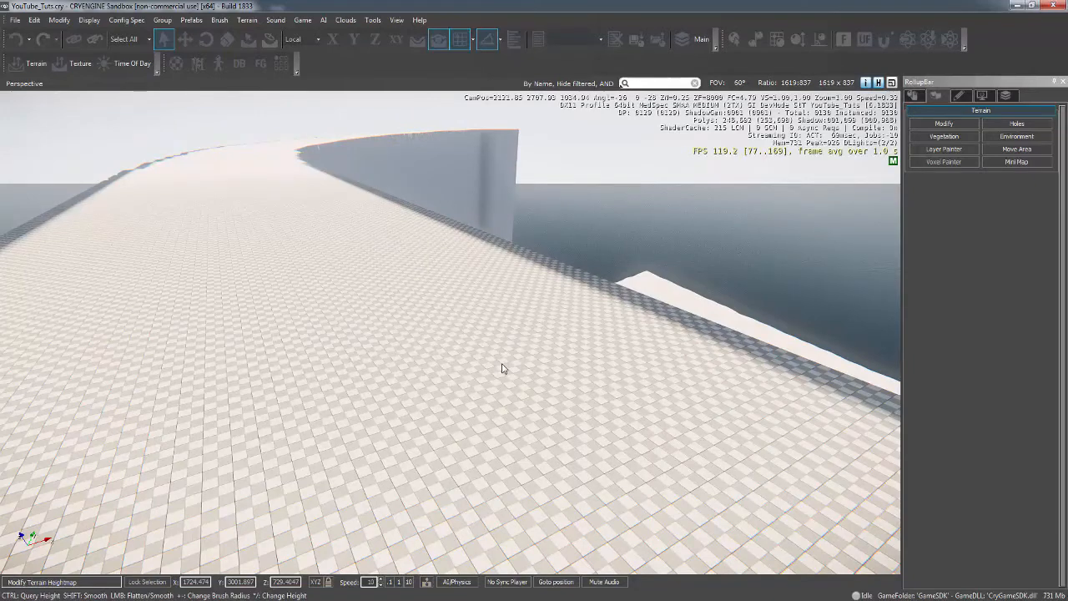